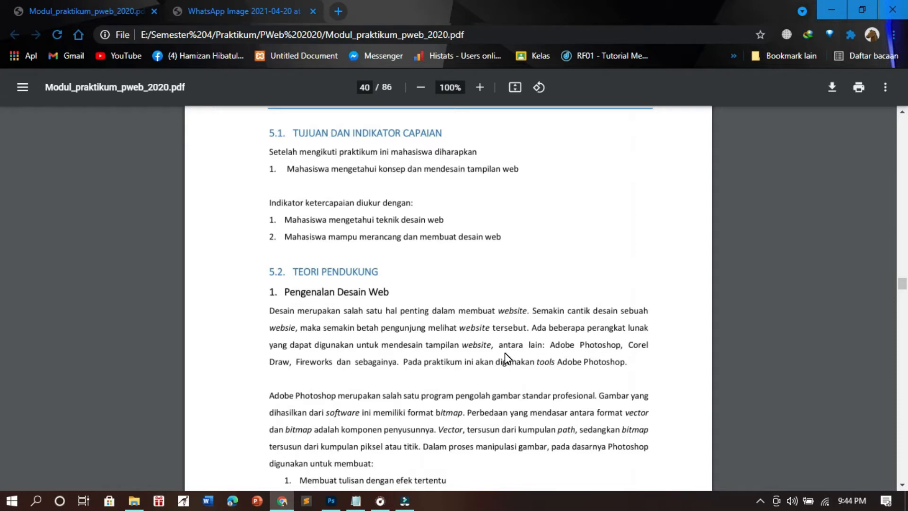
- Open the drawkit.io website in a new browser tab
{"action": "scroll", "coordinate": [461, 344], "scroll_direction": "down", "scroll_amount": 3}
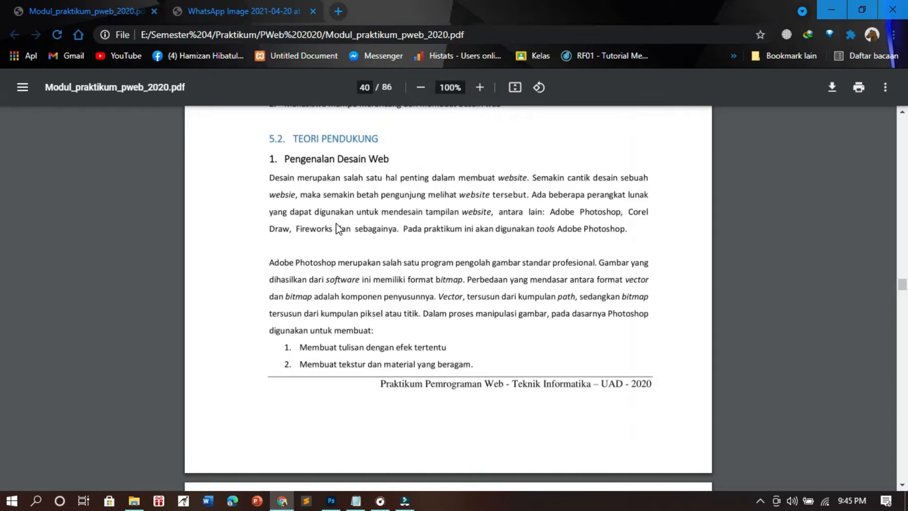
{"action": "left_click", "coordinate": [338, 11]}
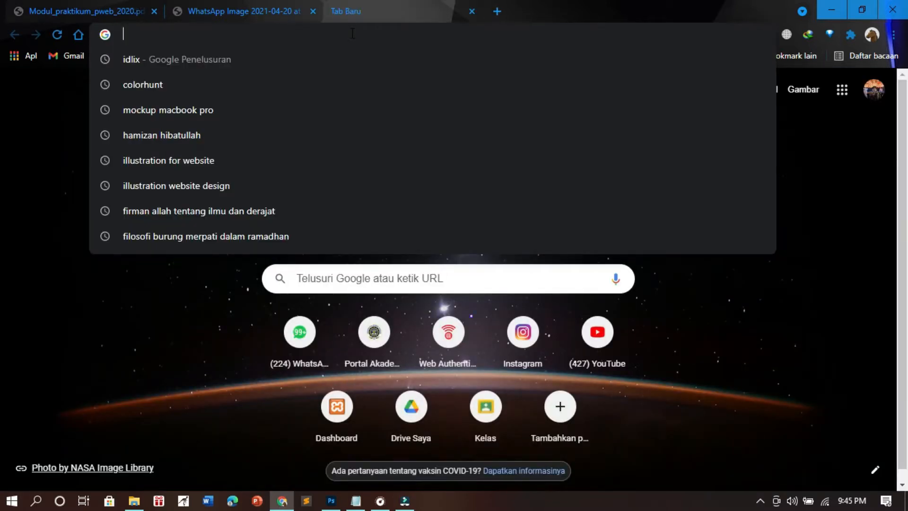
{"action": "type", "text": "drawkit."}
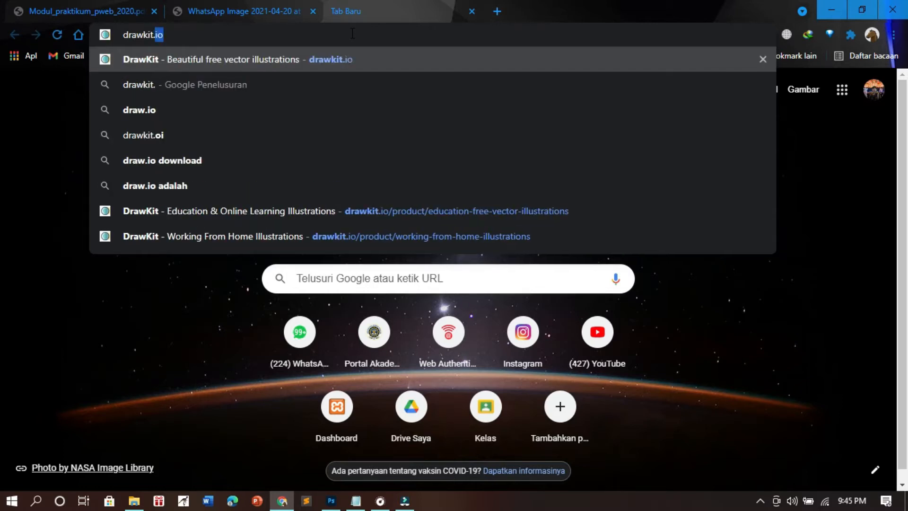
{"action": "type", "text": "io"}
{"action": "key", "text": "Return"}
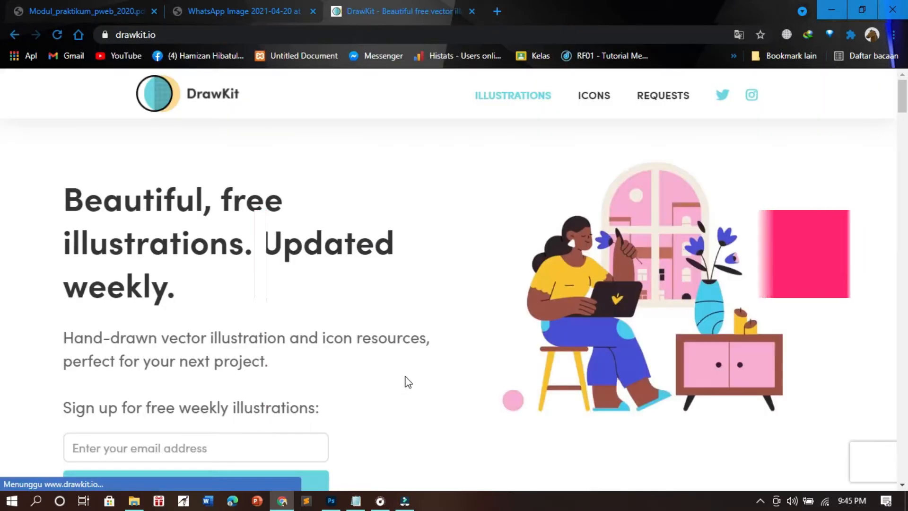
- Browse the free and paid illustration packs on the DrawKit home page
{"action": "scroll", "coordinate": [264, 177], "scroll_direction": "down", "scroll_amount": 4}
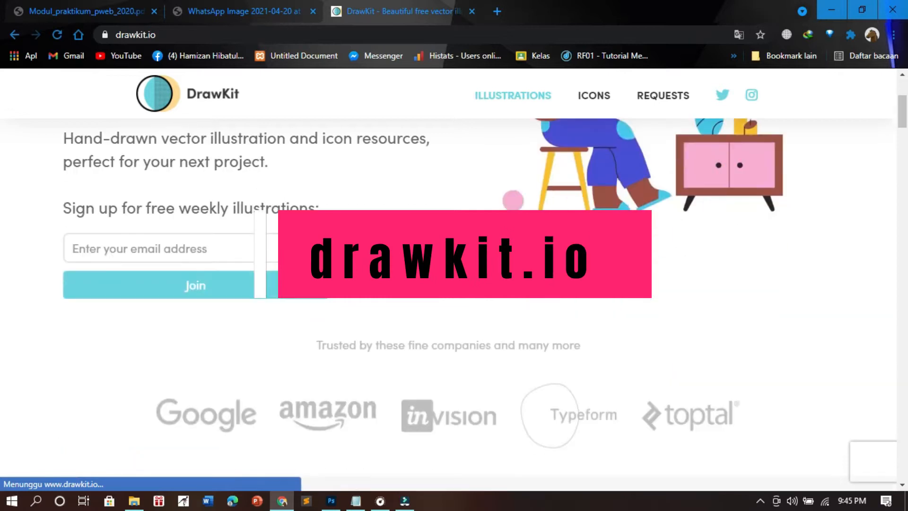
{"action": "scroll", "coordinate": [440, 350], "scroll_direction": "down", "scroll_amount": 10}
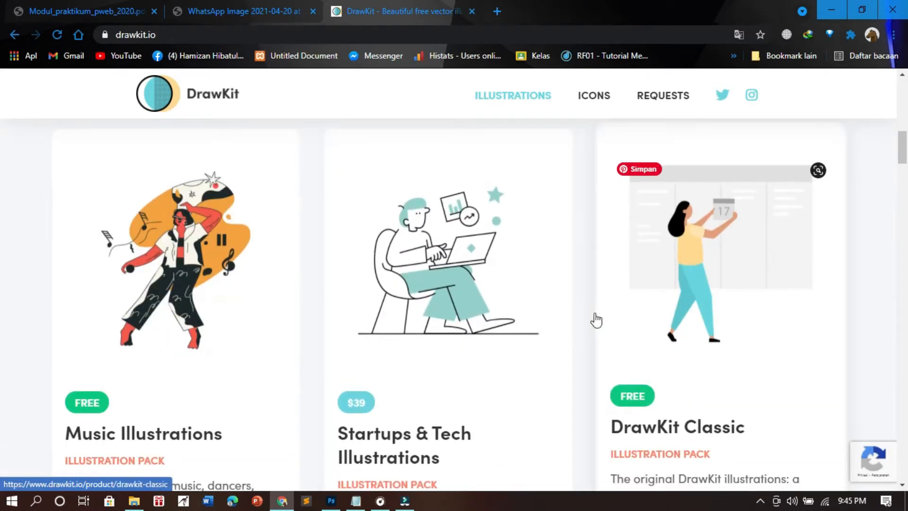
{"action": "scroll", "coordinate": [527, 333], "scroll_direction": "down", "scroll_amount": 4}
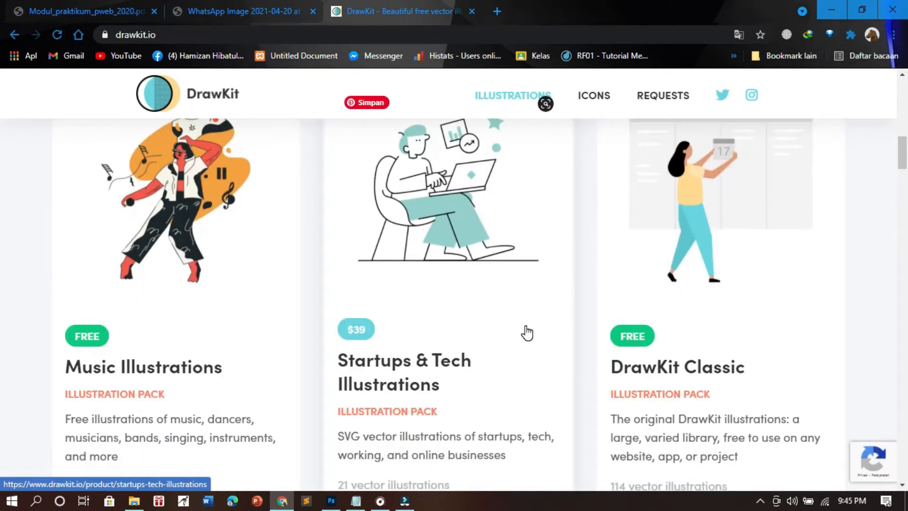
{"action": "scroll", "coordinate": [527, 332], "scroll_direction": "down", "scroll_amount": 7}
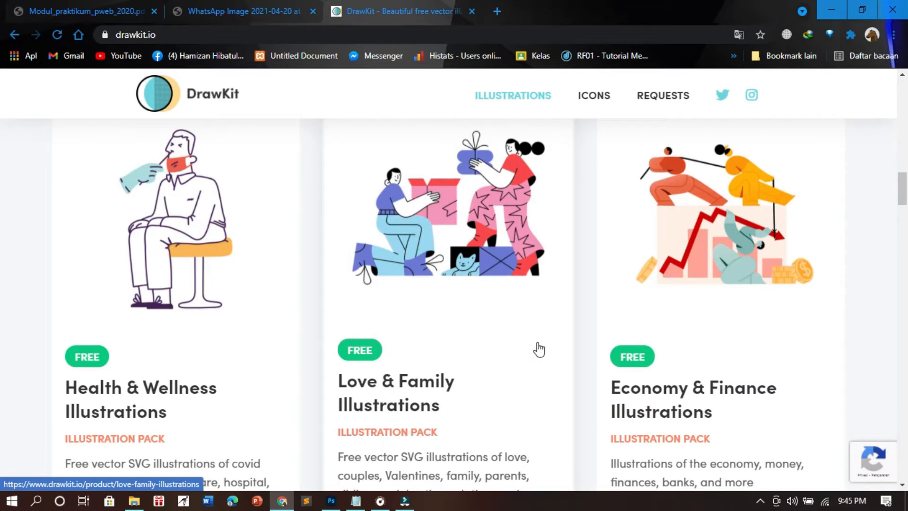
{"action": "scroll", "coordinate": [539, 344], "scroll_direction": "down", "scroll_amount": 7}
{"action": "scroll", "coordinate": [539, 344], "scroll_direction": "up", "scroll_amount": 8}
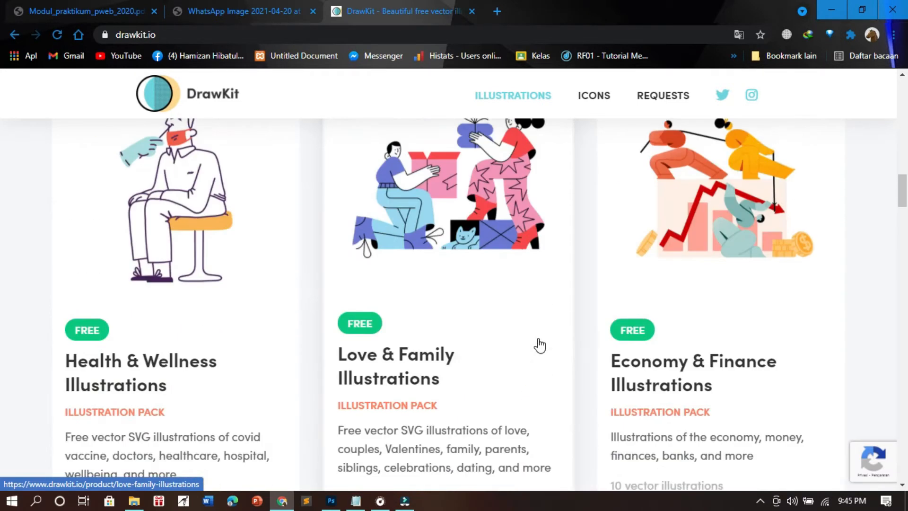
{"action": "scroll", "coordinate": [446, 367], "scroll_direction": "down", "scroll_amount": 13}
{"action": "left_click_drag", "start_coordinate": [905, 240], "coordinate": [903, 109]}
- Replace the DrawKit page with undraw.co and open its illustrations gallery
{"action": "double_click", "coordinate": [426, 38]}
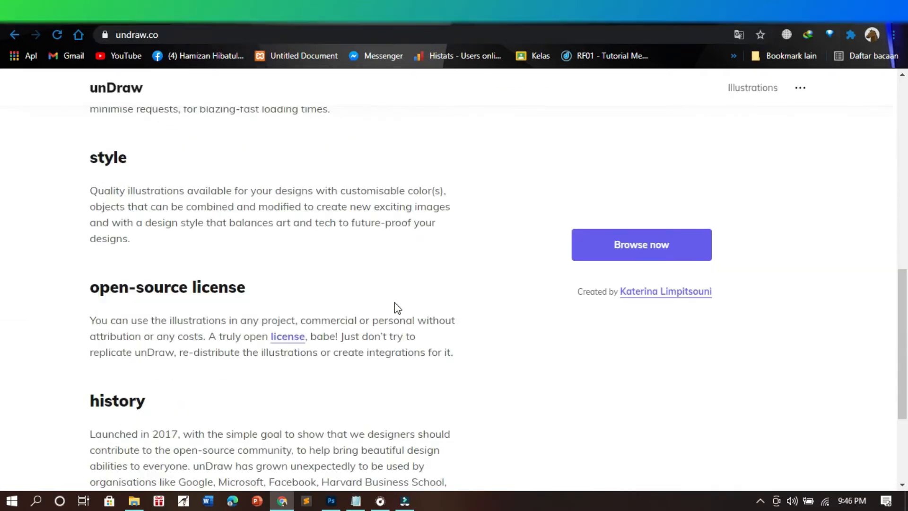
{"action": "scroll", "coordinate": [395, 302], "scroll_direction": "up", "scroll_amount": 5}
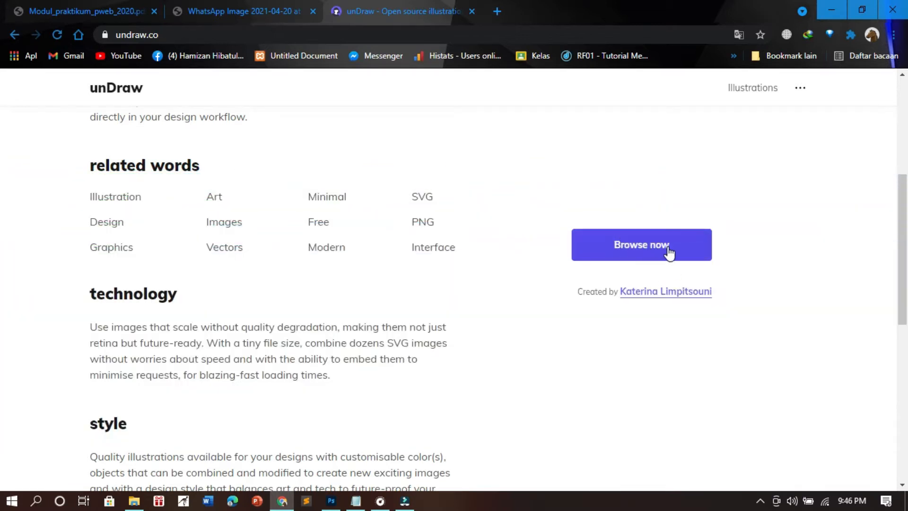
{"action": "left_click", "coordinate": [664, 250]}
- Look through the illustrations offered in the unDraw gallery
{"action": "scroll", "coordinate": [594, 351], "scroll_direction": "down", "scroll_amount": 3}
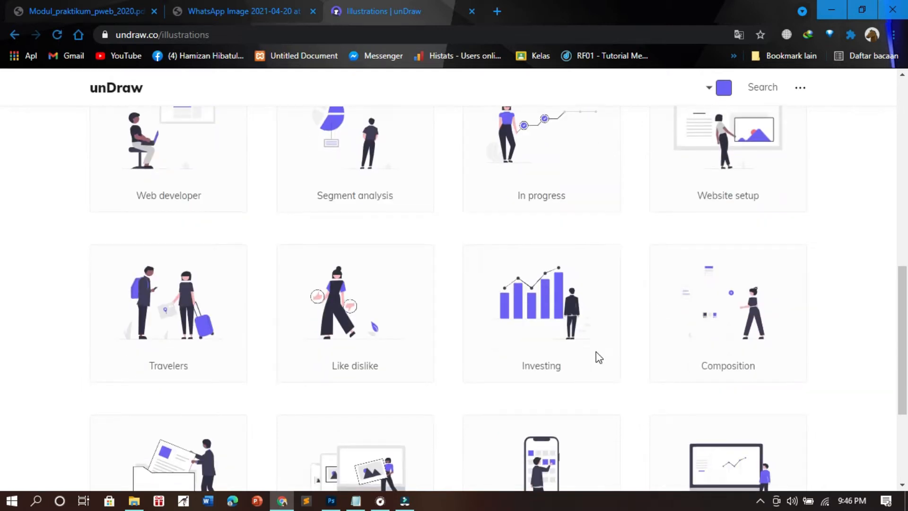
{"action": "scroll", "coordinate": [595, 354], "scroll_direction": "down", "scroll_amount": 4}
{"action": "scroll", "coordinate": [594, 359], "scroll_direction": "down", "scroll_amount": 8}
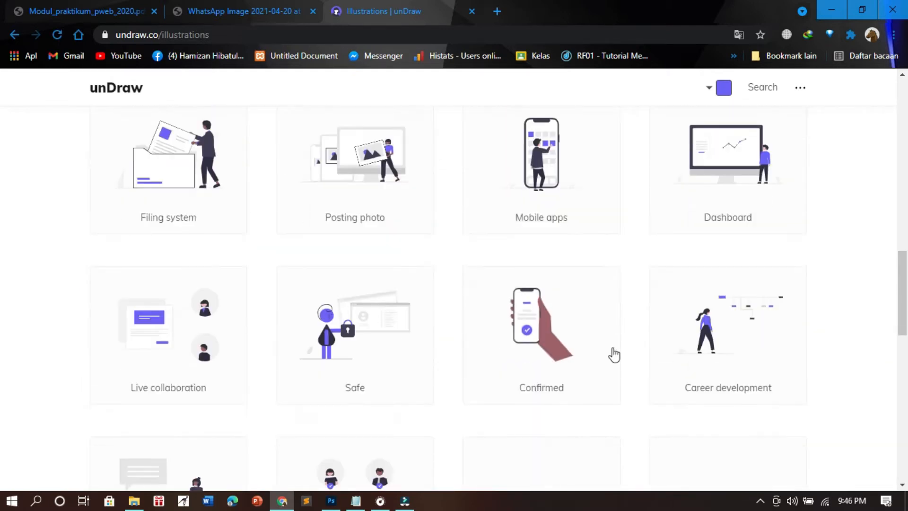
{"action": "scroll", "coordinate": [639, 348], "scroll_direction": "down", "scroll_amount": 3}
{"action": "scroll", "coordinate": [638, 350], "scroll_direction": "down", "scroll_amount": 3}
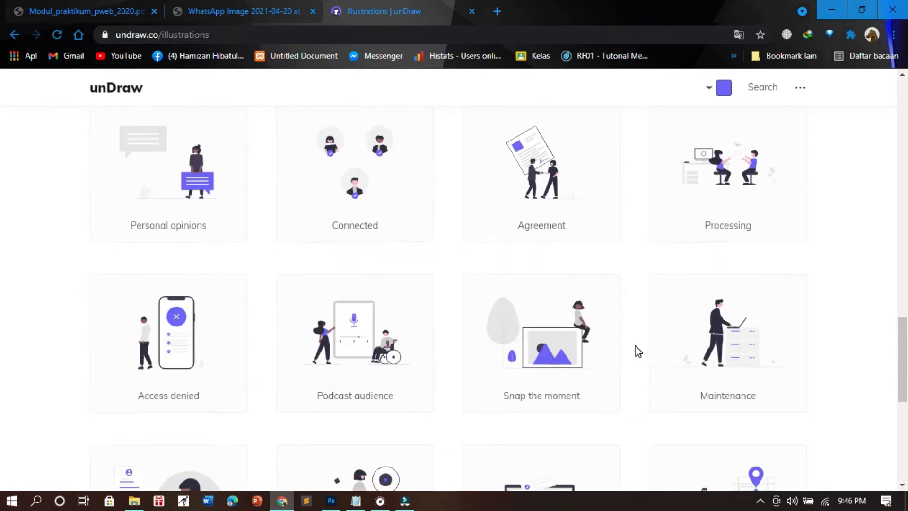
{"action": "scroll", "coordinate": [641, 334], "scroll_direction": "down", "scroll_amount": 3}
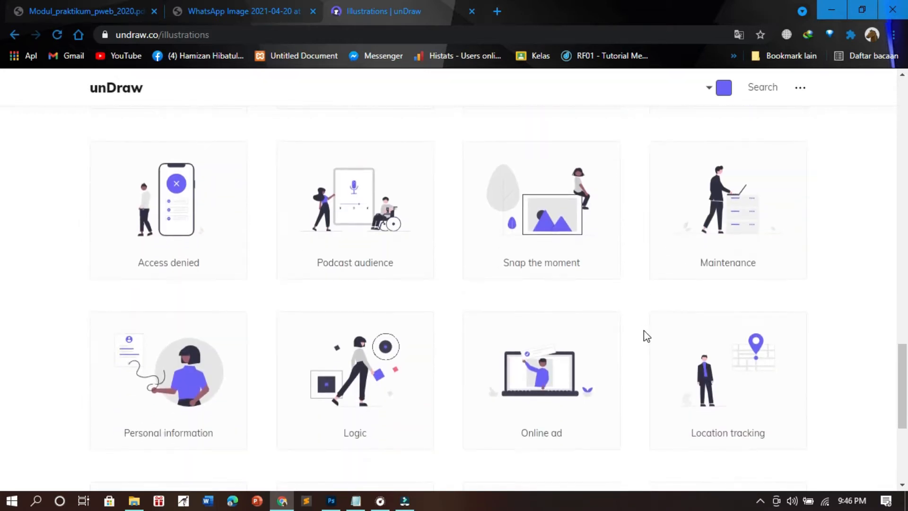
{"action": "scroll", "coordinate": [643, 330], "scroll_direction": "down", "scroll_amount": 5}
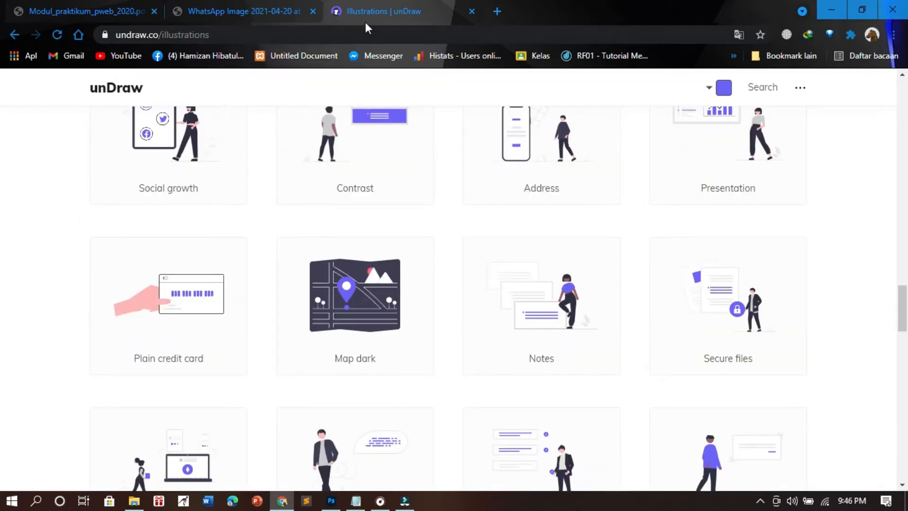
{"action": "left_click", "coordinate": [443, 32]}
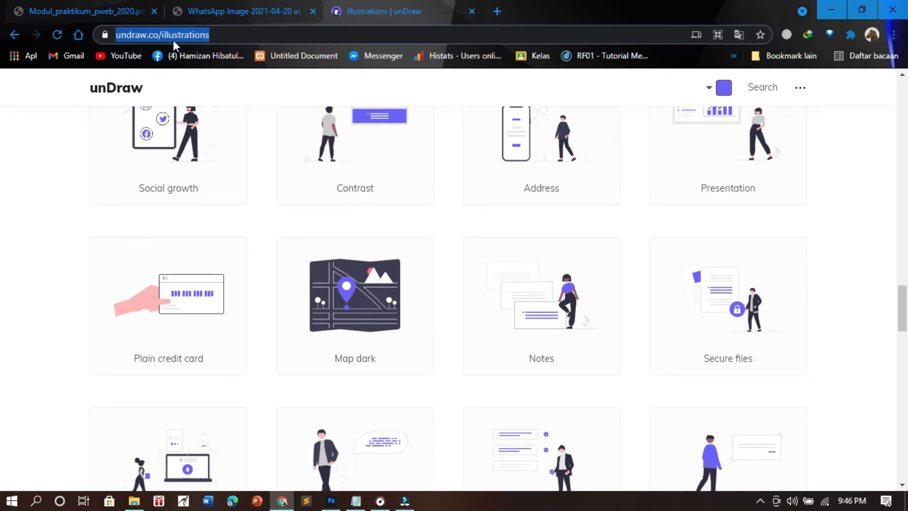
{"action": "left_click", "coordinate": [109, 3]}
{"action": "scroll", "coordinate": [416, 326], "scroll_direction": "down", "scroll_amount": 1}
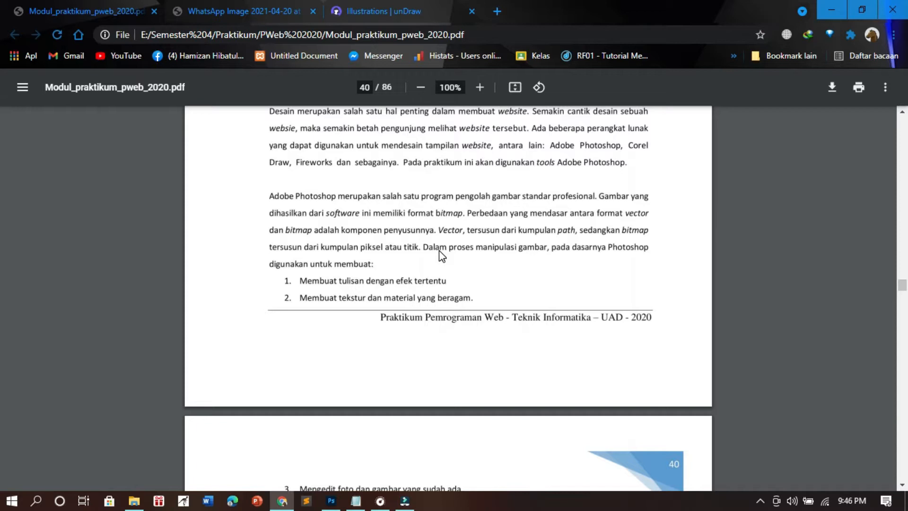
{"action": "left_click", "coordinate": [239, 10]}
{"action": "left_click", "coordinate": [378, 4]}
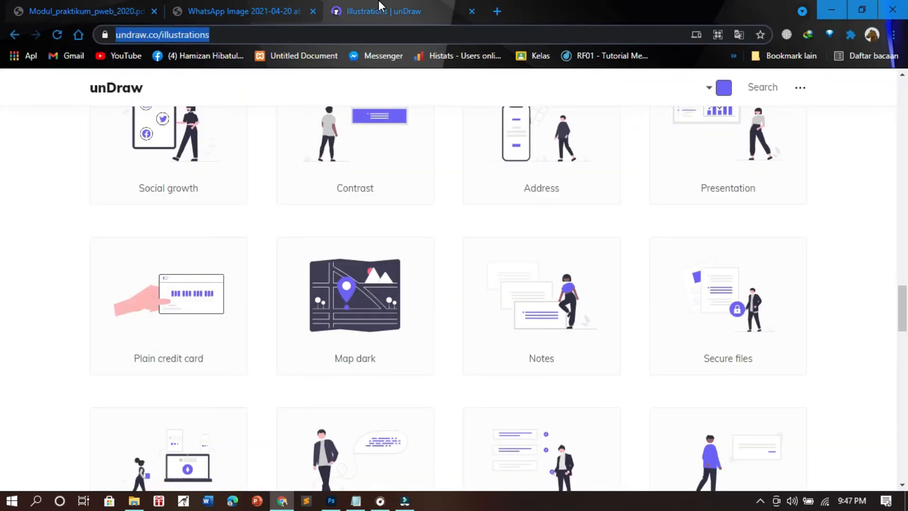
- Load the colorhunt.co website in place of the unDraw illustrations page
{"action": "left_click", "coordinate": [400, 33]}
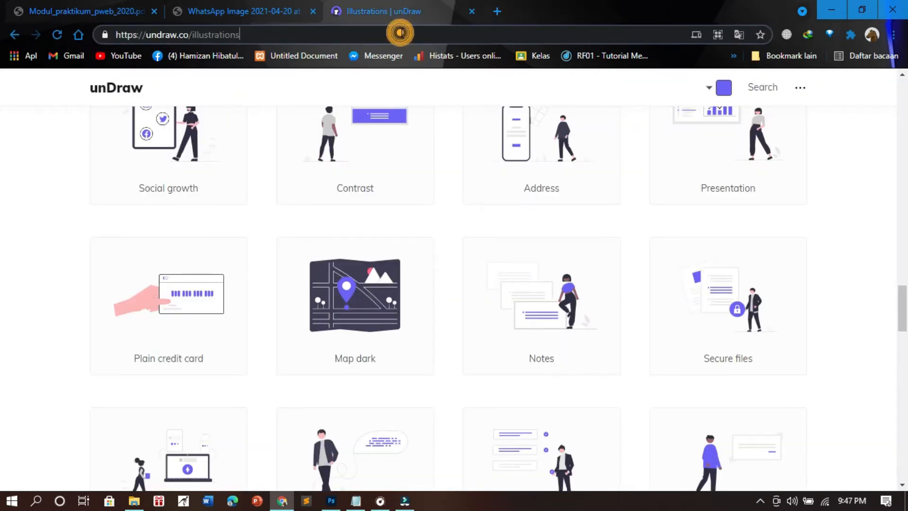
{"action": "key", "text": "ctrl+a"}
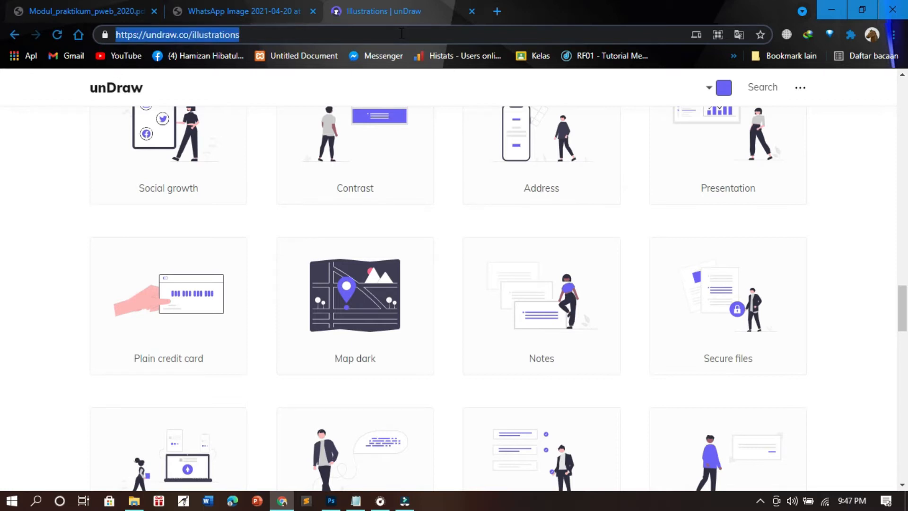
{"action": "type", "text": "colorhunt"}
{"action": "key", "text": "Return"}
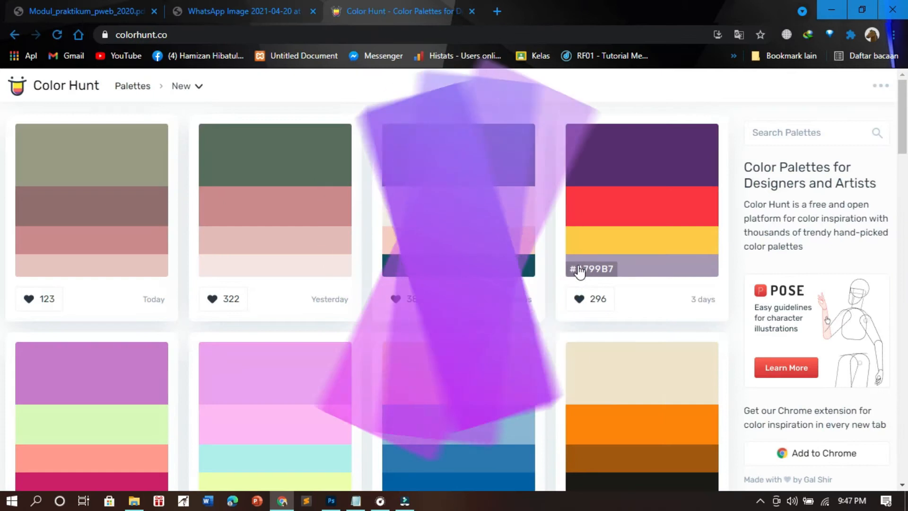
- Browse the newest color palettes on Color Hunt
{"action": "scroll", "coordinate": [579, 272], "scroll_direction": "down", "scroll_amount": 5}
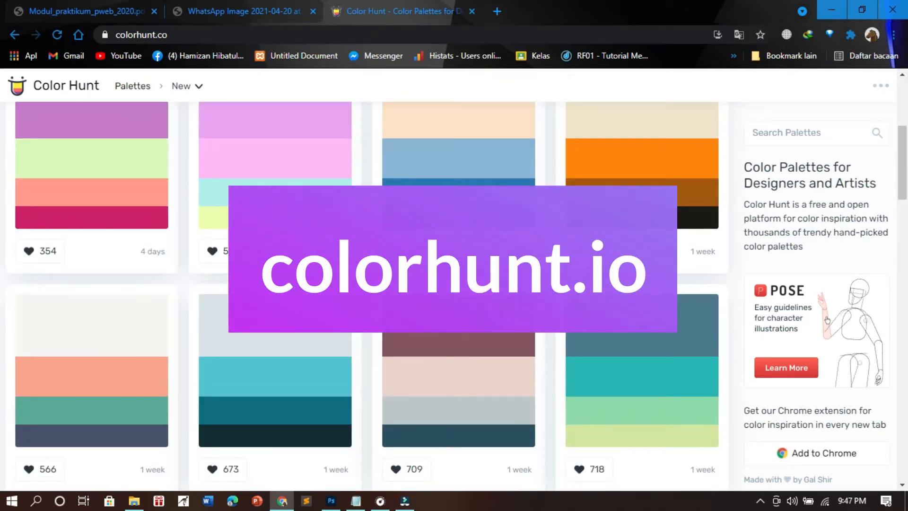
{"action": "scroll", "coordinate": [826, 319], "scroll_direction": "down", "scroll_amount": 4}
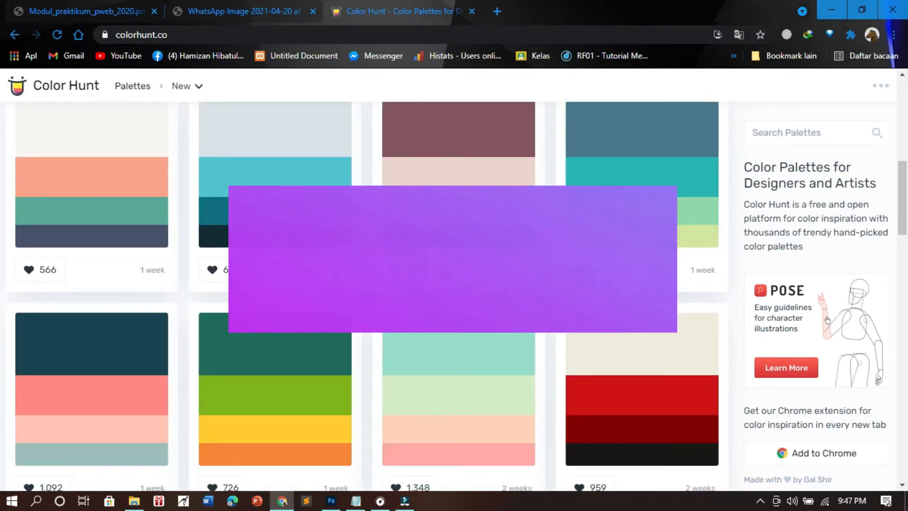
{"action": "scroll", "coordinate": [573, 329], "scroll_direction": "down", "scroll_amount": 5}
{"action": "scroll", "coordinate": [574, 328], "scroll_direction": "down", "scroll_amount": 4}
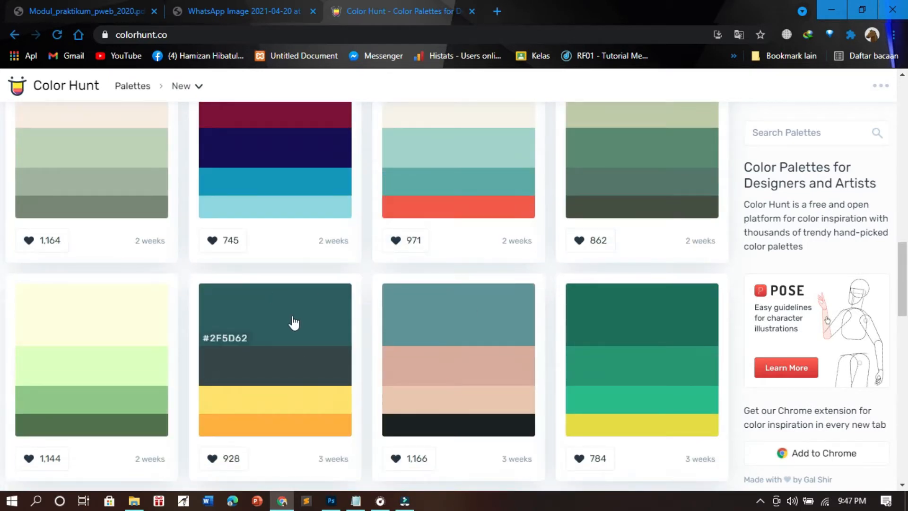
{"action": "scroll", "coordinate": [291, 322], "scroll_direction": "down", "scroll_amount": 3}
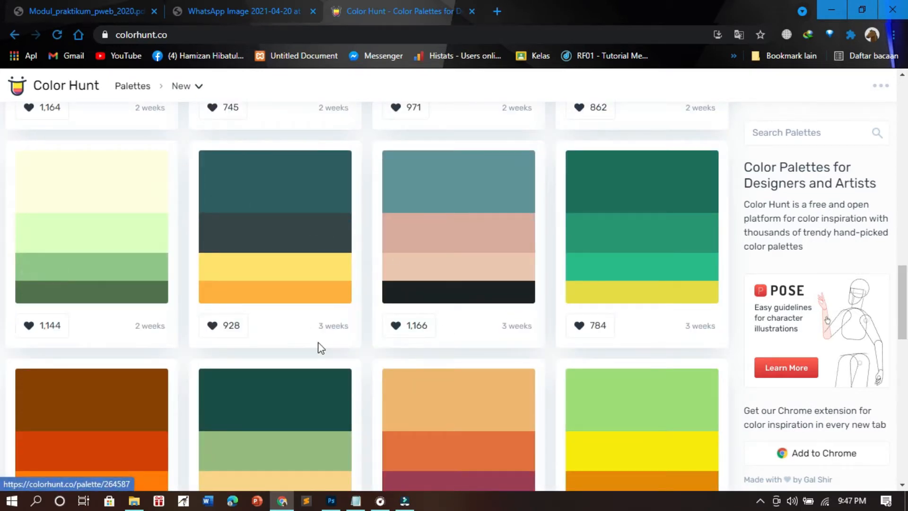
{"action": "scroll", "coordinate": [331, 343], "scroll_direction": "up", "scroll_amount": 1}
- Examine the hand-drawn web page sketch up close, covering its navigation bar, image area, form fields, buttons and footer
{"action": "left_click", "coordinate": [98, 11]}
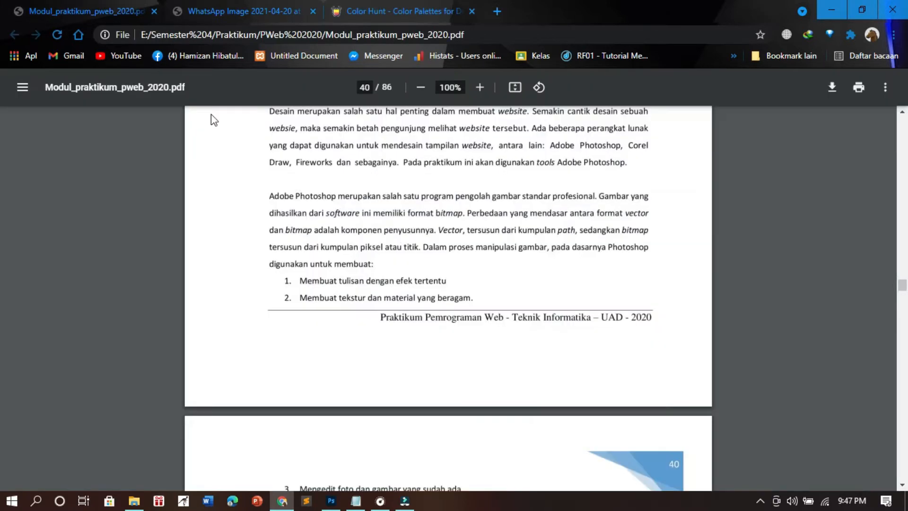
{"action": "left_click", "coordinate": [275, 5]}
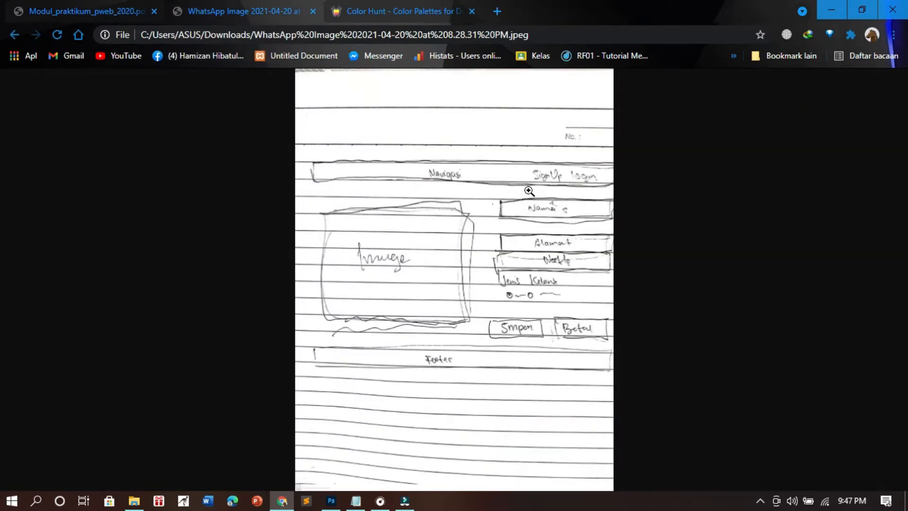
{"action": "left_click", "coordinate": [494, 206]}
{"action": "scroll", "coordinate": [621, 119], "scroll_direction": "down", "scroll_amount": 2}
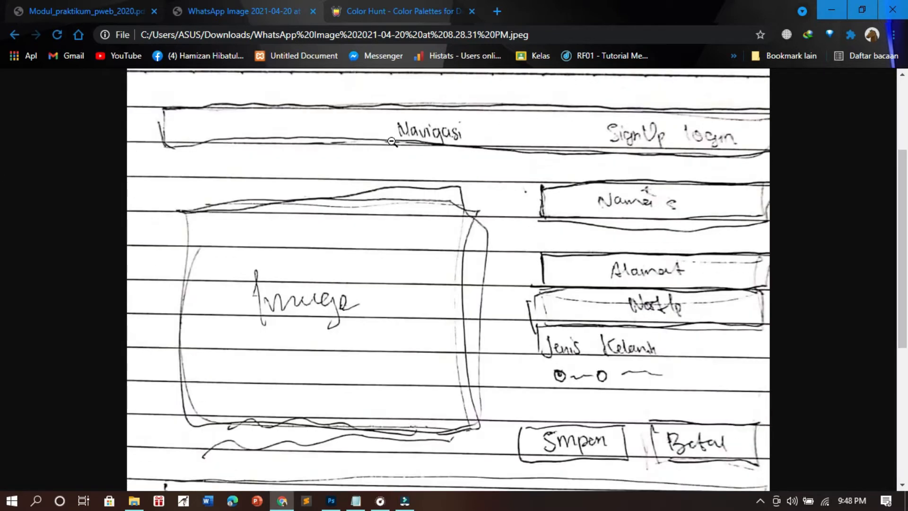
{"action": "scroll", "coordinate": [340, 116], "scroll_direction": "down", "scroll_amount": 2}
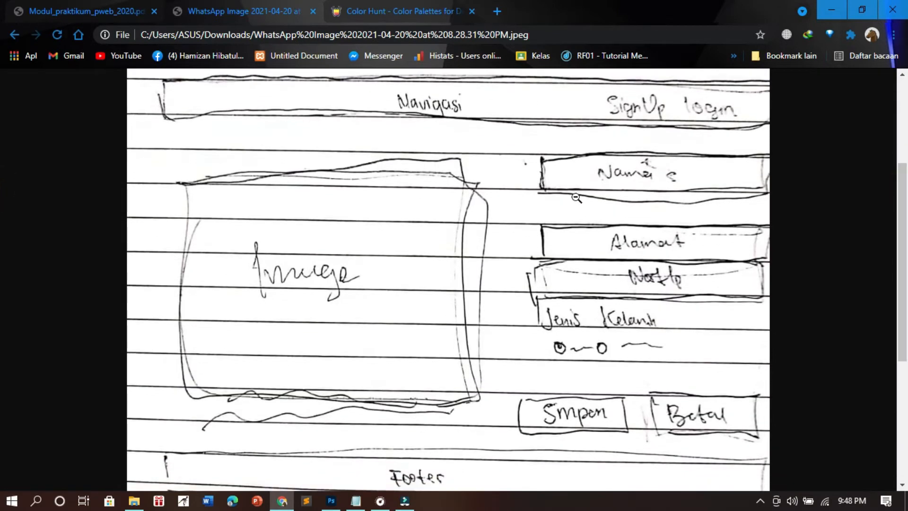
{"action": "scroll", "coordinate": [2, 301], "scroll_direction": "down", "scroll_amount": 3}
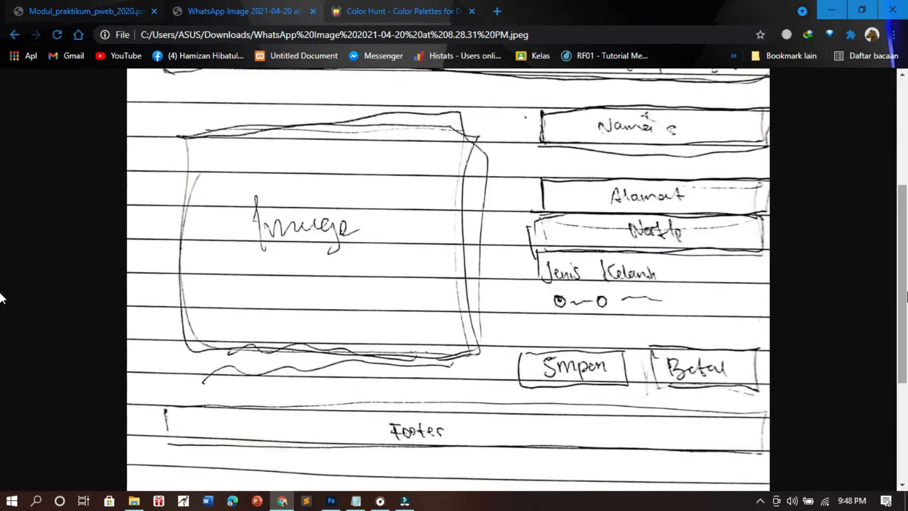
{"action": "left_click", "coordinate": [452, 238]}
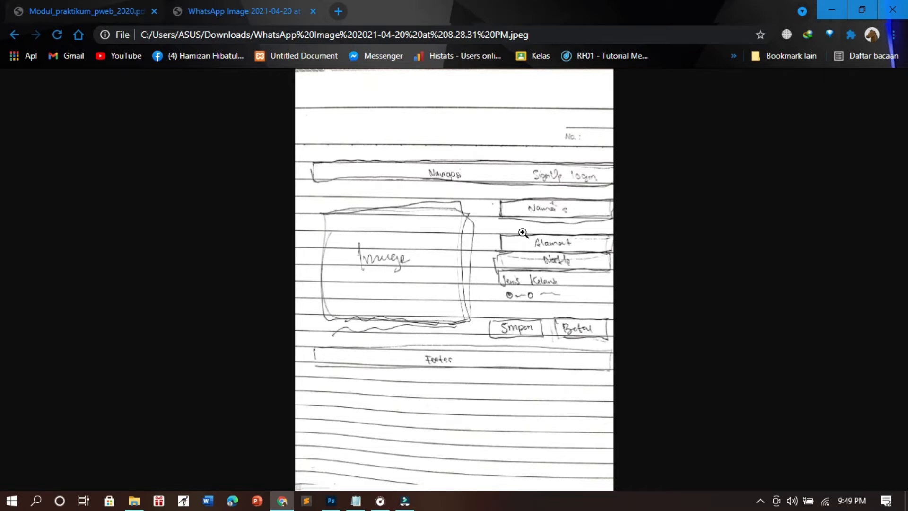
{"action": "left_click", "coordinate": [472, 277]}
{"action": "left_click", "coordinate": [471, 276]}
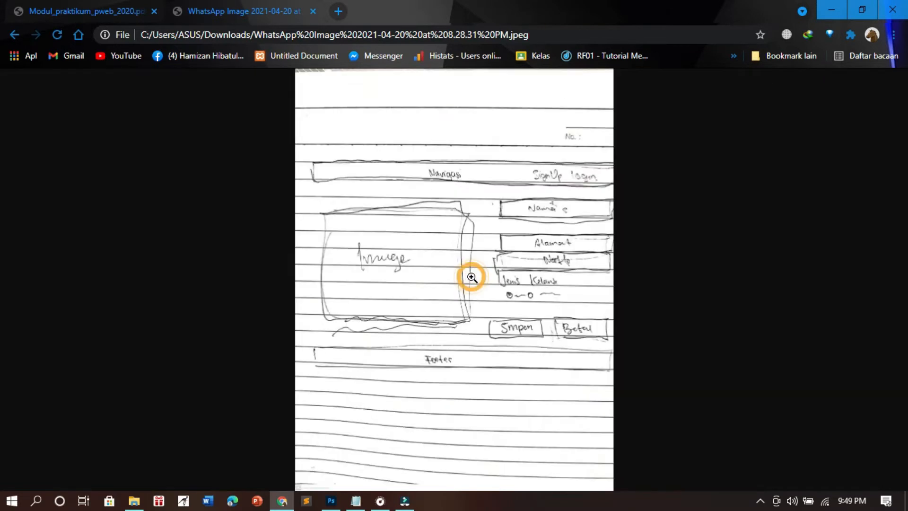
- Switch to Photoshop and create a web document from the MacBook Pro 15 (Retina) preset, 2880 x 1800 px at 72 ppi
{"action": "left_click", "coordinate": [331, 501]}
{"action": "left_click", "coordinate": [57, 145]}
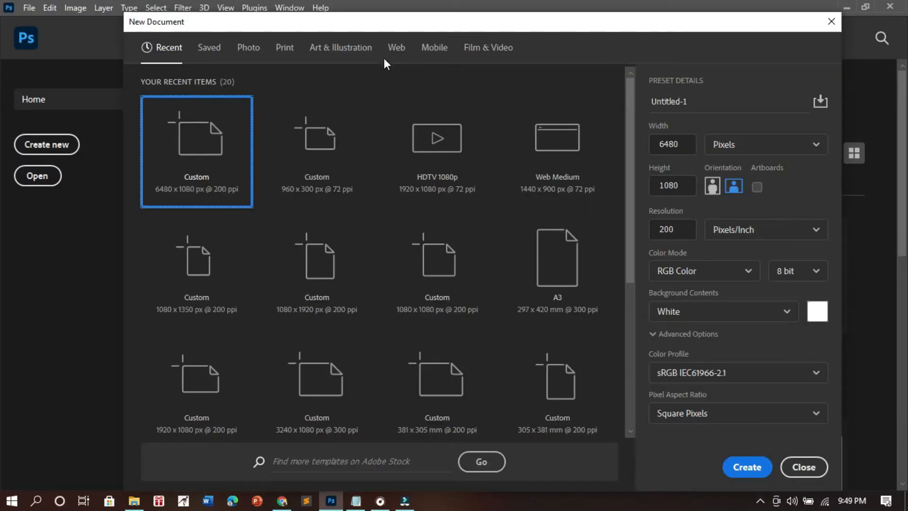
{"action": "scroll", "coordinate": [490, 161], "scroll_direction": "down", "scroll_amount": 3}
{"action": "scroll", "coordinate": [488, 182], "scroll_direction": "up", "scroll_amount": 3}
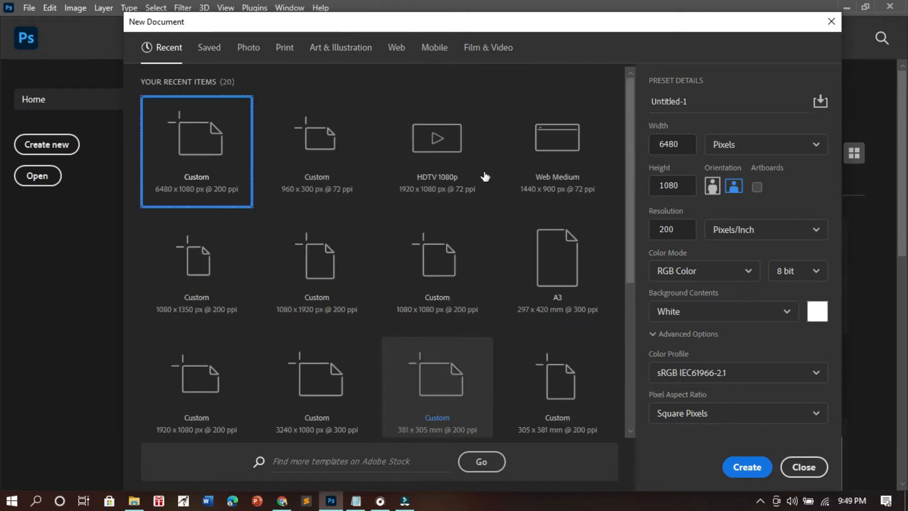
{"action": "left_click", "coordinate": [396, 53]}
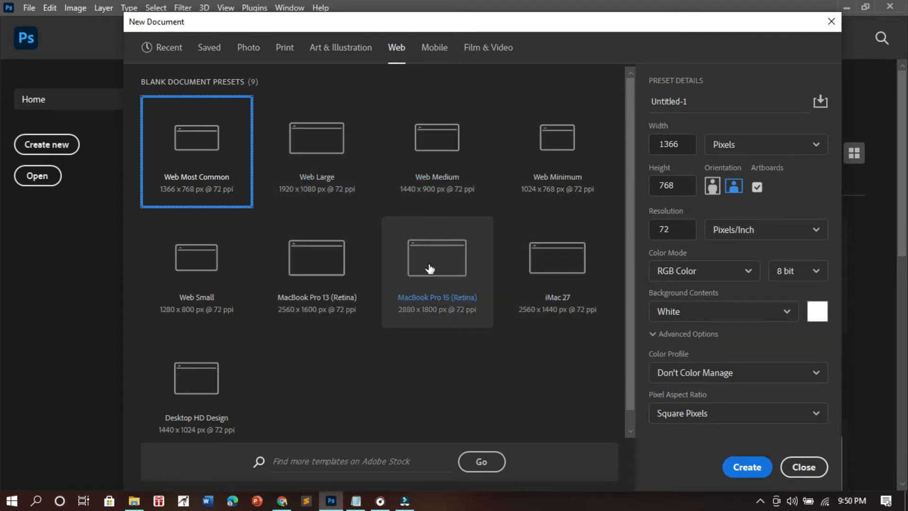
{"action": "left_click", "coordinate": [428, 242]}
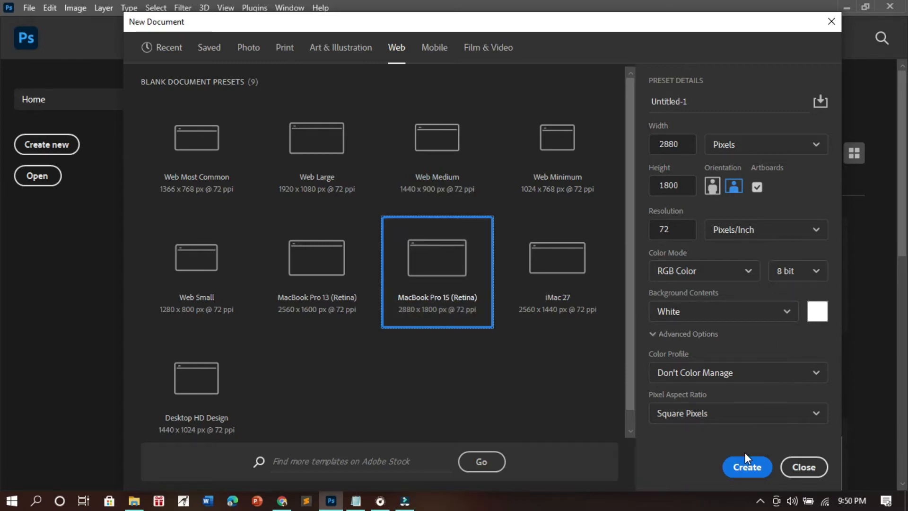
{"action": "left_click", "coordinate": [745, 465]}
{"action": "left_click", "coordinate": [610, 371]}
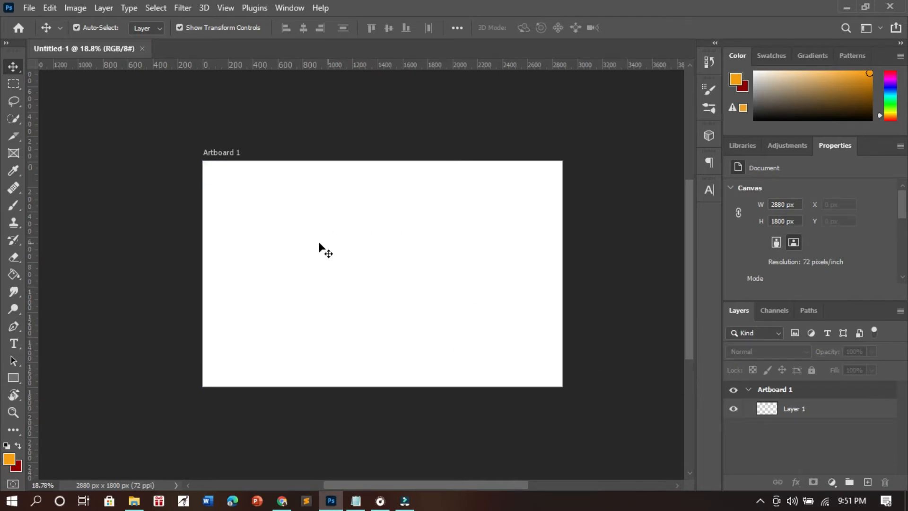
- Return to the hand-drawn sketch in Chrome and examine its navigation bar with the SignUp and login items
{"action": "left_click", "coordinate": [282, 500]}
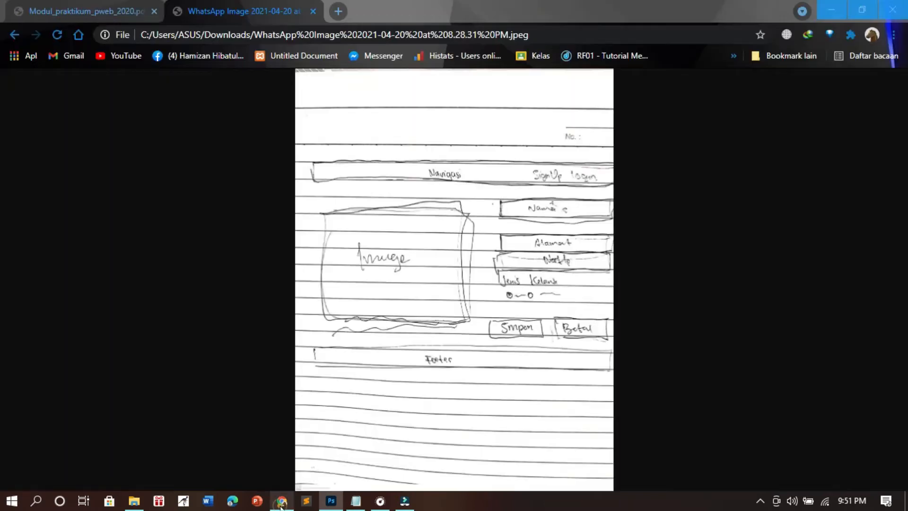
{"action": "left_click", "coordinate": [504, 158]}
{"action": "left_click", "coordinate": [523, 209]}
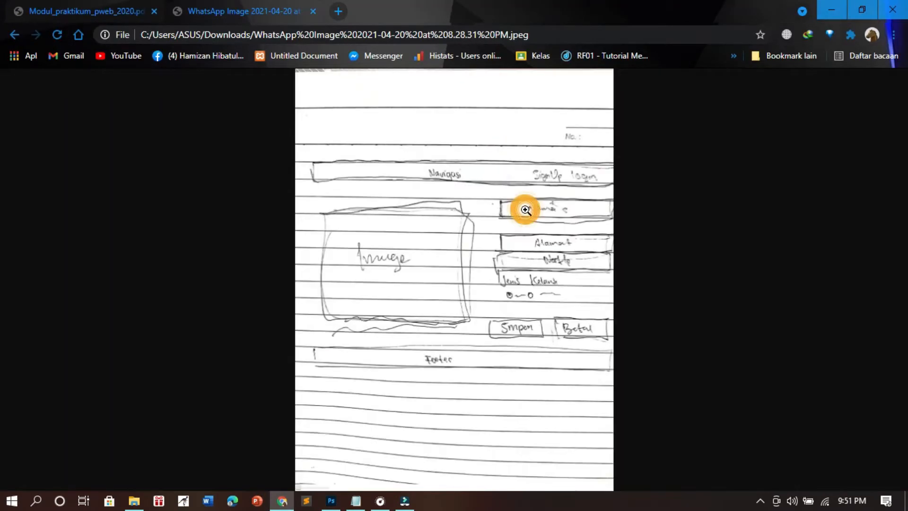
{"action": "left_click", "coordinate": [556, 195]}
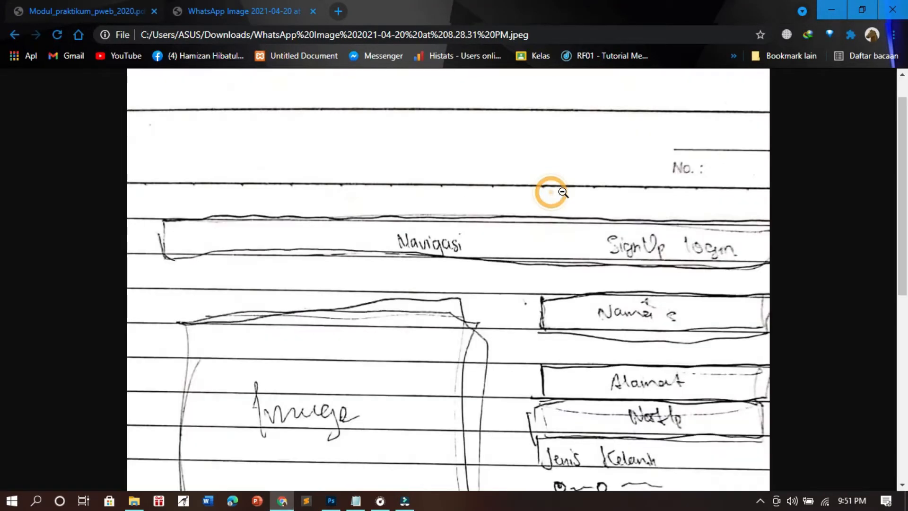
{"action": "left_click", "coordinate": [604, 240]}
{"action": "left_click", "coordinate": [421, 185]}
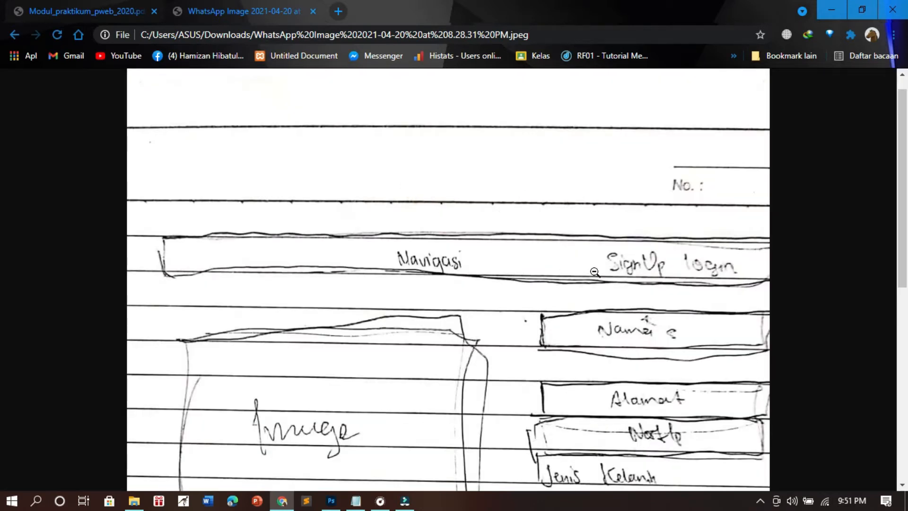
{"action": "left_click", "coordinate": [639, 256]}
{"action": "left_click", "coordinate": [567, 174]}
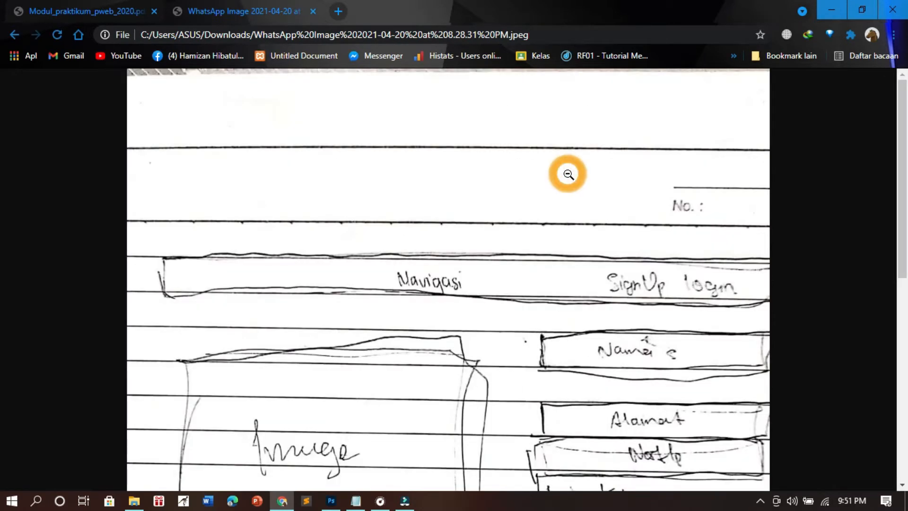
- Switch back to Photoshop and add a new empty layer above Layer 1
{"action": "key", "text": "alt+Tab"}
{"action": "left_click", "coordinate": [873, 416]}
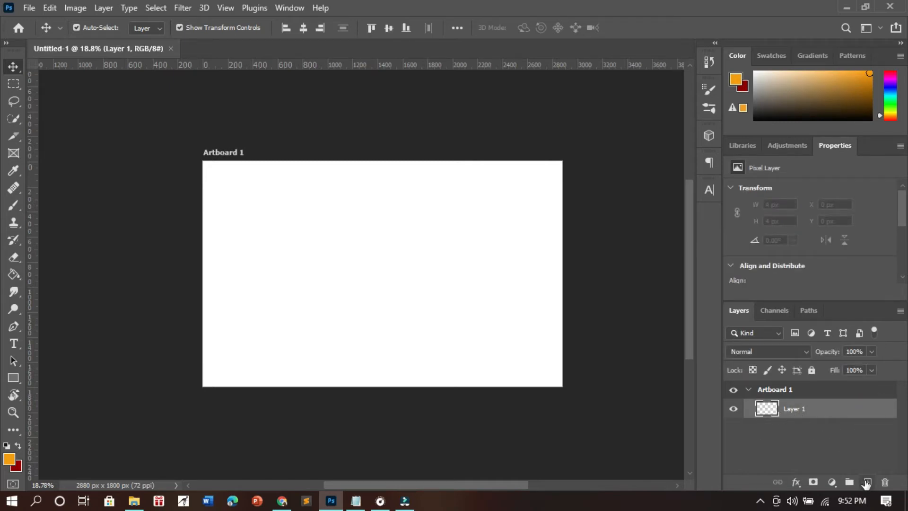
{"action": "left_click", "coordinate": [868, 482]}
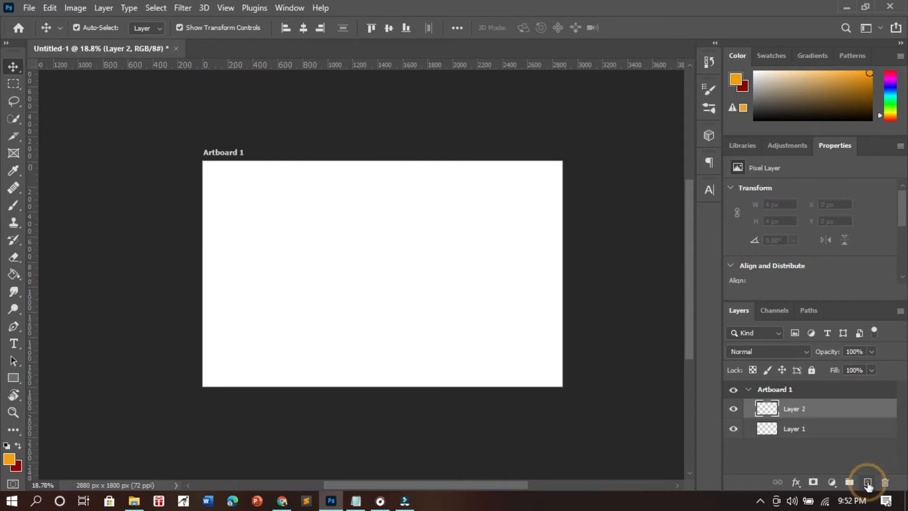
- Place the "edit" color palette image from the Senin 13.30 folder into Layer 1 and move it to the artboard's right edge
{"action": "left_click", "coordinate": [823, 428]}
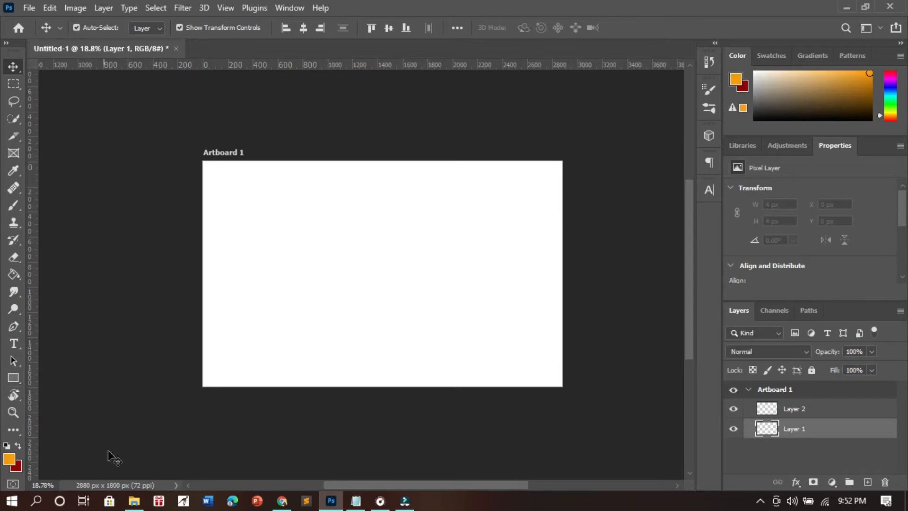
{"action": "left_click", "coordinate": [133, 501]}
{"action": "double_click", "coordinate": [494, 148]}
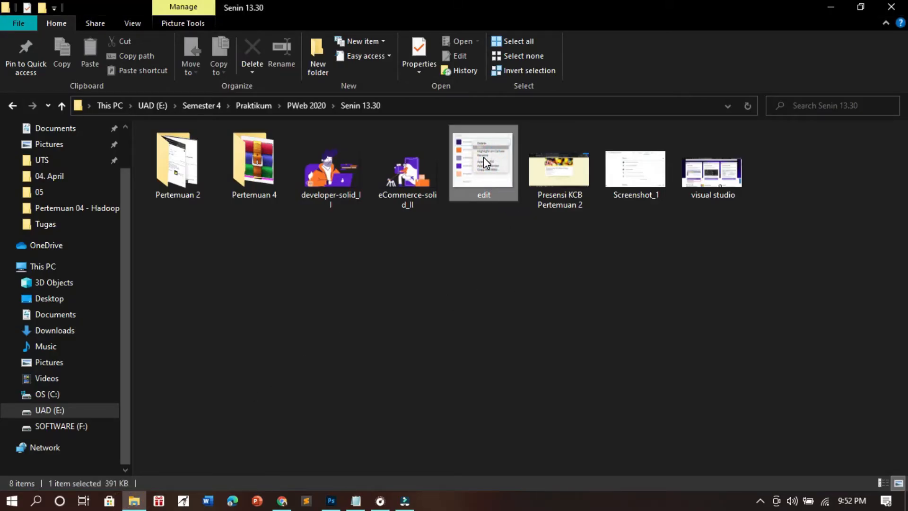
{"action": "left_click_drag", "start_coordinate": [492, 153], "coordinate": [505, 293]}
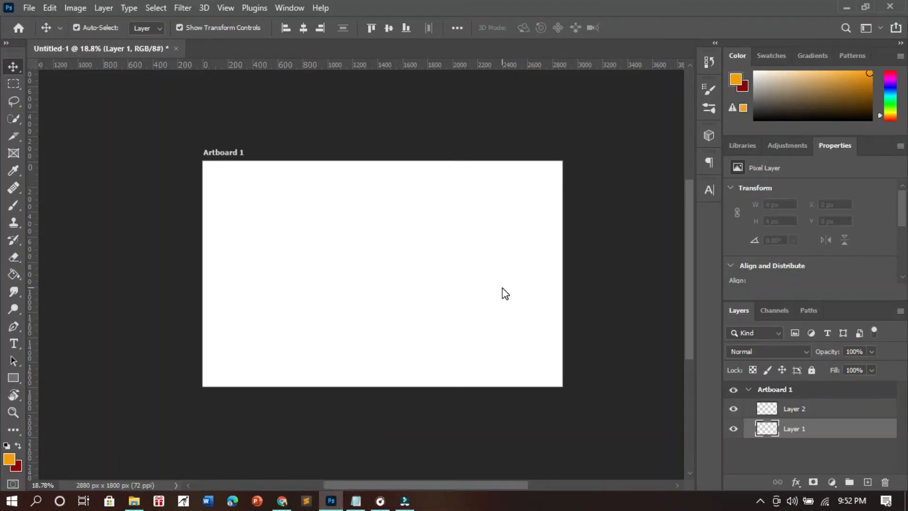
{"action": "left_click", "coordinate": [636, 28]}
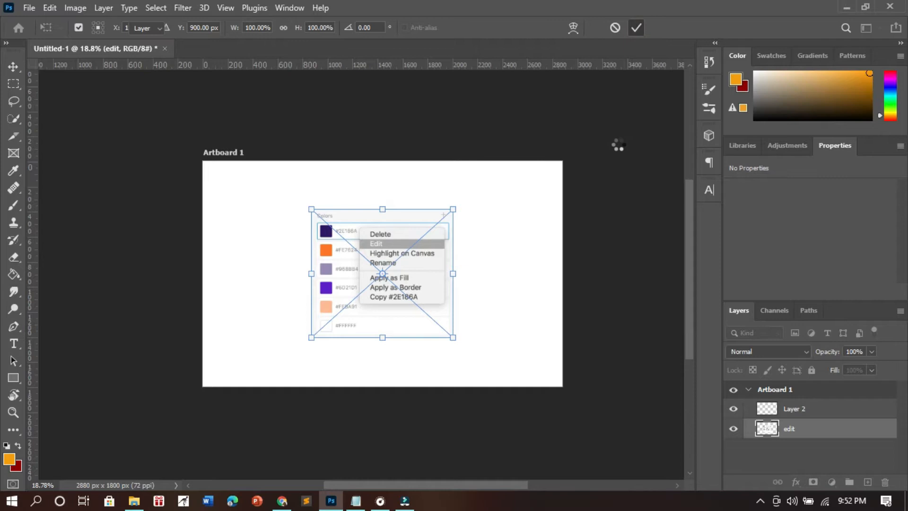
{"action": "left_click", "coordinate": [610, 286]}
{"action": "left_click_drag", "start_coordinate": [400, 279], "coordinate": [580, 286]}
{"action": "left_click", "coordinate": [580, 286]}
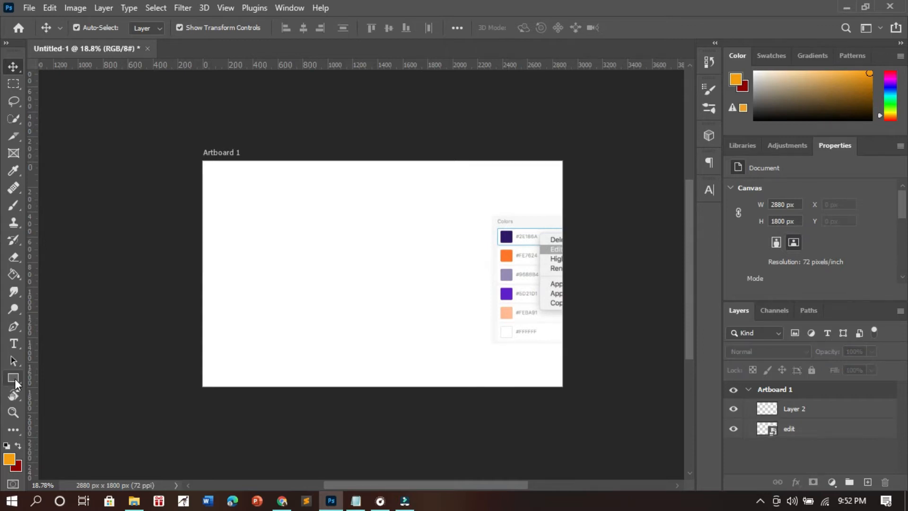
- Set up the Rectangle tool on Layer 2 with fill color #5d21d1 sampled from the purple swatch of the placed palette
{"action": "key", "text": "u"}
{"action": "left_click", "coordinate": [820, 408]}
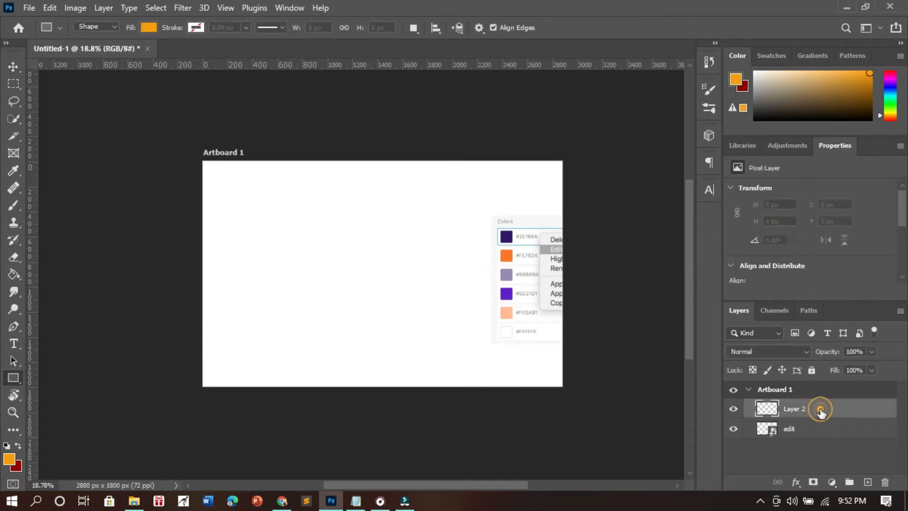
{"action": "right_click", "coordinate": [10, 382]}
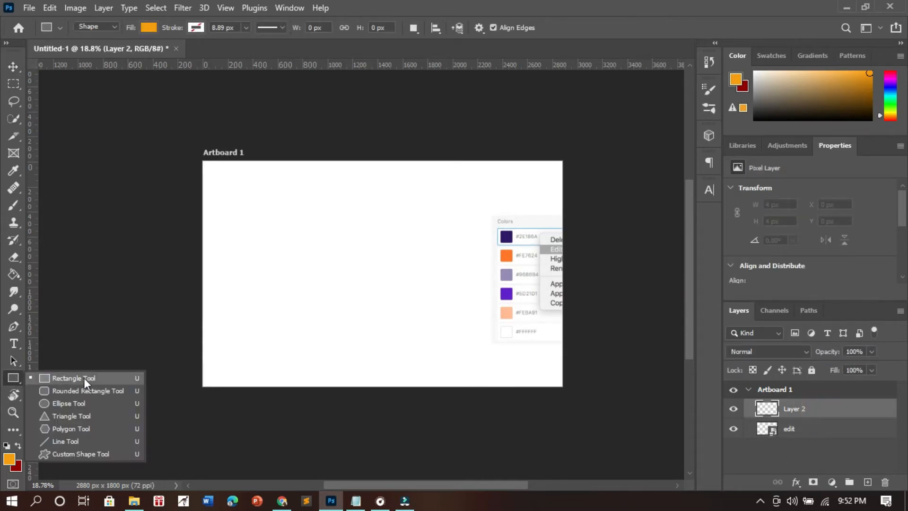
{"action": "right_click", "coordinate": [11, 380]}
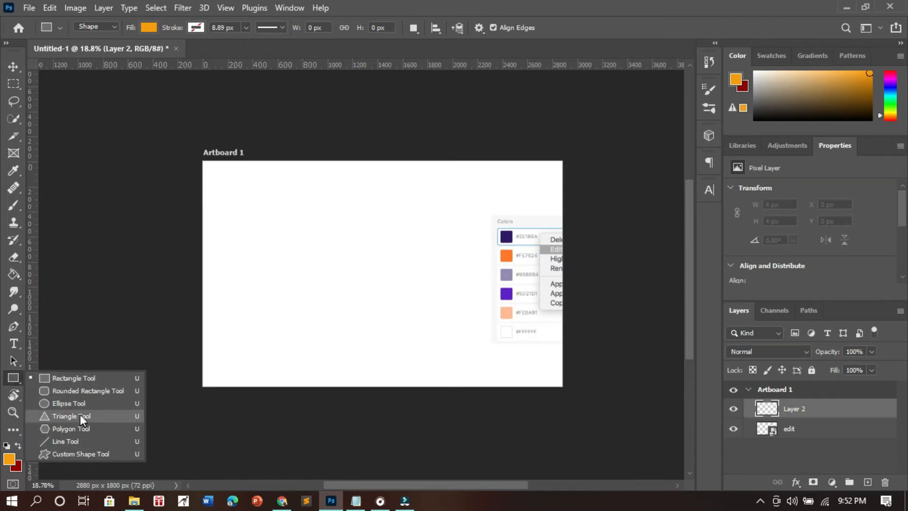
{"action": "left_click", "coordinate": [58, 379]}
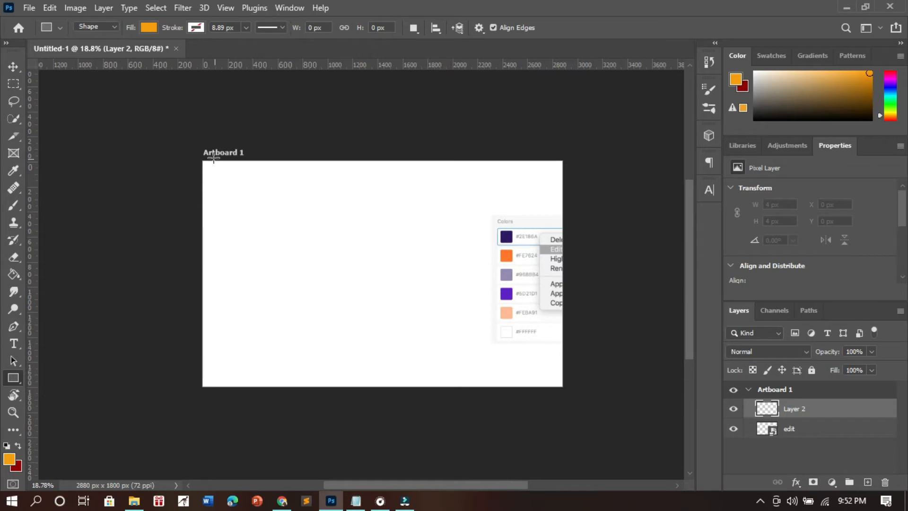
{"action": "left_click", "coordinate": [146, 27]}
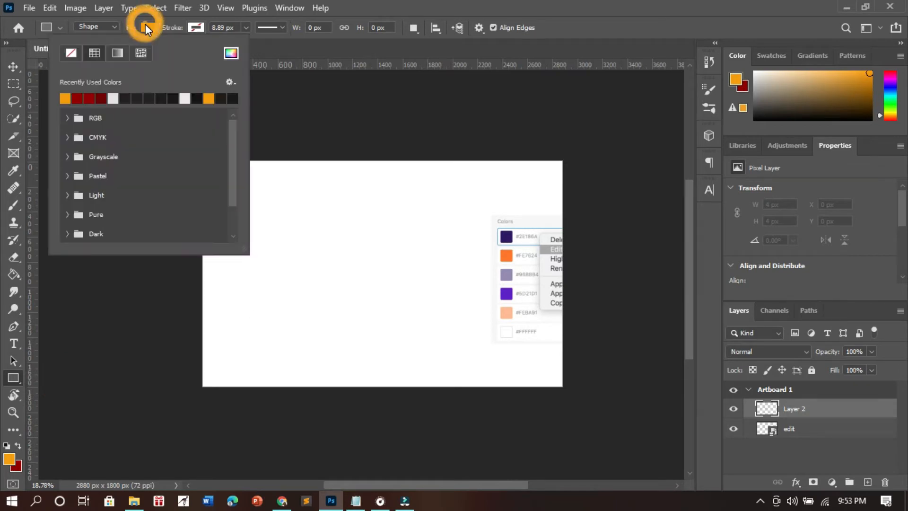
{"action": "left_click", "coordinate": [231, 53]}
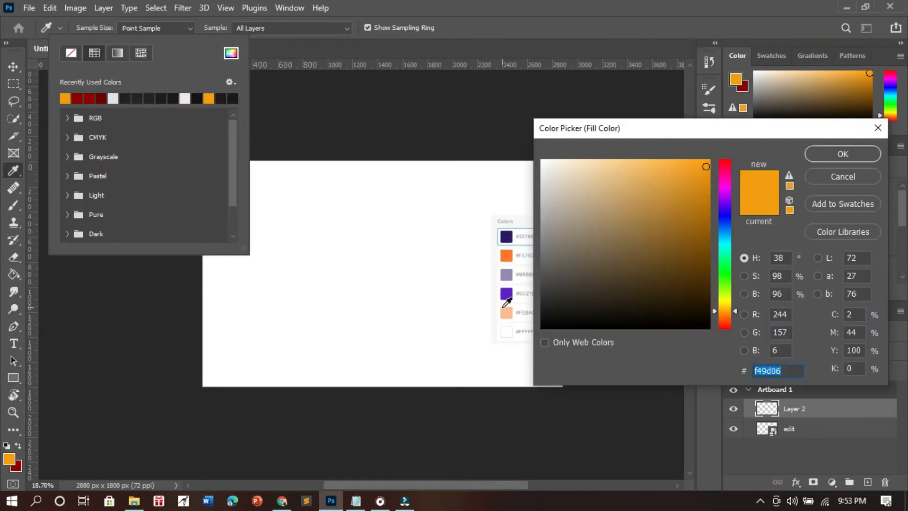
{"action": "left_click", "coordinate": [512, 329]}
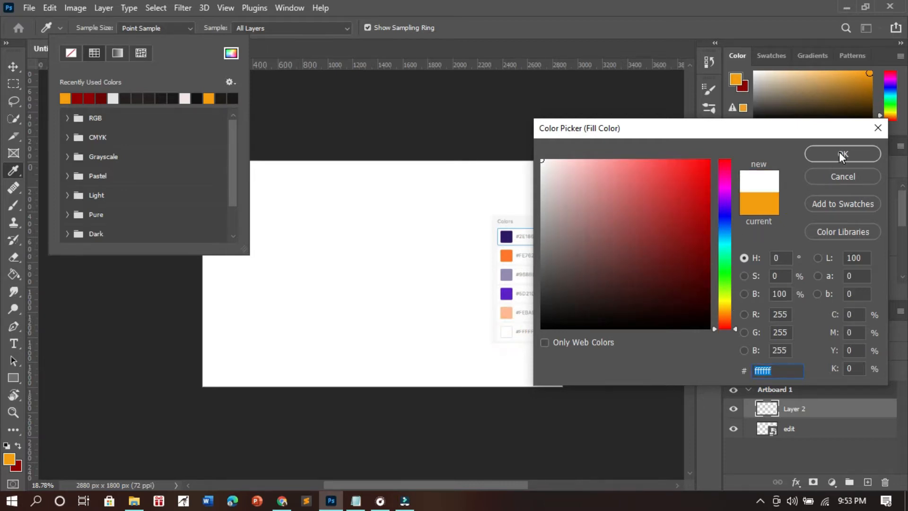
{"action": "left_click", "coordinate": [508, 296]}
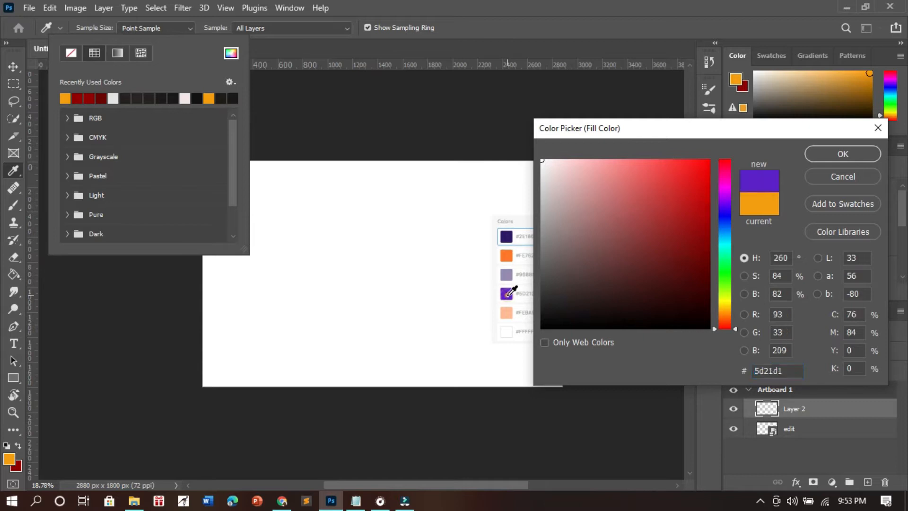
{"action": "left_click", "coordinate": [843, 153]}
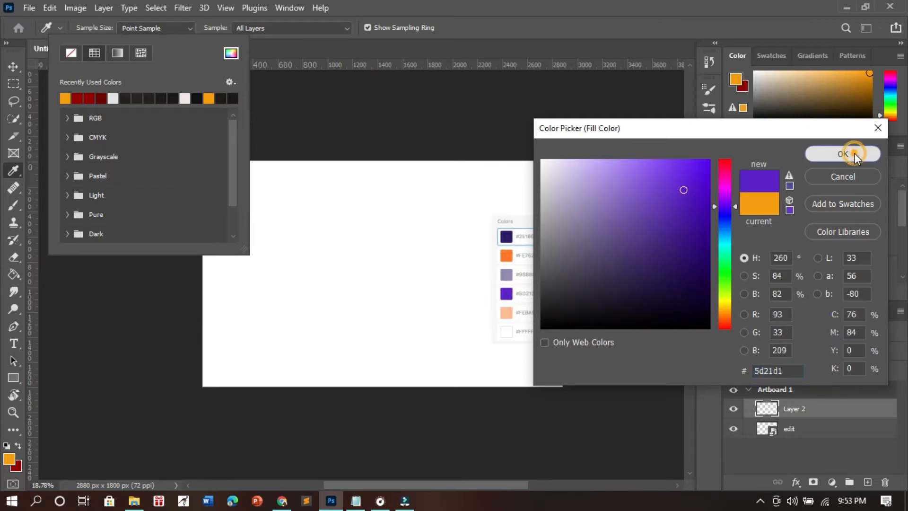
{"action": "left_click", "coordinate": [487, 2]}
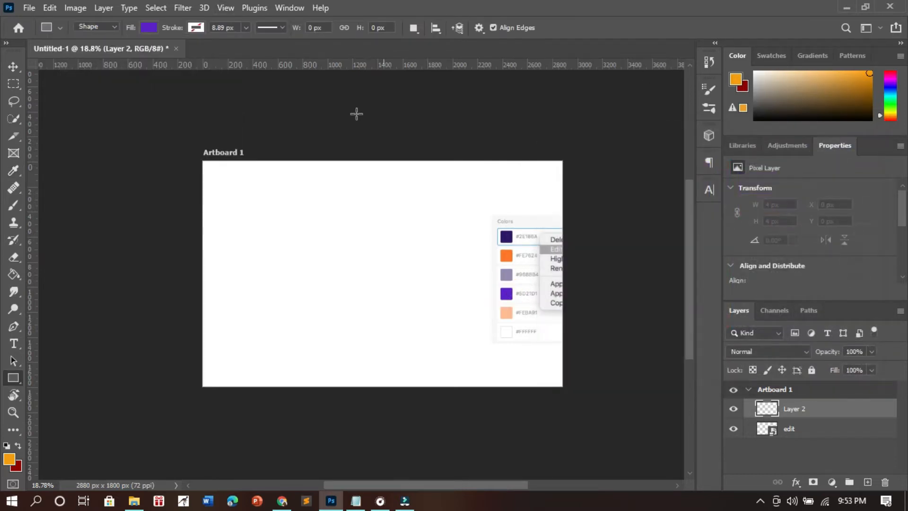
- Draw a navigation bar rectangle across the full width of the artboard's upper edge, about 2890 x 215 px
{"action": "left_click_drag", "start_coordinate": [202, 159], "coordinate": [563, 186]}
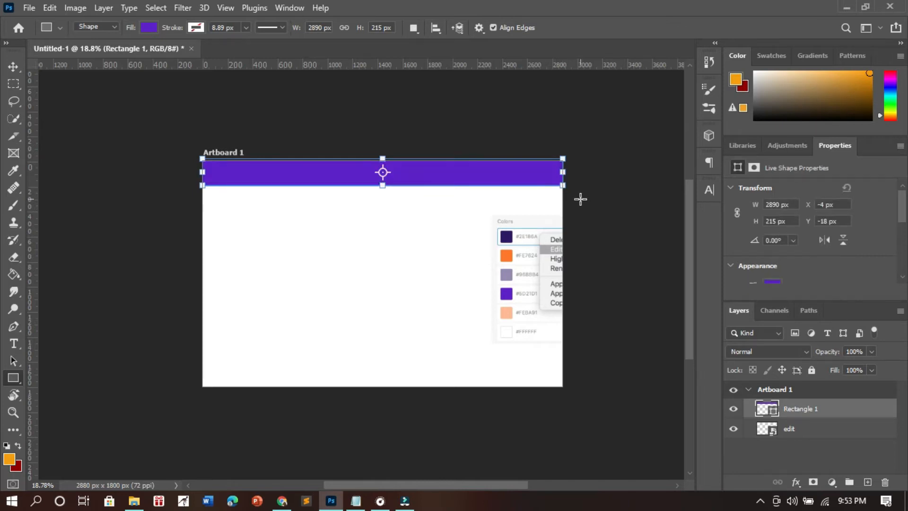
{"action": "key", "text": "v"}
{"action": "left_click", "coordinate": [617, 239]}
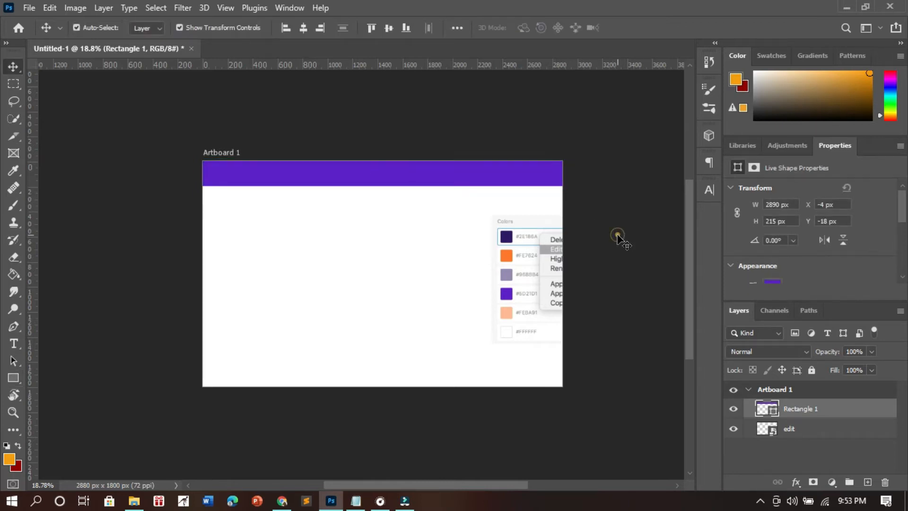
- Shift the purple bar up to about Y -24 px and pull its top edge down to the artboard's upper edge
{"action": "left_click", "coordinate": [497, 174]}
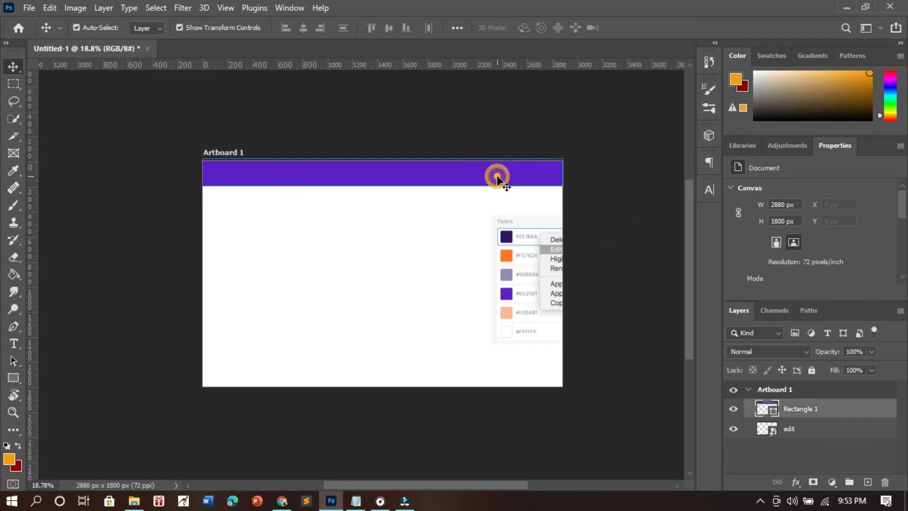
{"action": "left_click", "coordinate": [616, 218]}
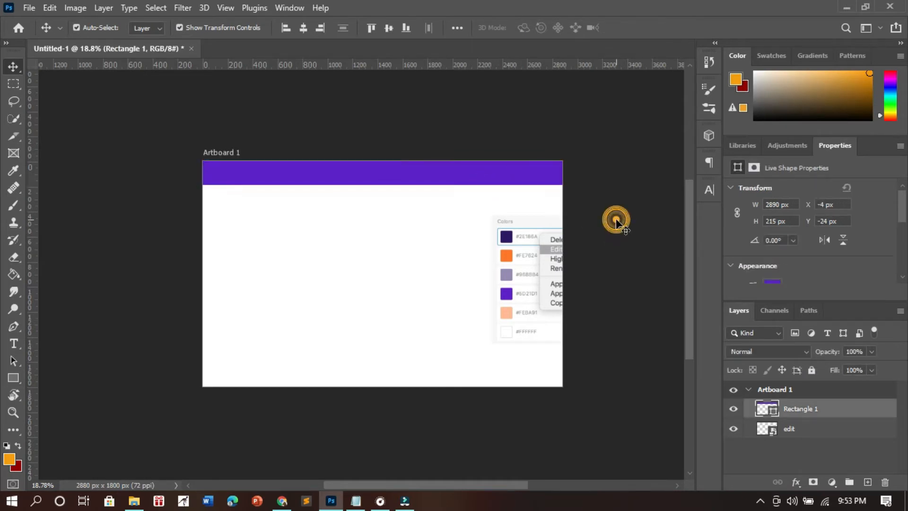
{"action": "left_click", "coordinate": [544, 178]}
{"action": "mouse_move", "coordinate": [383, 158]}
{"action": "left_mouse_down"}
{"action": "mouse_move", "coordinate": [382, 217]}
{"action": "mouse_move", "coordinate": [391, 162]}
{"action": "left_mouse_up"}
{"action": "left_click", "coordinate": [359, 238]}
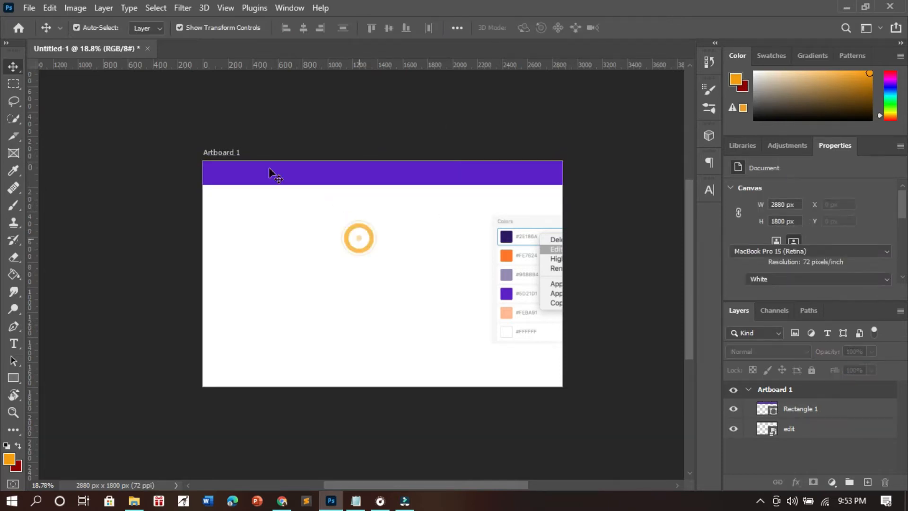
{"action": "left_click", "coordinate": [315, 126]}
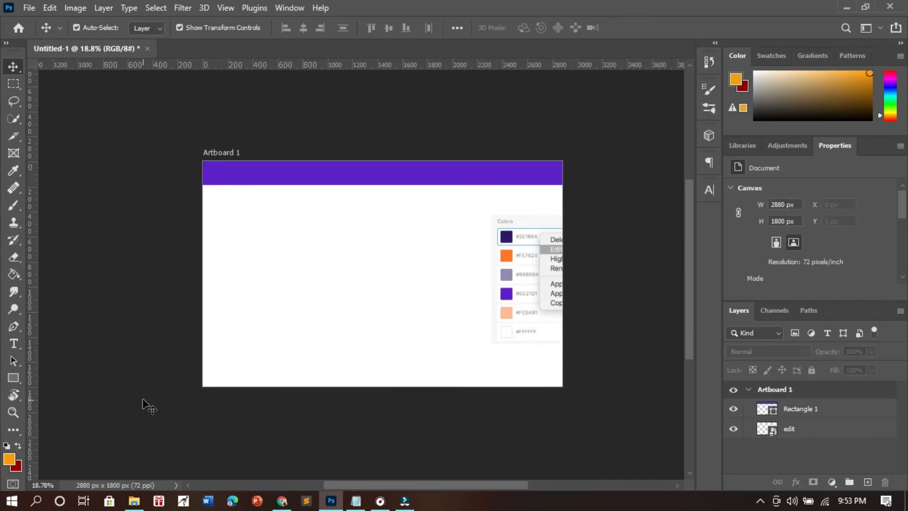
{"action": "key", "text": "z"}
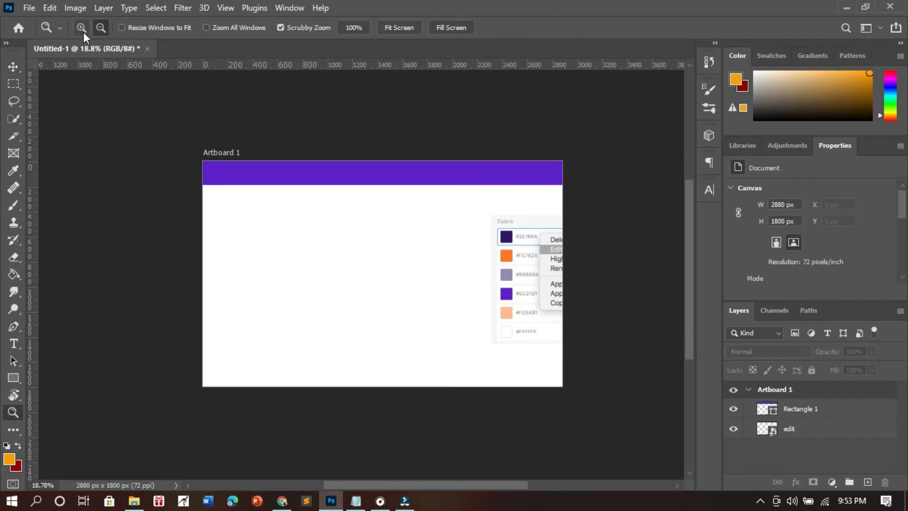
{"action": "left_click", "coordinate": [322, 175]}
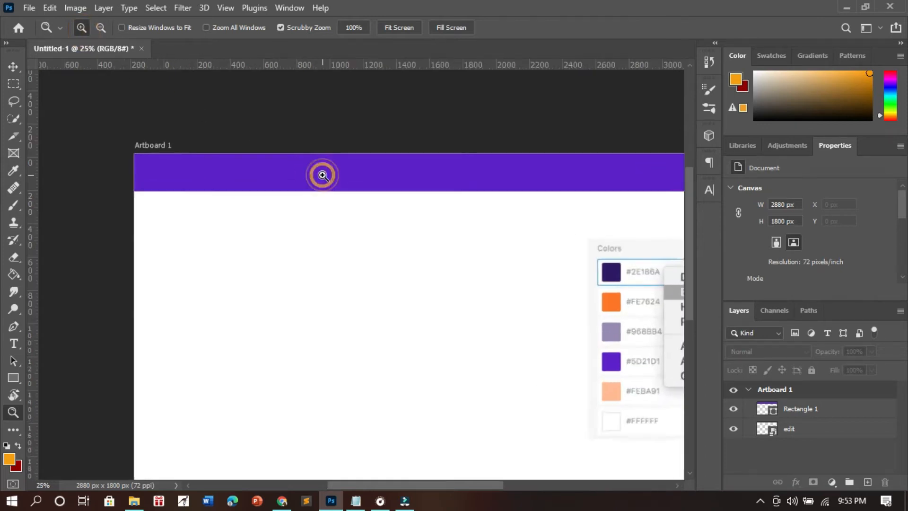
{"action": "left_click", "coordinate": [322, 175]}
{"action": "left_click", "coordinate": [15, 65]}
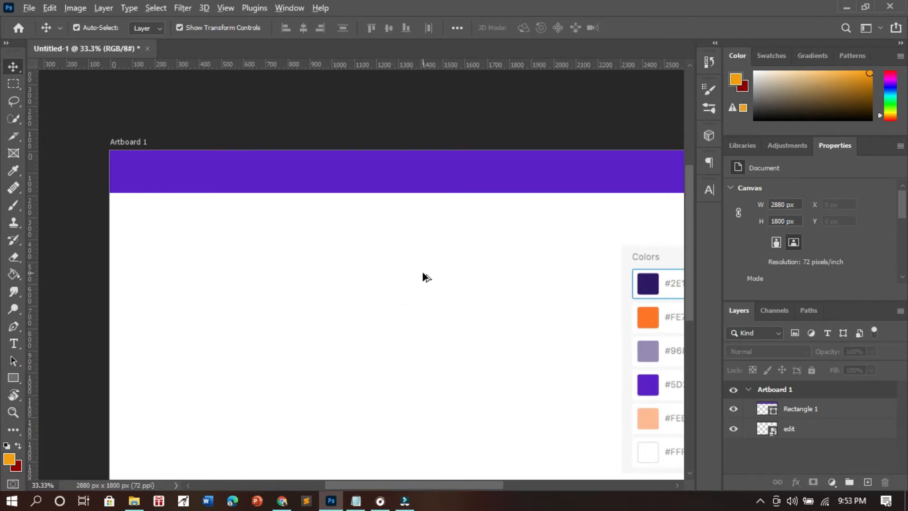
{"action": "scroll", "coordinate": [434, 281], "scroll_direction": "down", "scroll_amount": 1}
{"action": "scroll", "coordinate": [482, 316], "scroll_direction": "up", "scroll_amount": 1}
{"action": "scroll", "coordinate": [482, 316], "scroll_direction": "down", "scroll_amount": 2}
{"action": "scroll", "coordinate": [482, 316], "scroll_direction": "up", "scroll_amount": 2}
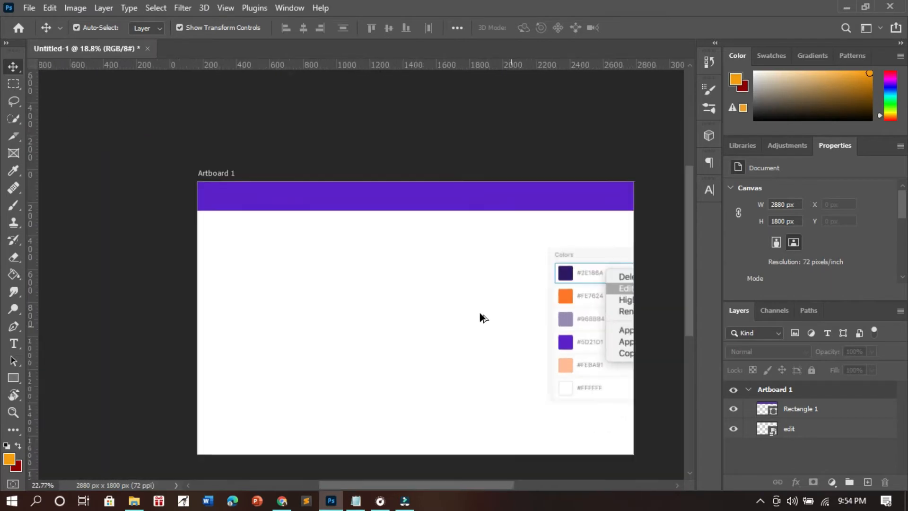
{"action": "scroll", "coordinate": [477, 315], "scroll_direction": "up", "scroll_amount": 1}
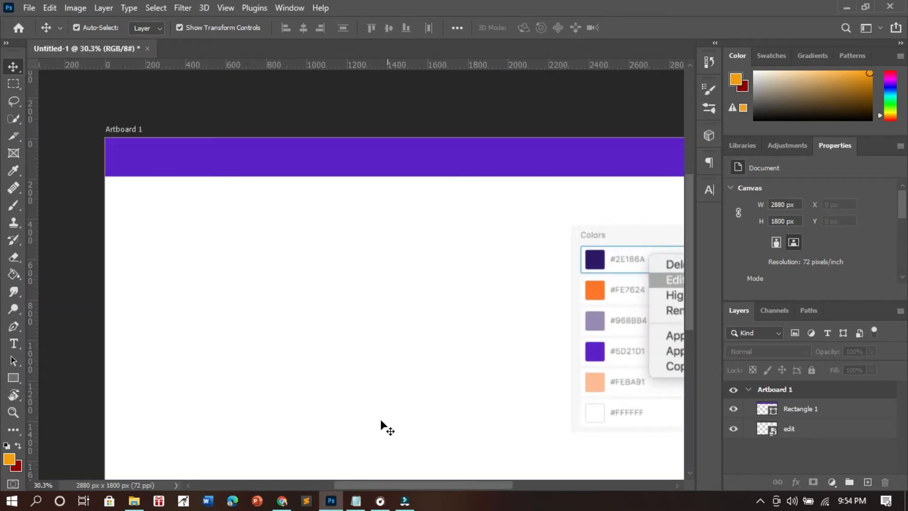
{"action": "left_click_drag", "start_coordinate": [393, 485], "coordinate": [402, 484]}
{"action": "scroll", "coordinate": [358, 380], "scroll_direction": "down", "scroll_amount": 2}
{"action": "scroll", "coordinate": [360, 374], "scroll_direction": "up", "scroll_amount": 3}
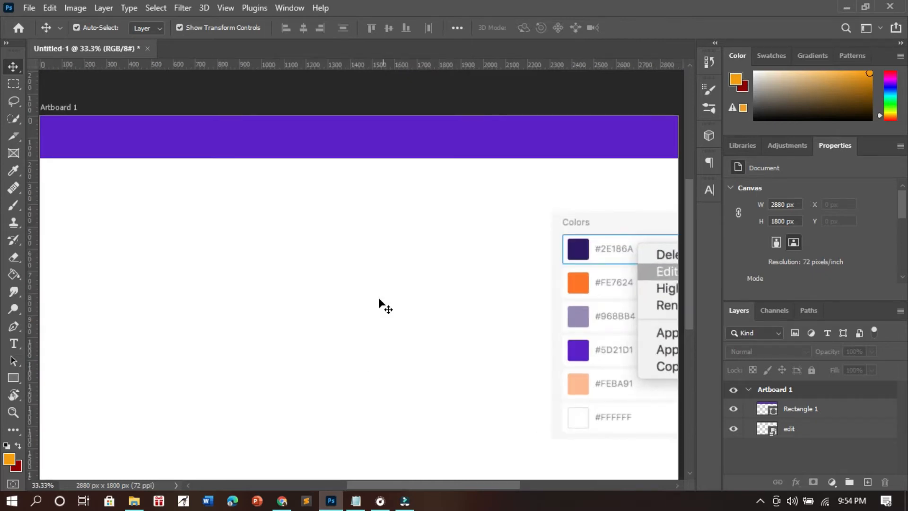
{"action": "scroll", "coordinate": [372, 284], "scroll_direction": "down", "scroll_amount": 2}
{"action": "scroll", "coordinate": [372, 284], "scroll_direction": "up", "scroll_amount": 1}
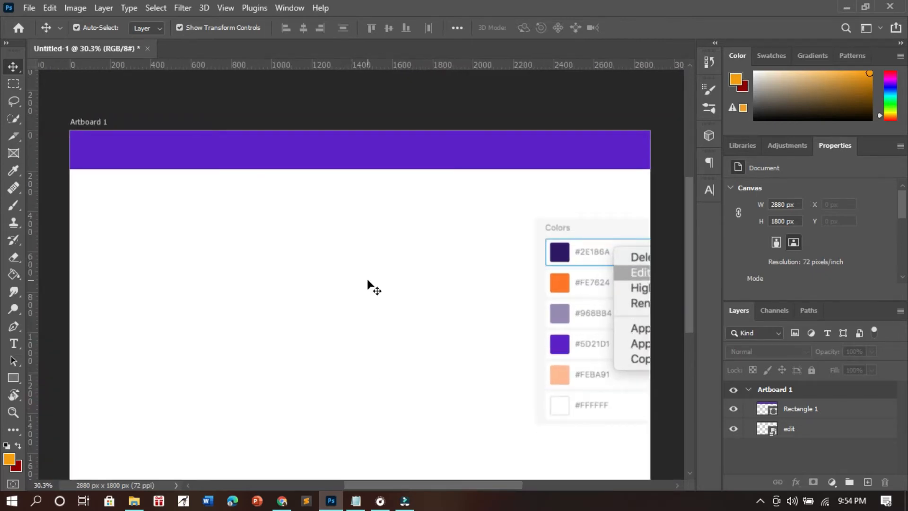
- Lock the purple bar's layer, Rectangle 1, completely and test it by trying to move the bar
{"action": "left_click", "coordinate": [290, 153]}
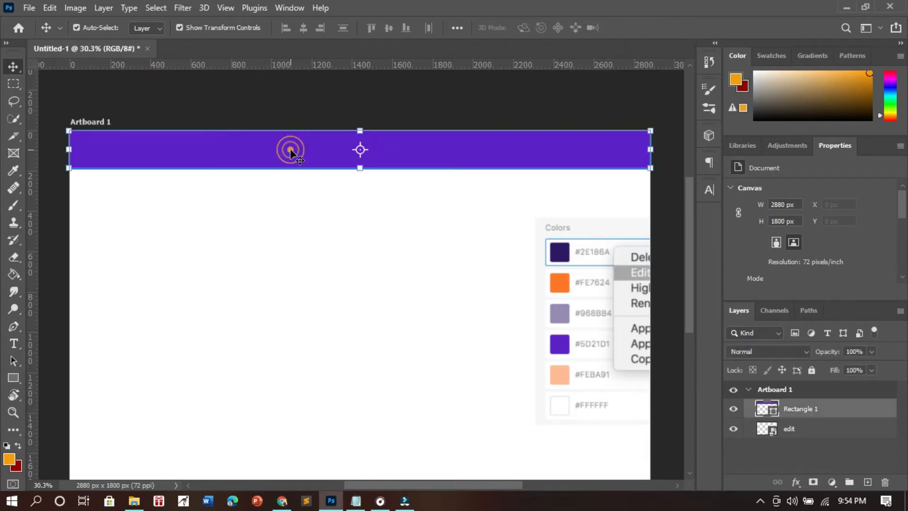
{"action": "left_click", "coordinate": [356, 265]}
{"action": "left_click", "coordinate": [455, 149]}
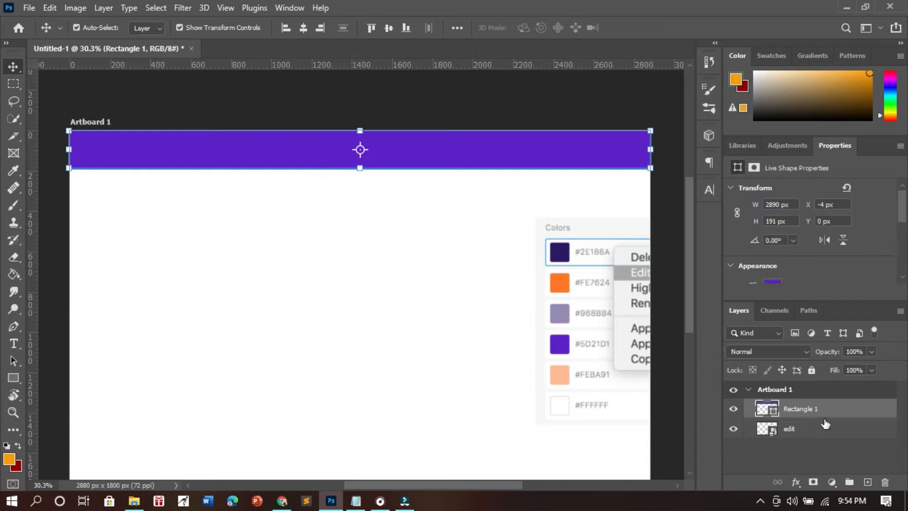
{"action": "left_click", "coordinate": [812, 369]}
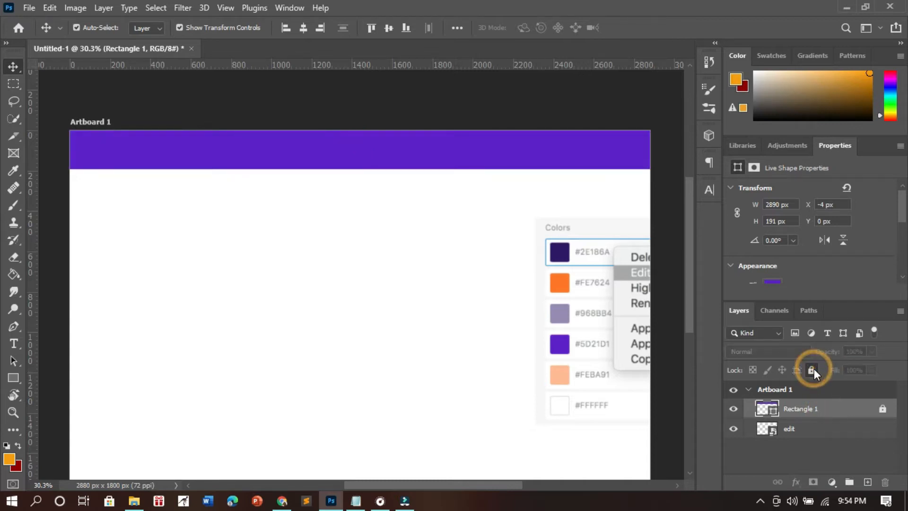
{"action": "left_click", "coordinate": [320, 150]}
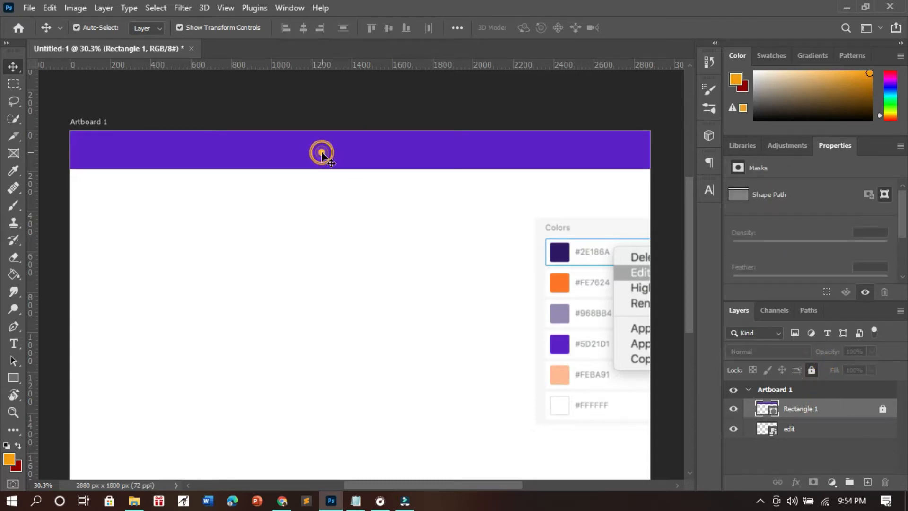
{"action": "left_click_drag", "start_coordinate": [267, 156], "coordinate": [295, 163]}
- Add a new layer and set the Type tool's text color to white, sampled from the palette's #FFFFFF swatch
{"action": "key", "text": "ctrl+shift+alt+n"}
{"action": "key", "text": "t"}
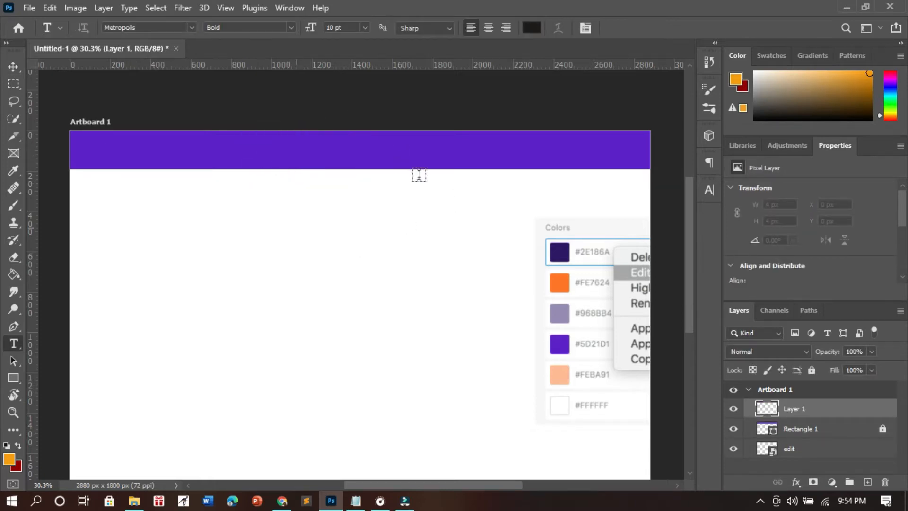
{"action": "left_click", "coordinate": [534, 29]}
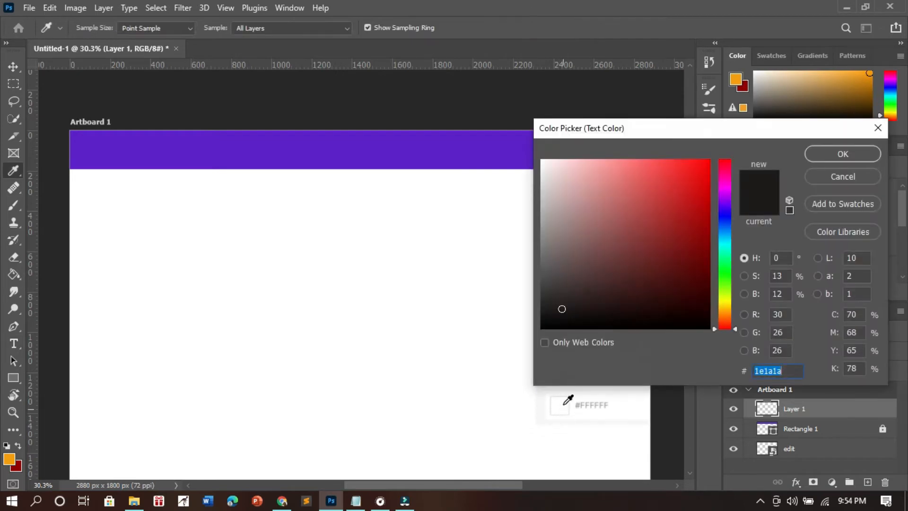
{"action": "left_click", "coordinate": [564, 404]}
{"action": "left_click", "coordinate": [839, 156]}
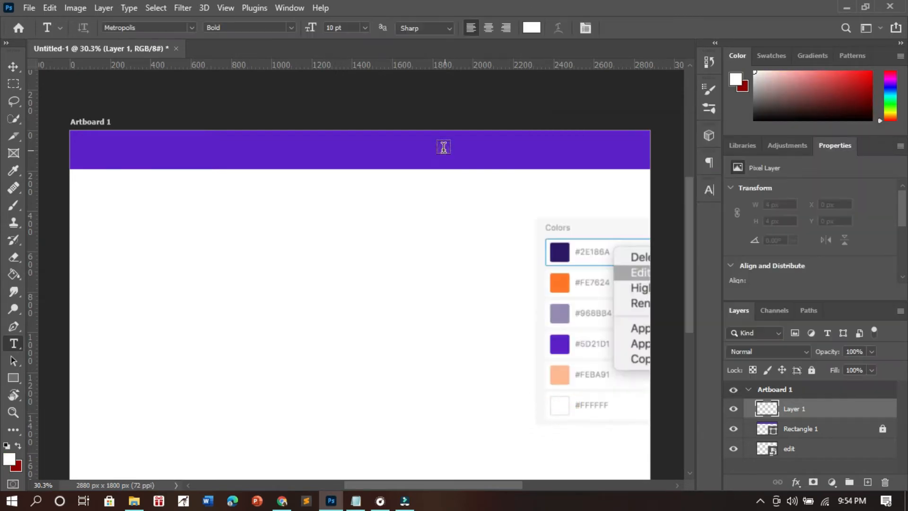
- Add the text "Login" on the purple bar in Metropolis Bold at 64 pt
{"action": "left_click", "coordinate": [443, 147]}
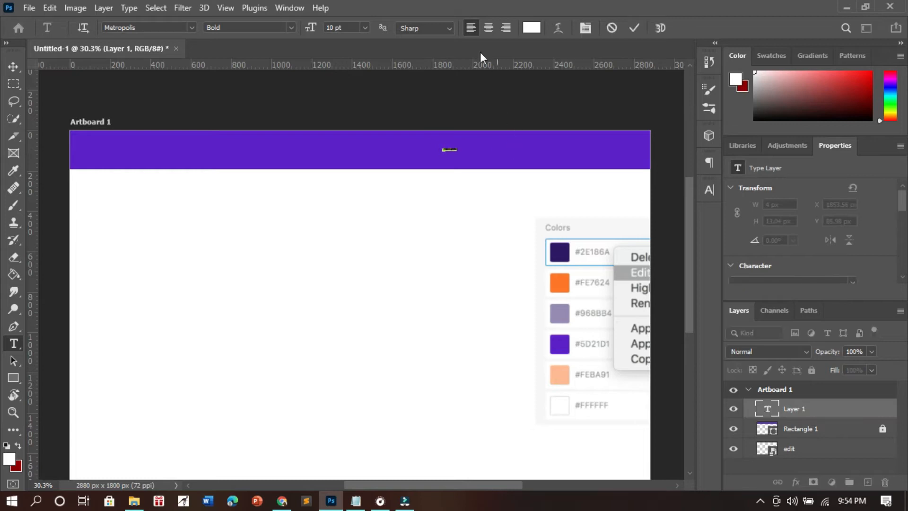
{"action": "mouse_move", "coordinate": [310, 28]}
{"action": "left_mouse_down"}
{"action": "mouse_move", "coordinate": [344, 28]}
{"action": "mouse_move", "coordinate": [310, 28]}
{"action": "left_mouse_up"}
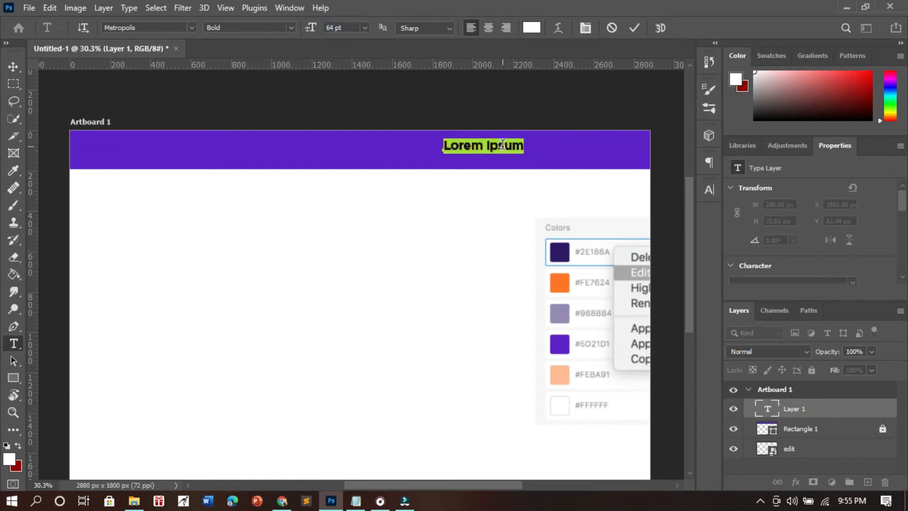
{"action": "type", "text": "hogi"}
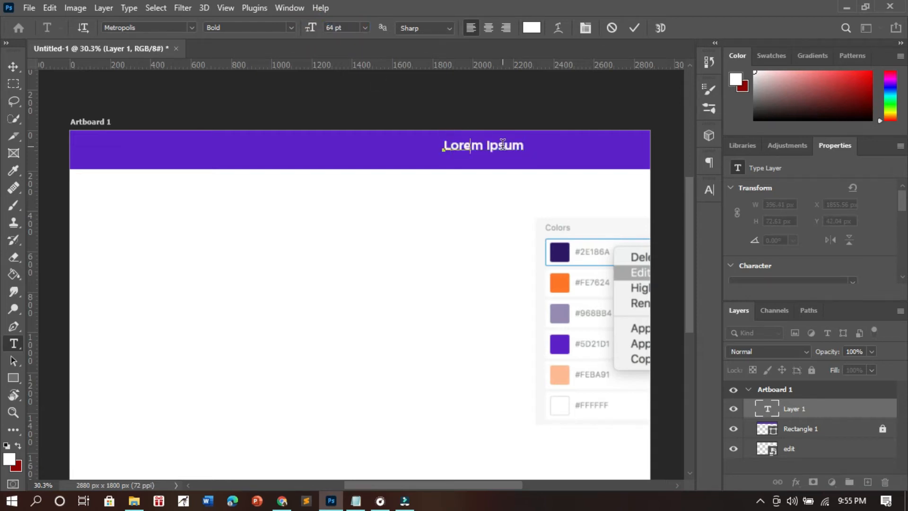
{"action": "type", "text": "n"}
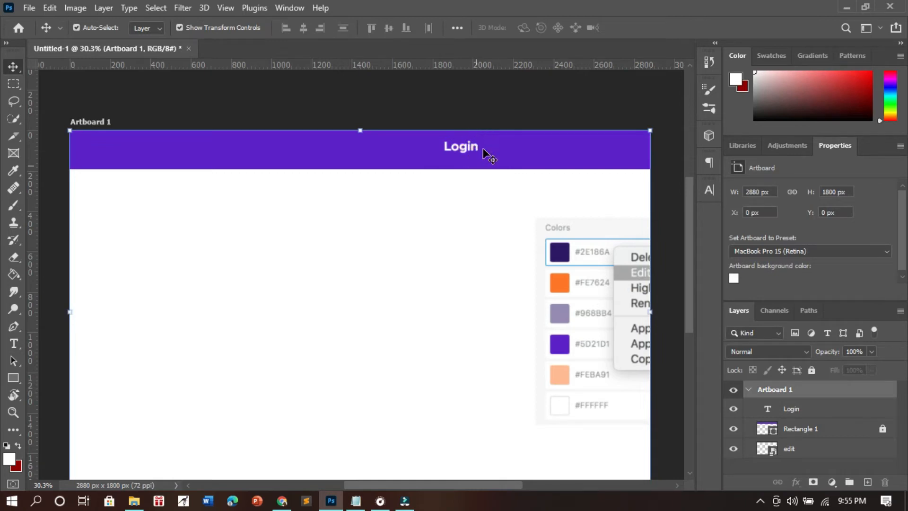
- Move the Login text to the right end of the purple bar, at about X 2585 px, Y 60 px
{"action": "left_click_drag", "start_coordinate": [483, 149], "coordinate": [622, 156]}
{"action": "left_click", "coordinate": [503, 202]}
{"action": "left_click", "coordinate": [617, 150]}
{"action": "scroll", "coordinate": [615, 156], "scroll_direction": "up", "scroll_amount": 3}
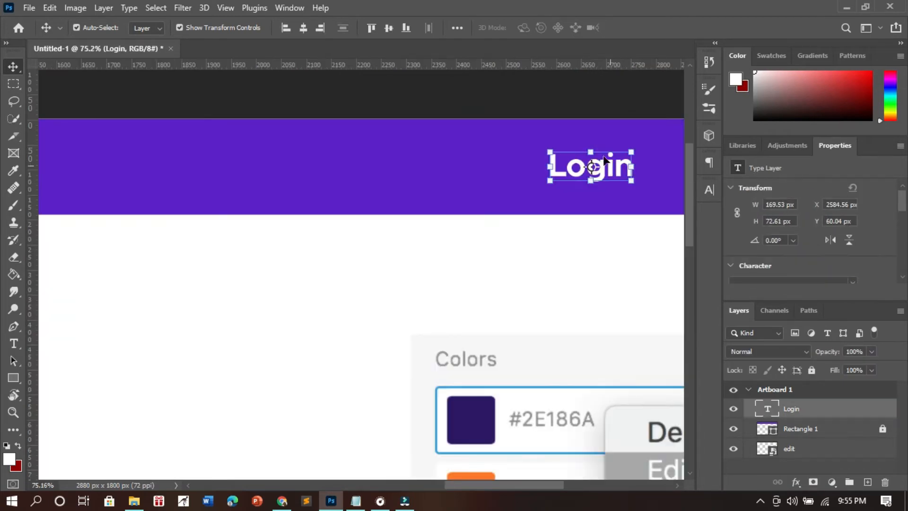
{"action": "left_click", "coordinate": [429, 163]}
{"action": "left_click", "coordinate": [430, 163]}
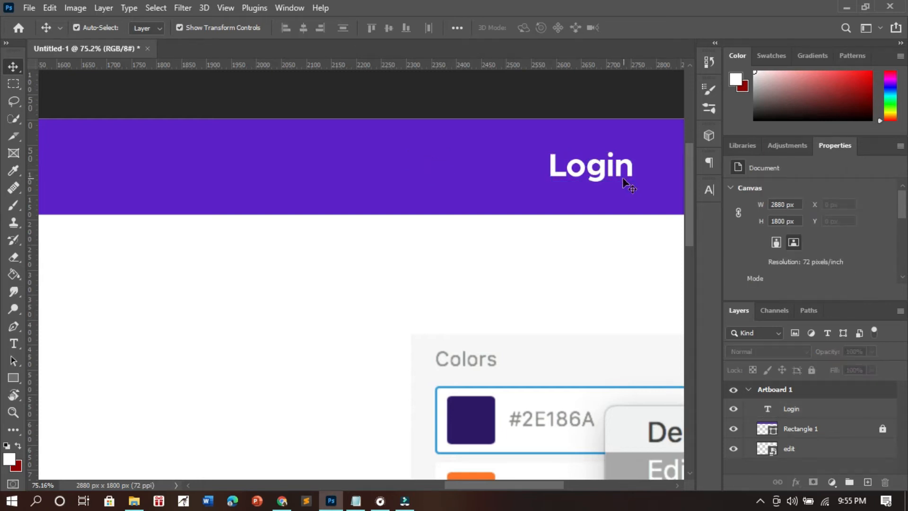
- Duplicate the Login text layer and move the copy left along the bar to about X 2310 px
{"action": "left_click", "coordinate": [609, 170]}
{"action": "left_click", "coordinate": [810, 407]}
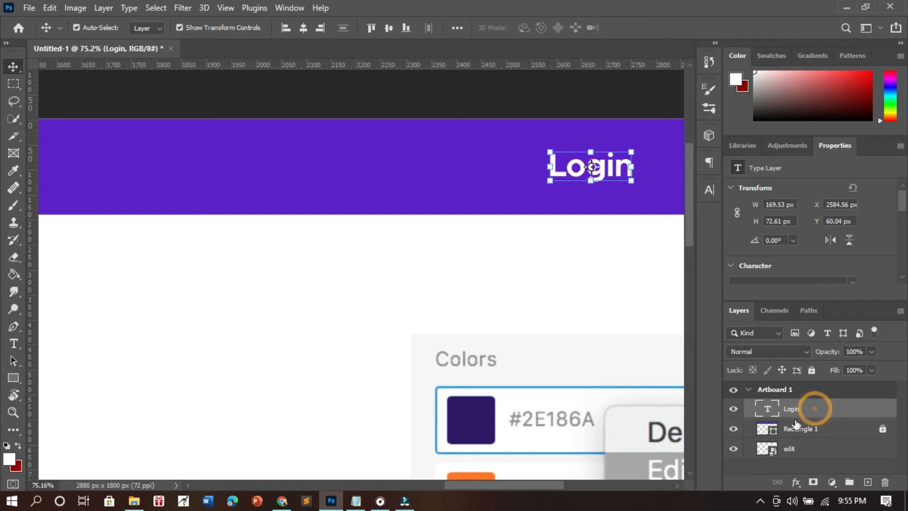
{"action": "right_click", "coordinate": [835, 411]}
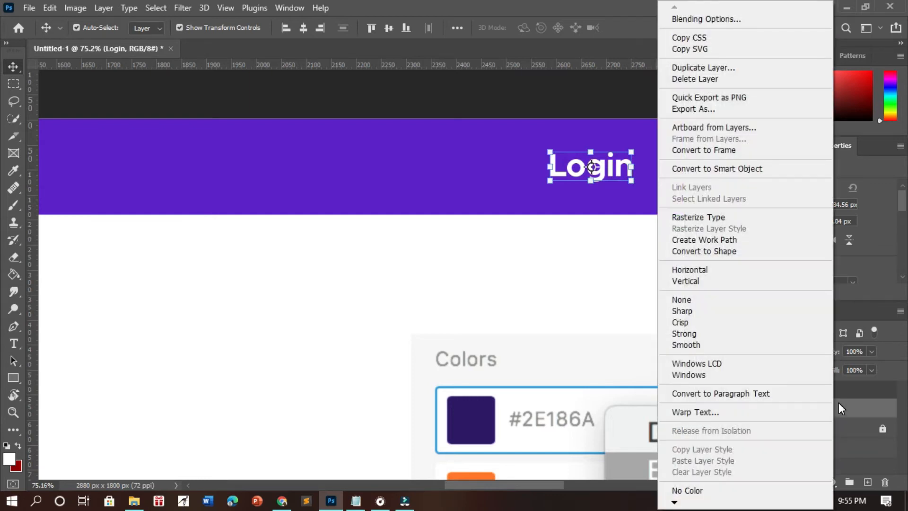
{"action": "left_click", "coordinate": [718, 72]}
{"action": "left_click", "coordinate": [559, 129]}
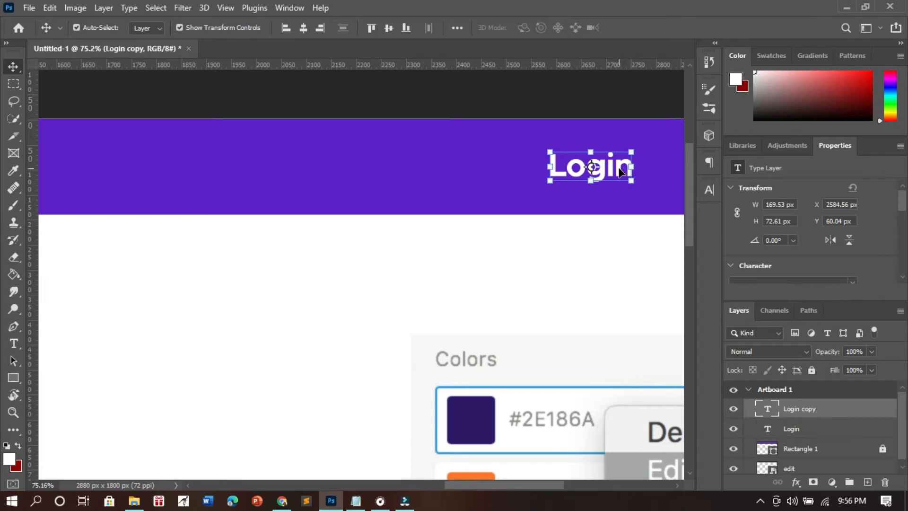
{"action": "left_click_drag", "start_coordinate": [618, 172], "coordinate": [484, 177]}
{"action": "left_click", "coordinate": [582, 284]}
- Replace the text of the Login copy with "Sign Up"
{"action": "left_click", "coordinate": [462, 168]}
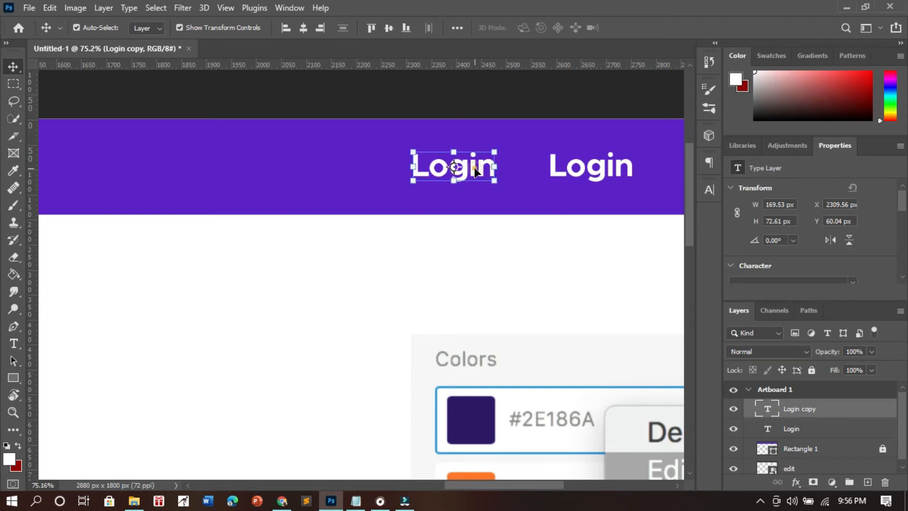
{"action": "double_click", "coordinate": [474, 168]}
{"action": "type", "text": "S"}
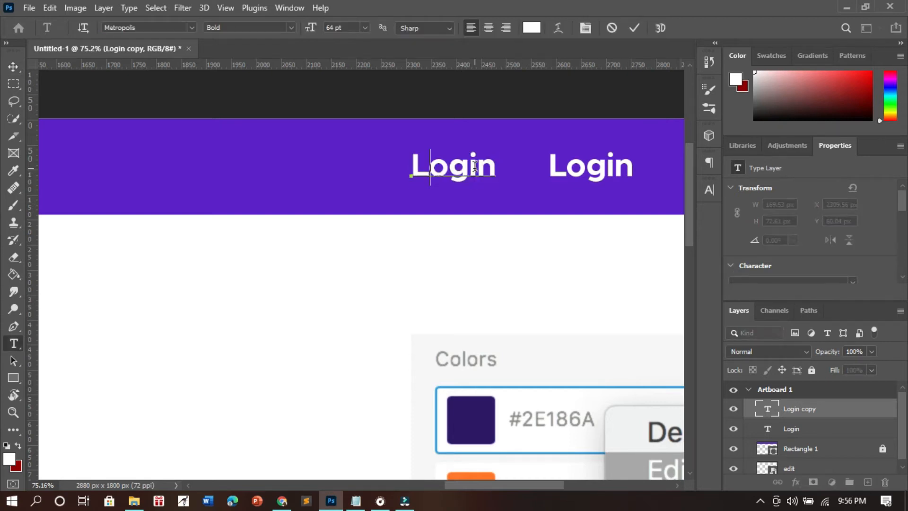
{"action": "type", "text": "ign Up"}
{"action": "key", "text": "ctrl+Return"}
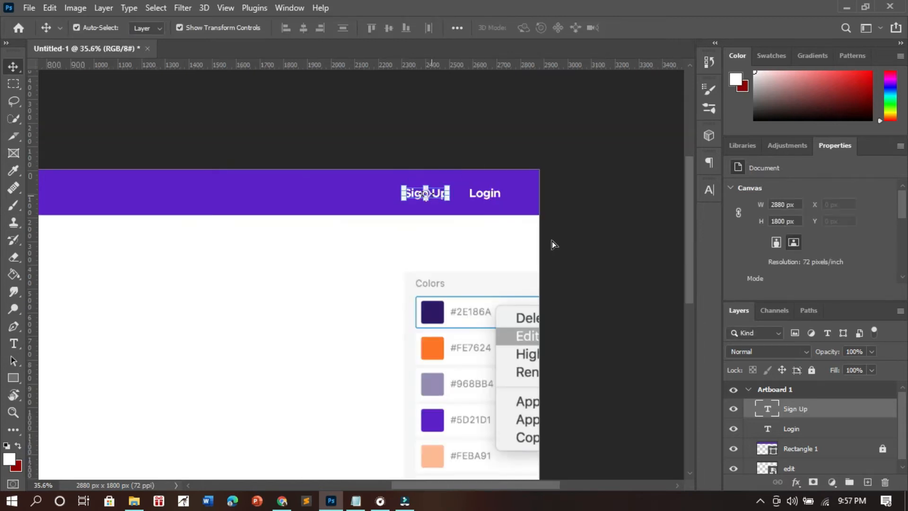
{"action": "left_click", "coordinate": [599, 247]}
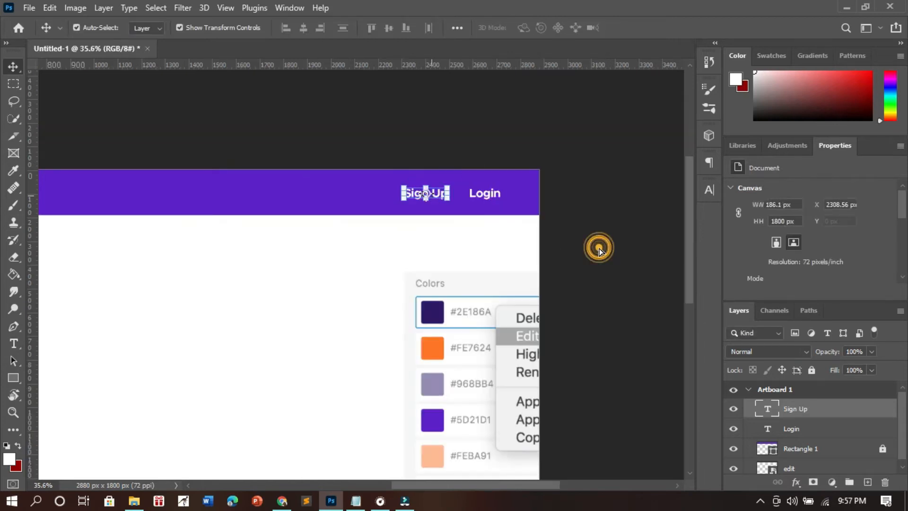
- Group the TIFUAD, Sign Up, Login and Rectangle 1 layers together
{"action": "scroll", "coordinate": [222, 299], "scroll_direction": "down", "scroll_amount": 3}
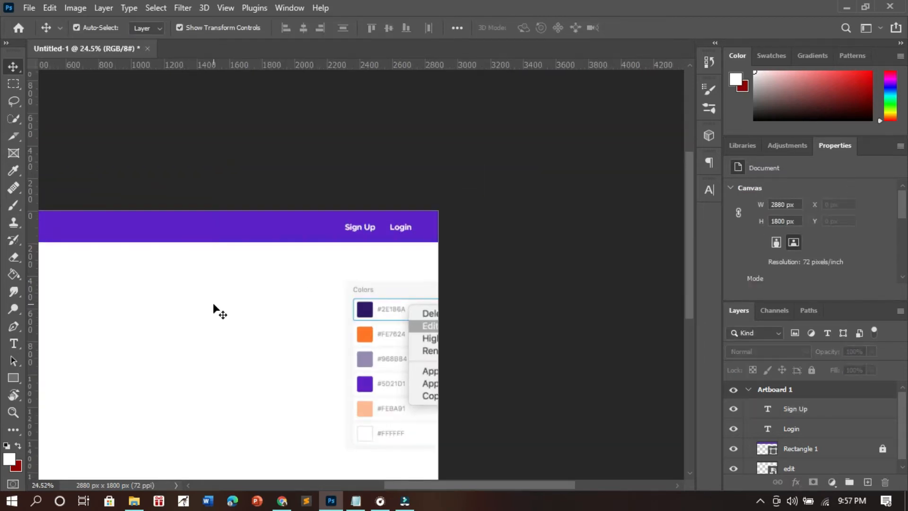
{"action": "scroll", "coordinate": [225, 298], "scroll_direction": "left", "scroll_amount": 4}
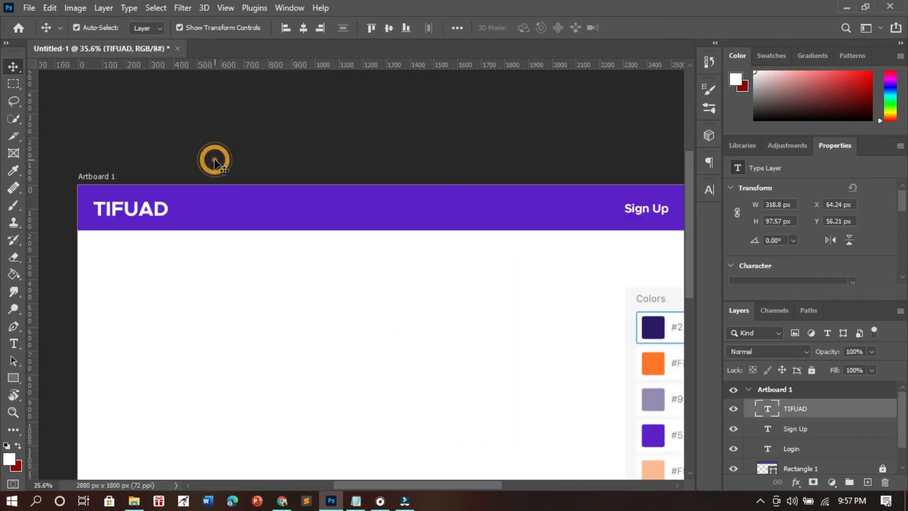
{"action": "left_click", "coordinate": [328, 296]}
{"action": "scroll", "coordinate": [328, 296], "scroll_direction": "down", "scroll_amount": 3}
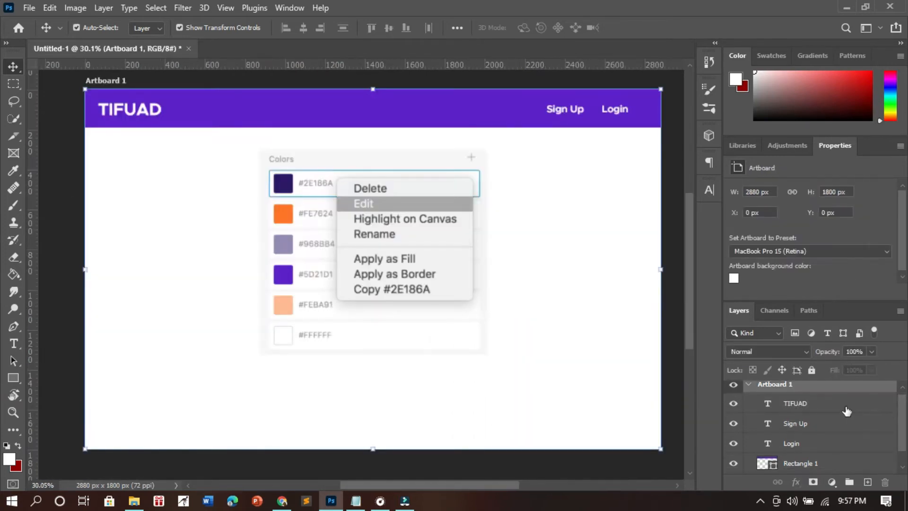
{"action": "left_click", "coordinate": [838, 404]}
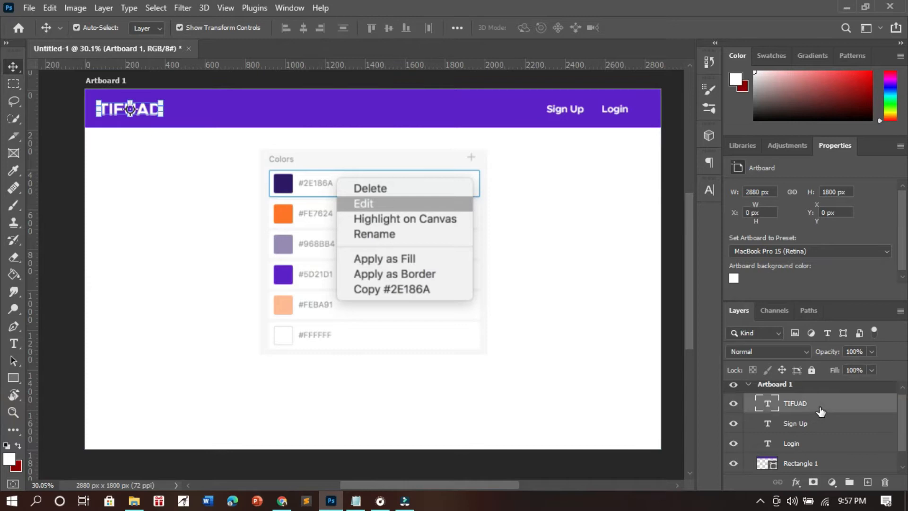
{"action": "left_click", "coordinate": [848, 468], "text": "shift"}
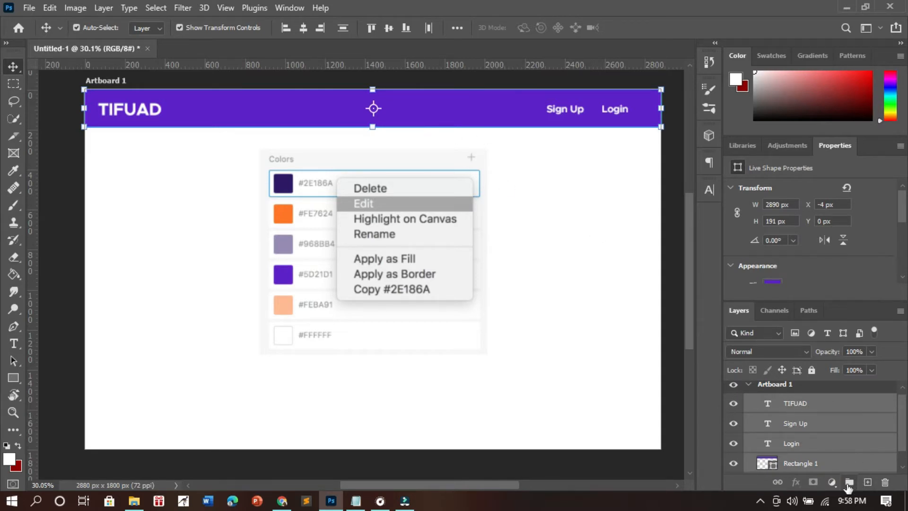
{"action": "left_click", "coordinate": [850, 483]}
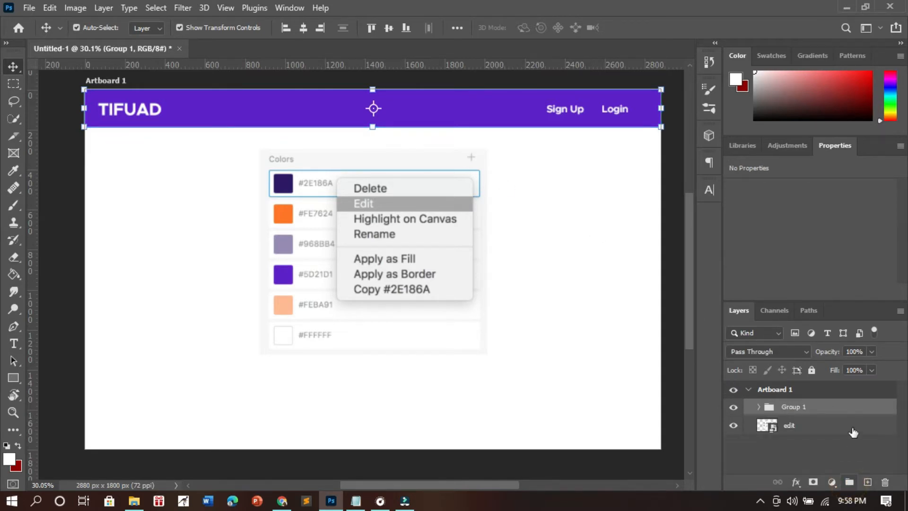
- Rename the new layer group to "Navbar"
{"action": "double_click", "coordinate": [794, 406]}
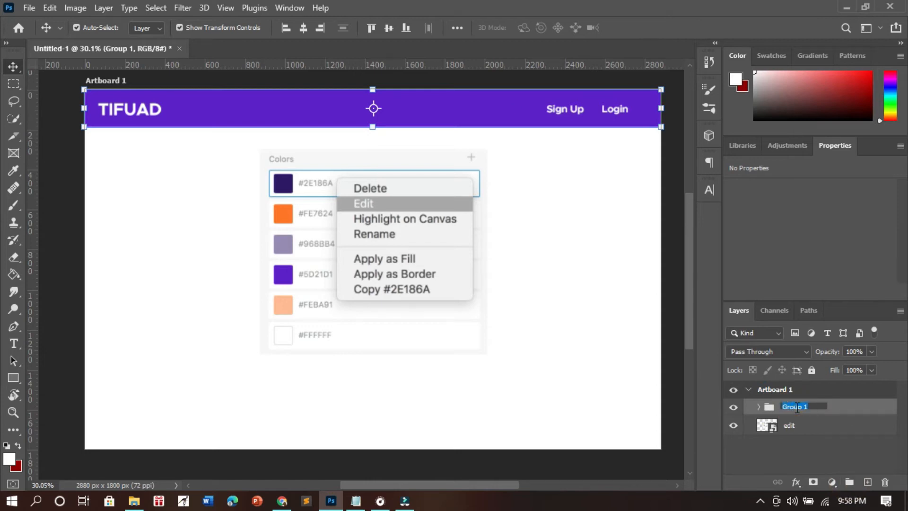
{"action": "type", "text": "navbar"}
{"action": "key", "text": "Return"}
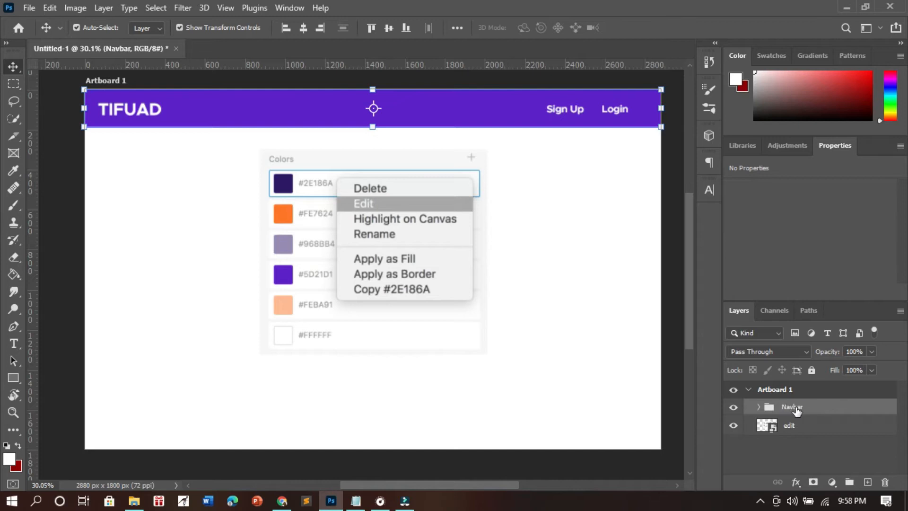
{"action": "left_click", "coordinate": [585, 367]}
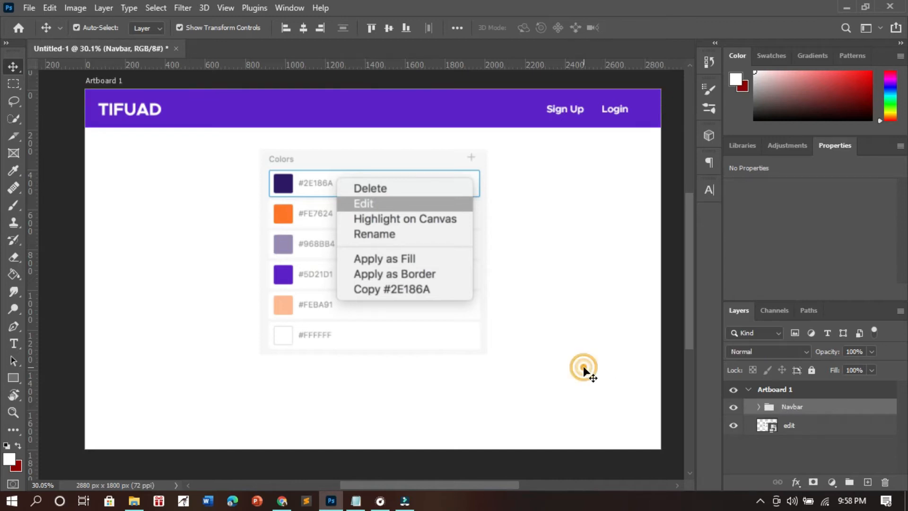
- Lock the Navbar group and move the color palette image to about X 1656 px, Y 70 px
{"action": "left_click", "coordinate": [858, 409]}
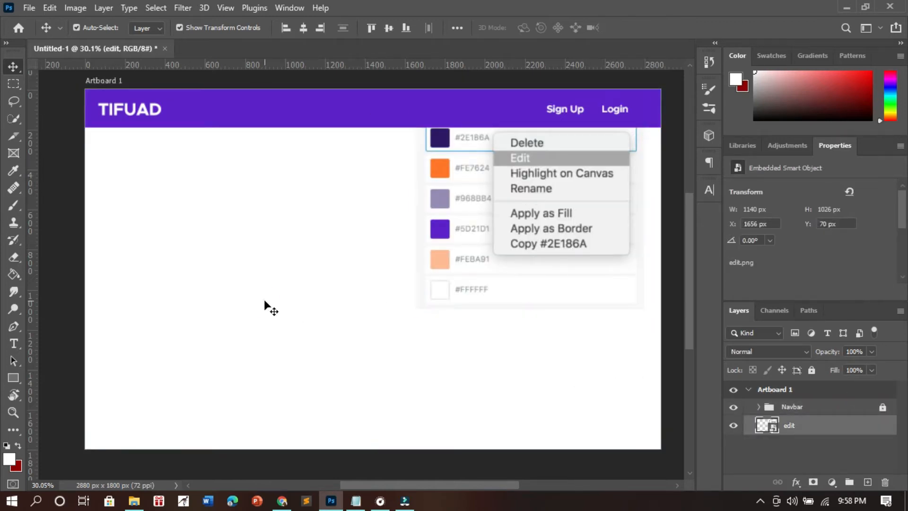
{"action": "left_click", "coordinate": [425, 332]}
{"action": "left_click", "coordinate": [537, 248]}
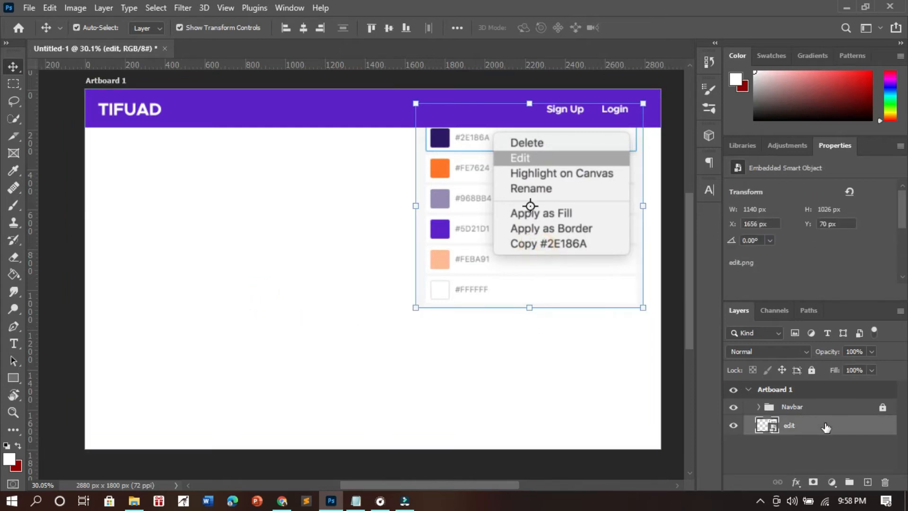
- Draw a footer rectangle about 2884 × 181 px along the artboard's lower edge, filled with the palette's #2E186A
{"action": "left_click", "coordinate": [868, 482]}
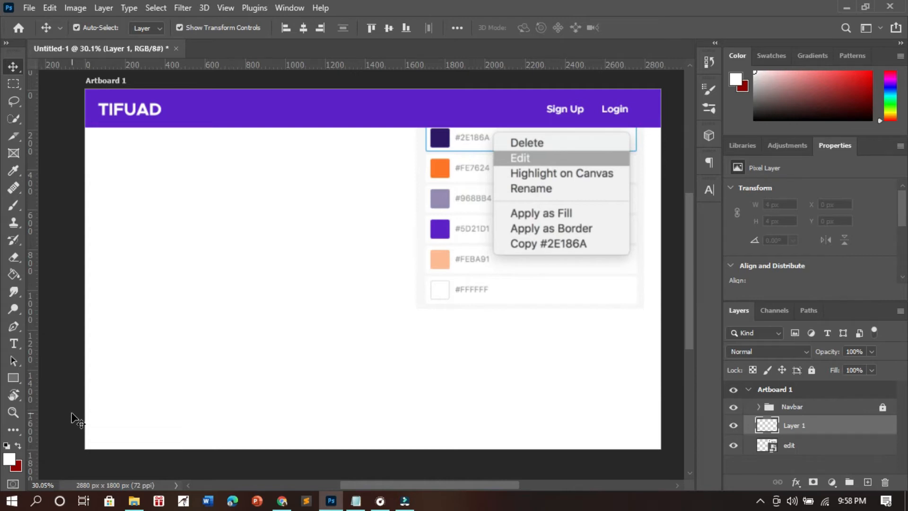
{"action": "left_click", "coordinate": [11, 377]}
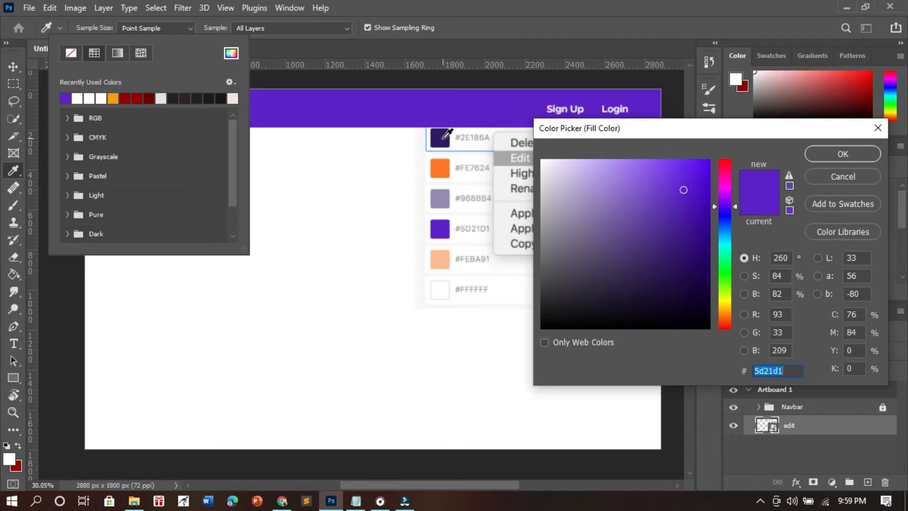
{"action": "left_click", "coordinate": [444, 139]}
{"action": "left_click", "coordinate": [842, 154]}
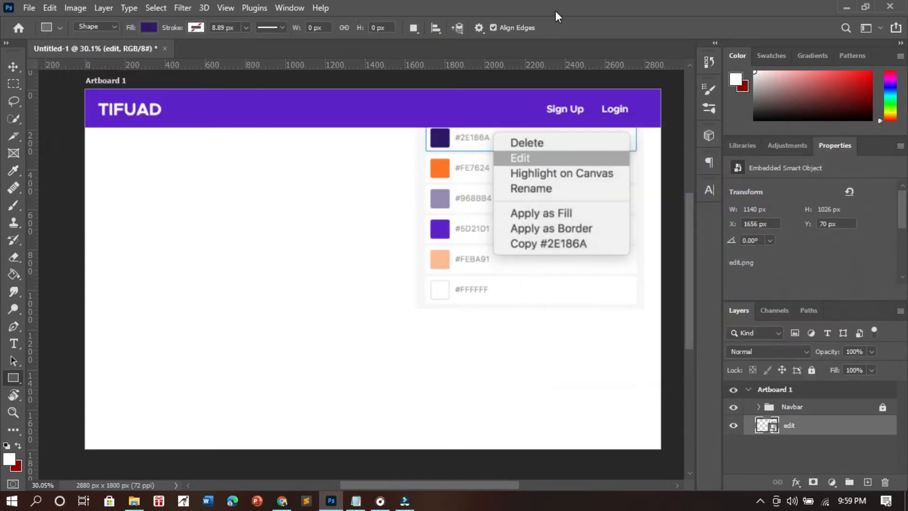
{"action": "left_click_drag", "start_coordinate": [85, 413], "coordinate": [662, 450]}
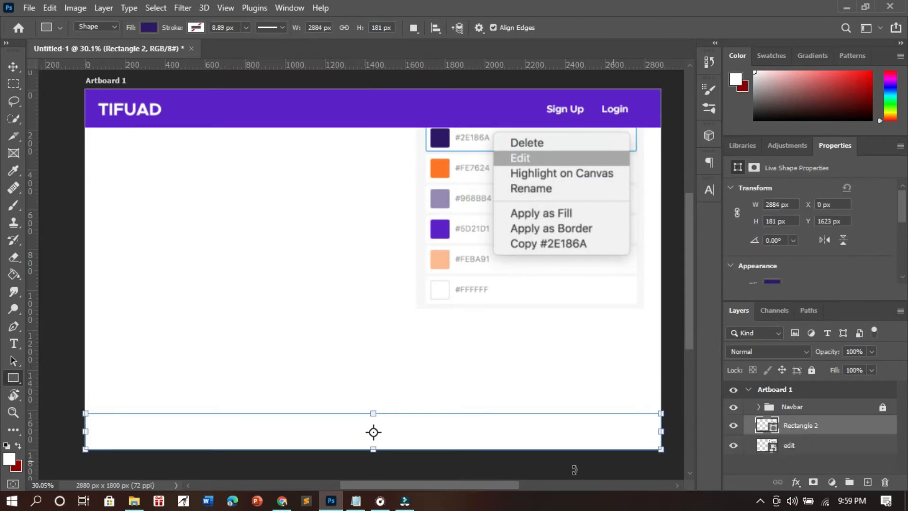
- Add the text "praktikum@copyright2021" over the dark footer bar
{"action": "left_click", "coordinate": [300, 389]}
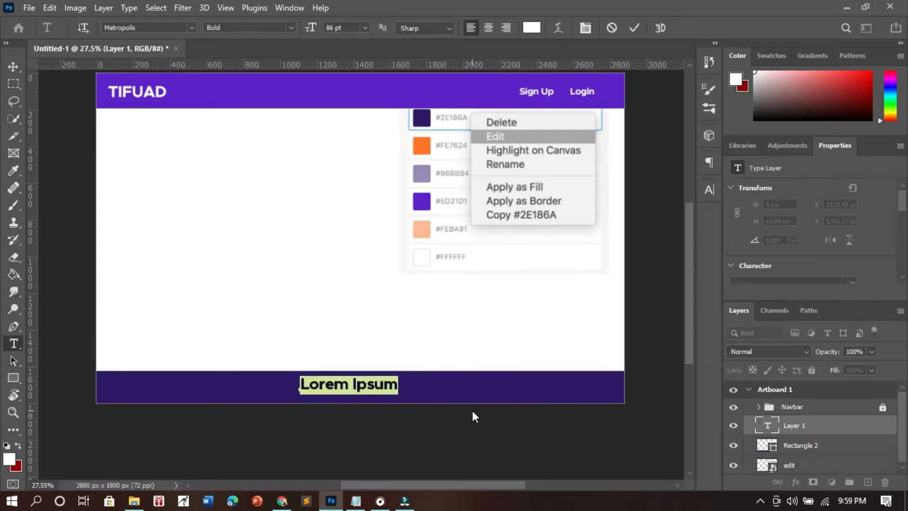
{"action": "type", "text": "copyright"}
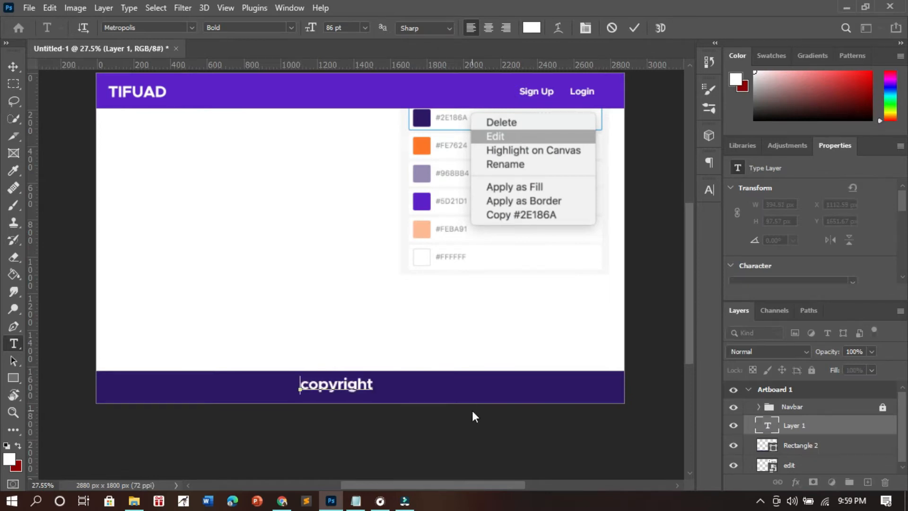
{"action": "type", "text": "@"}
{"action": "key", "text": "End"}
{"action": "type", "text": "2020"}
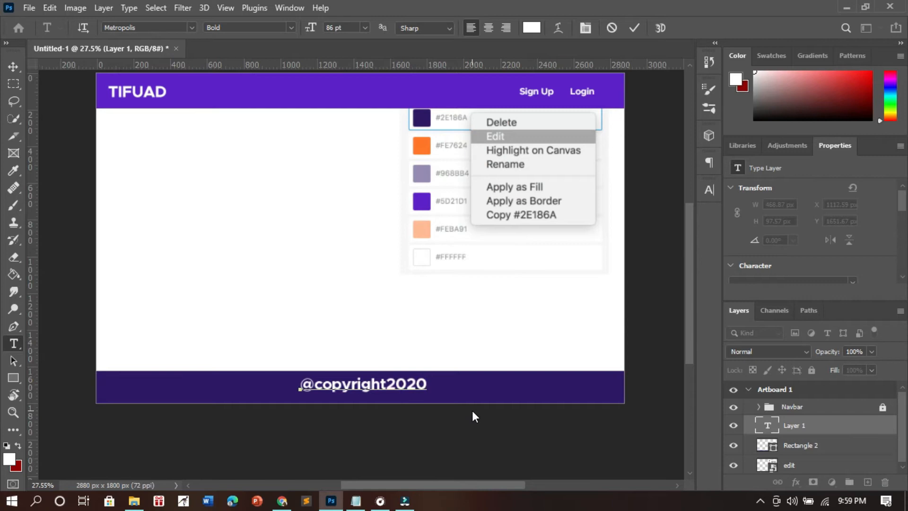
{"action": "type", "text": "praktikum"}
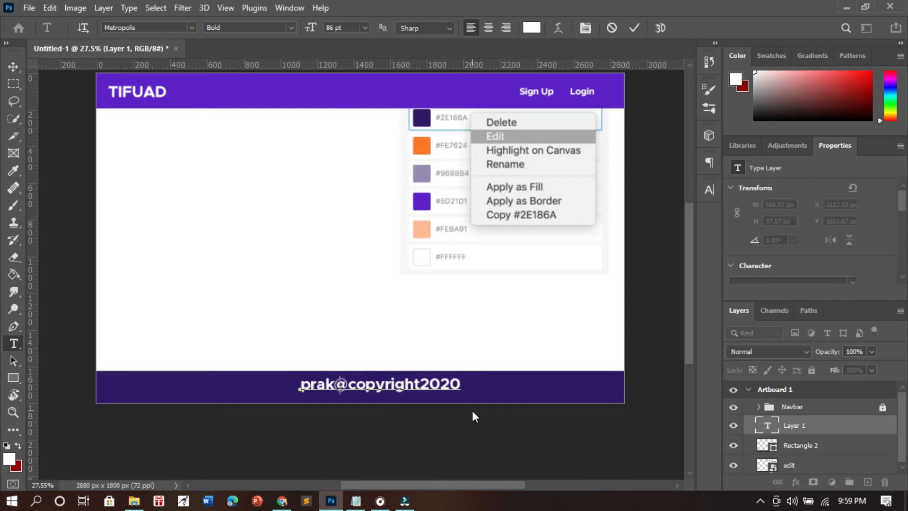
{"action": "key", "text": "End"}
{"action": "key", "text": "BackSpace"}
{"action": "type", "text": "1"}
- Set the footer text's font size to 40 pt
{"action": "key", "text": "ctrl+a"}
{"action": "left_click", "coordinate": [460, 387]}
{"action": "key", "text": "ctrl+a"}
{"action": "left_click_drag", "start_coordinate": [313, 31], "coordinate": [308, 30]}
{"action": "left_click", "coordinate": [637, 31]}
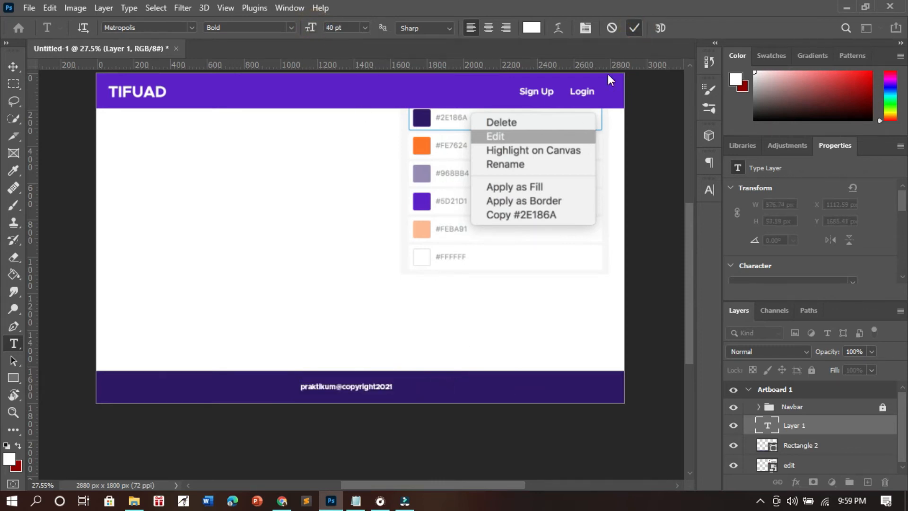
- Align the footer text and Rectangle 2 on their horizontal centers
{"action": "left_click", "coordinate": [815, 443]}
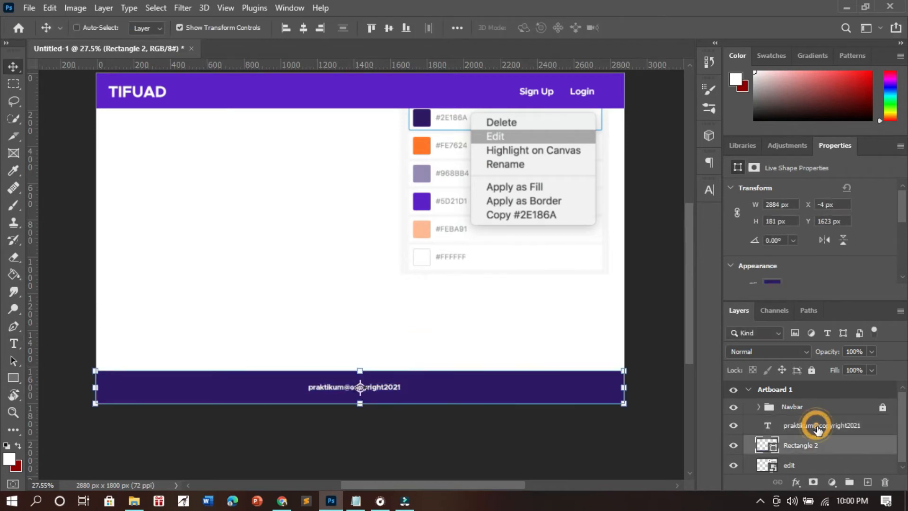
{"action": "left_click", "coordinate": [817, 427], "text": "ctrl"}
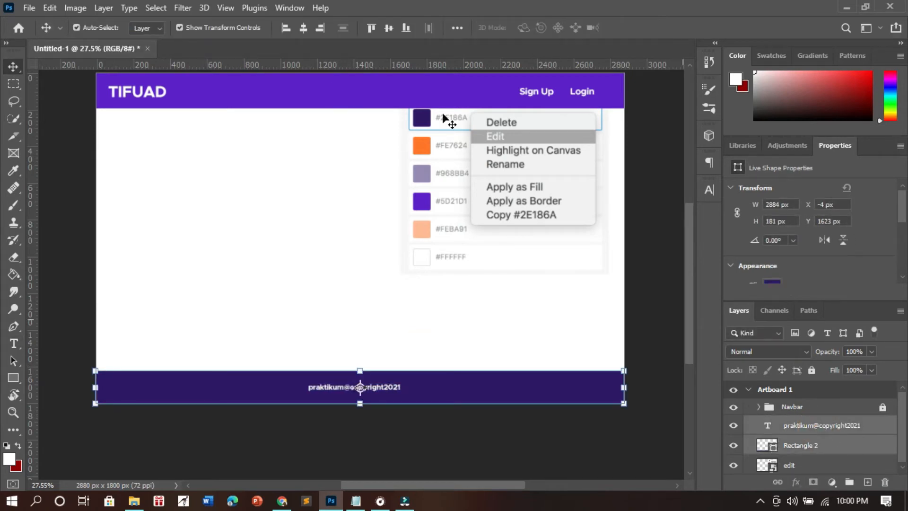
{"action": "left_click", "coordinate": [303, 28]}
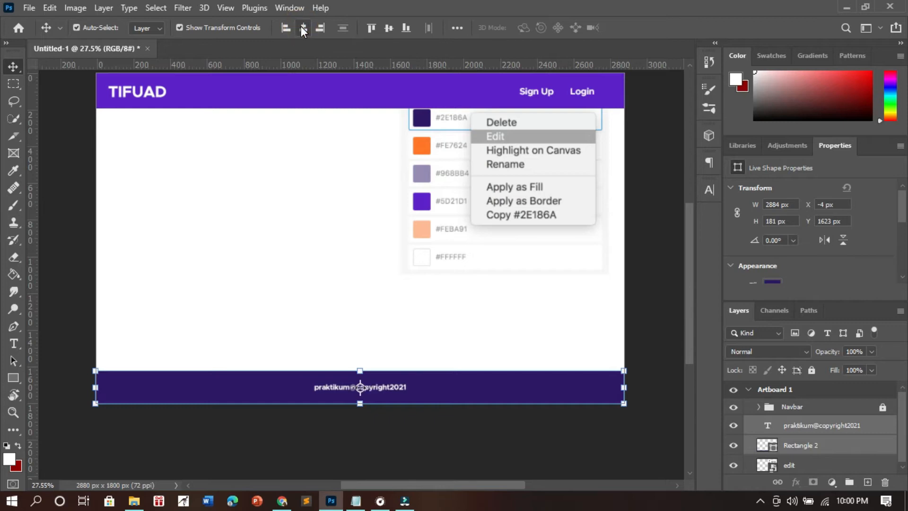
{"action": "left_click", "coordinate": [452, 310]}
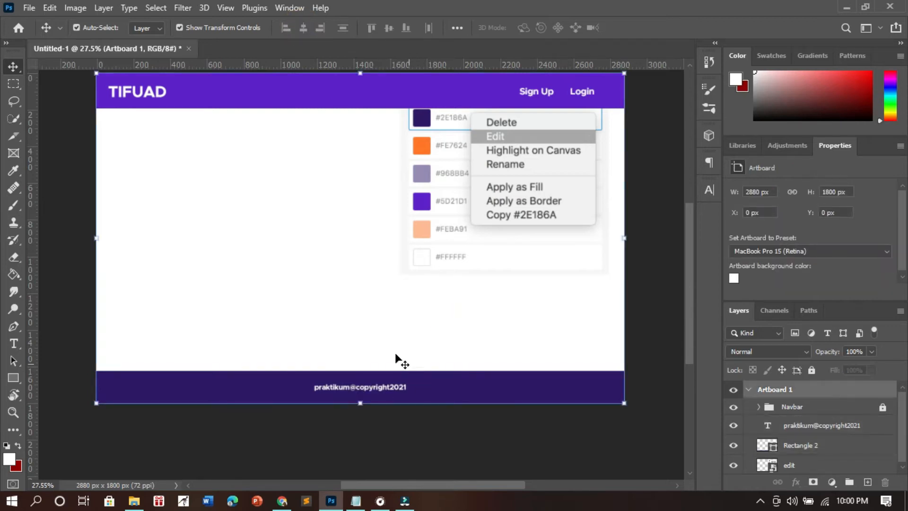
- Start a new guide layout for the selected artboard with both columns and rows enabled
{"action": "scroll", "coordinate": [320, 311], "scroll_direction": "down", "scroll_amount": 2}
{"action": "scroll", "coordinate": [320, 311], "scroll_direction": "up", "scroll_amount": 1}
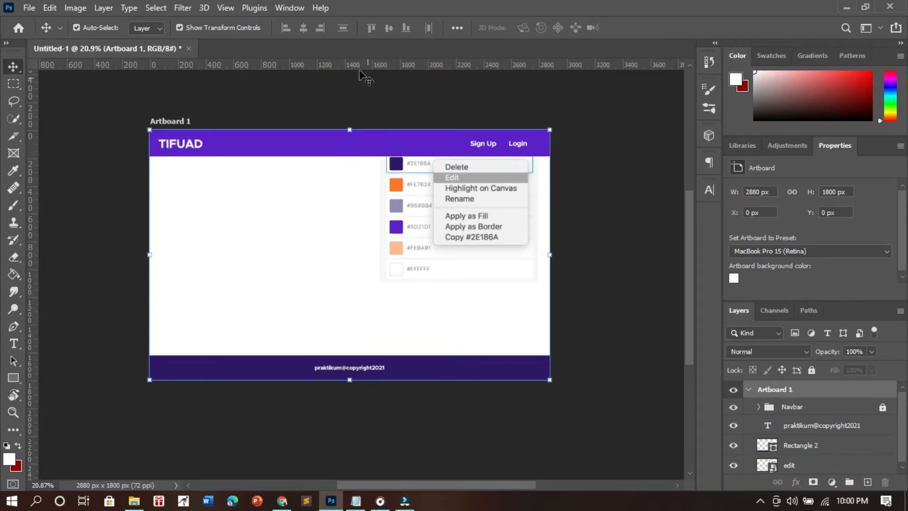
{"action": "left_click", "coordinate": [225, 8]}
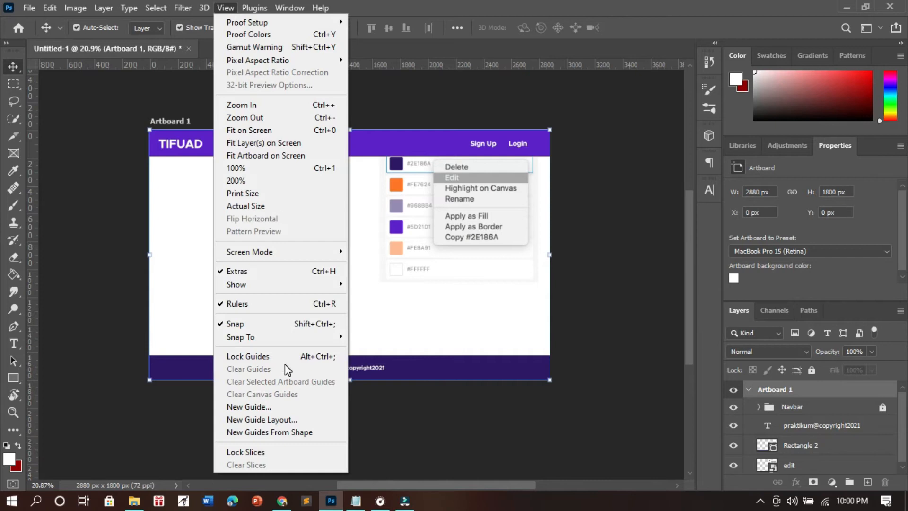
{"action": "left_click", "coordinate": [273, 420]}
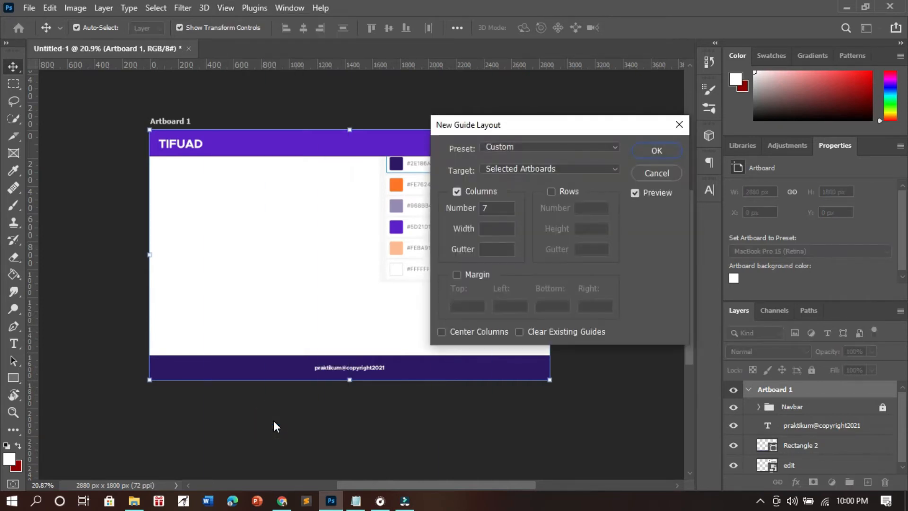
{"action": "left_click", "coordinate": [490, 206]}
{"action": "left_click", "coordinate": [551, 191]}
{"action": "double_click", "coordinate": [498, 207]}
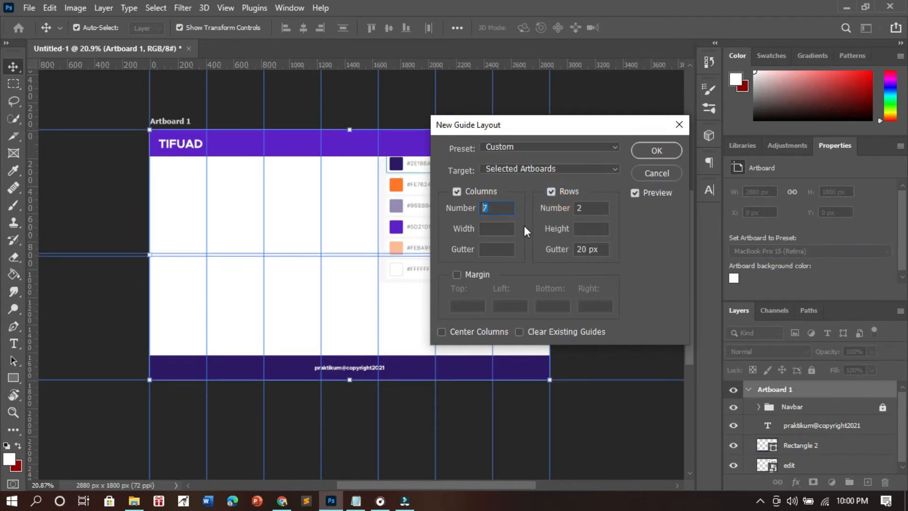
- Clear the row gutter, set the number of columns to 2, and create the artboard guides
{"action": "double_click", "coordinate": [596, 249]}
{"action": "key", "text": "BackSpace"}
{"action": "left_click", "coordinate": [497, 207]}
{"action": "key", "text": "BackSpace"}
{"action": "type", "text": "2"}
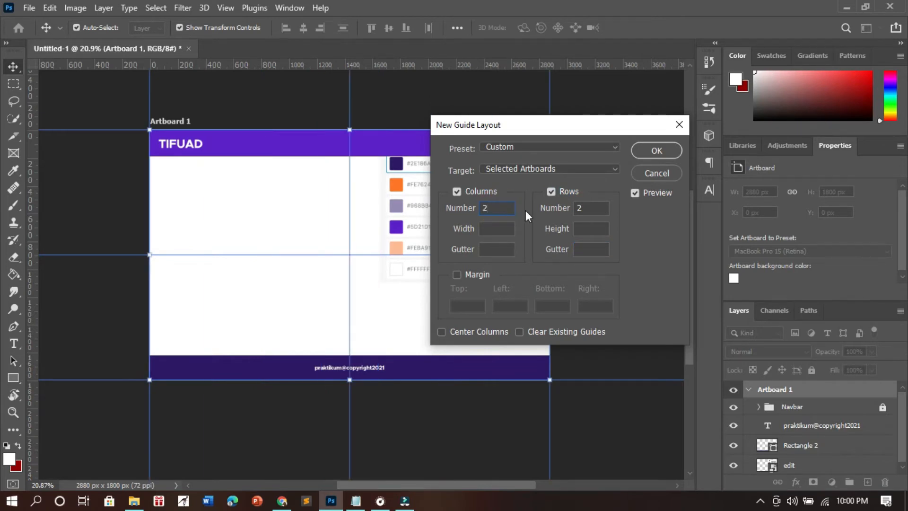
{"action": "left_click", "coordinate": [648, 152]}
{"action": "left_click", "coordinate": [628, 189]}
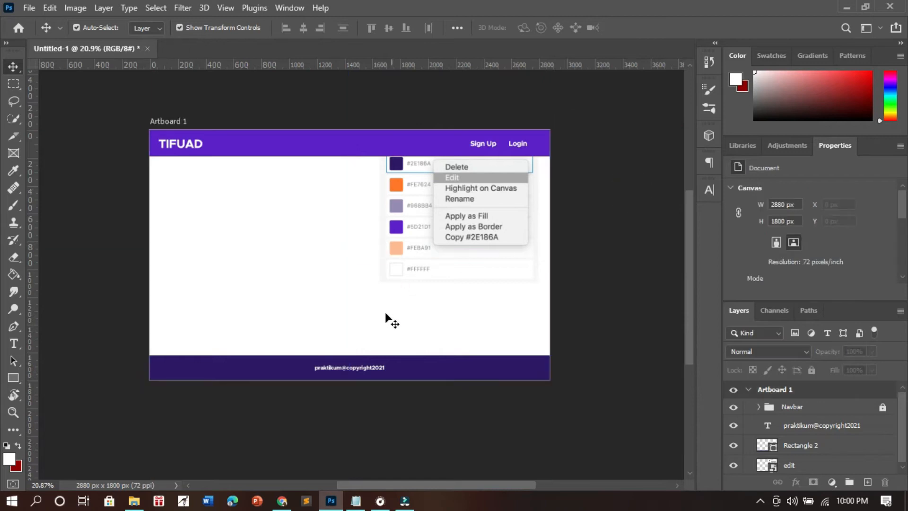
- Create a guide layout for the whole canvas with 2 columns and 2 rows
{"action": "left_click", "coordinate": [218, 9]}
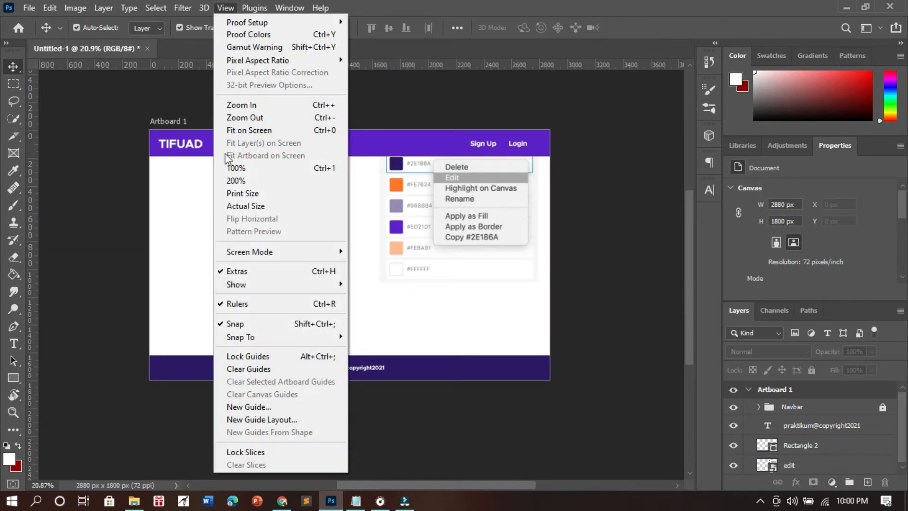
{"action": "left_click", "coordinate": [269, 418]}
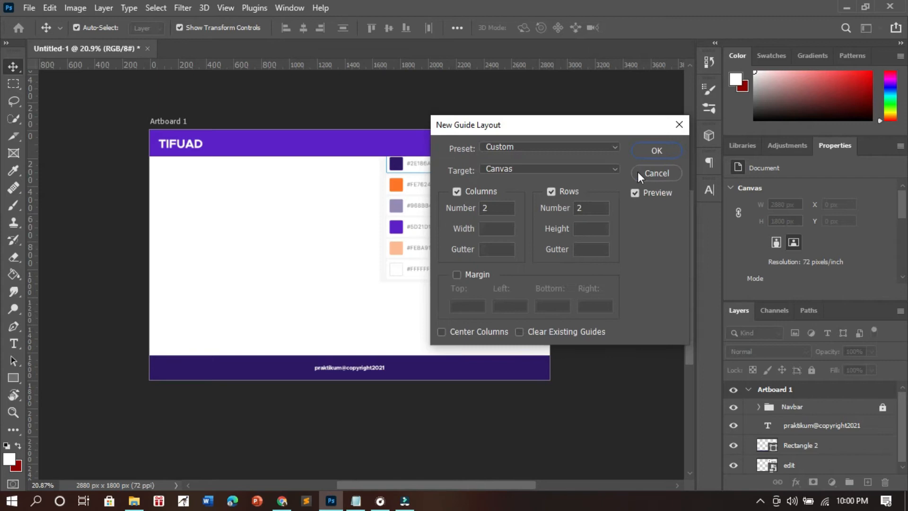
{"action": "left_click", "coordinate": [664, 152]}
{"action": "left_click", "coordinate": [619, 197]}
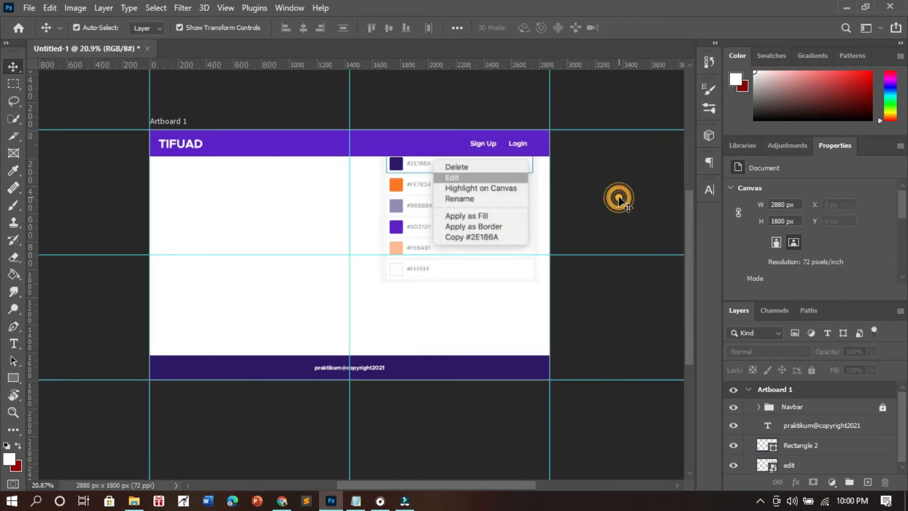
- Move the color palette image partly past the artboard's right edge, to about X 2217 px, Y 354 px
{"action": "scroll", "coordinate": [374, 366], "scroll_direction": "up", "scroll_amount": 3}
{"action": "scroll", "coordinate": [372, 365], "scroll_direction": "down", "scroll_amount": 1}
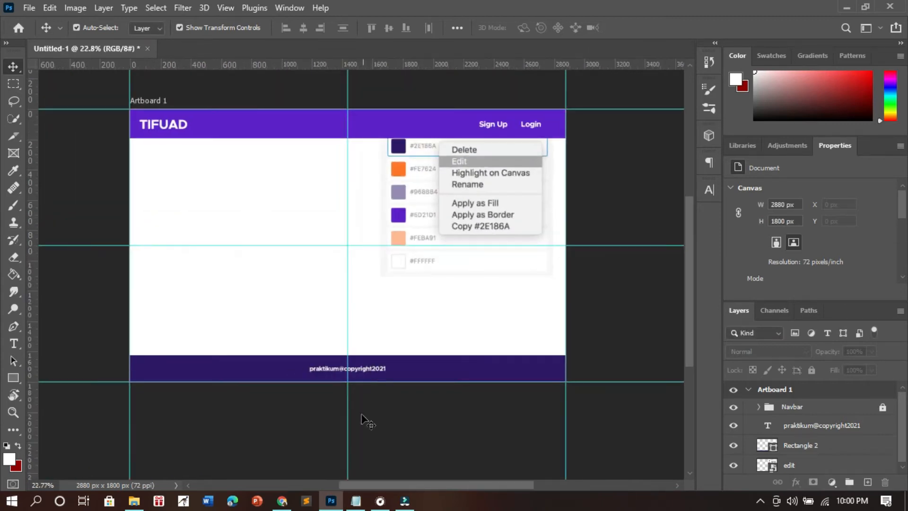
{"action": "scroll", "coordinate": [395, 352], "scroll_direction": "up", "scroll_amount": 1}
{"action": "left_click", "coordinate": [427, 315]}
{"action": "left_click_drag", "start_coordinate": [494, 185], "coordinate": [576, 228]}
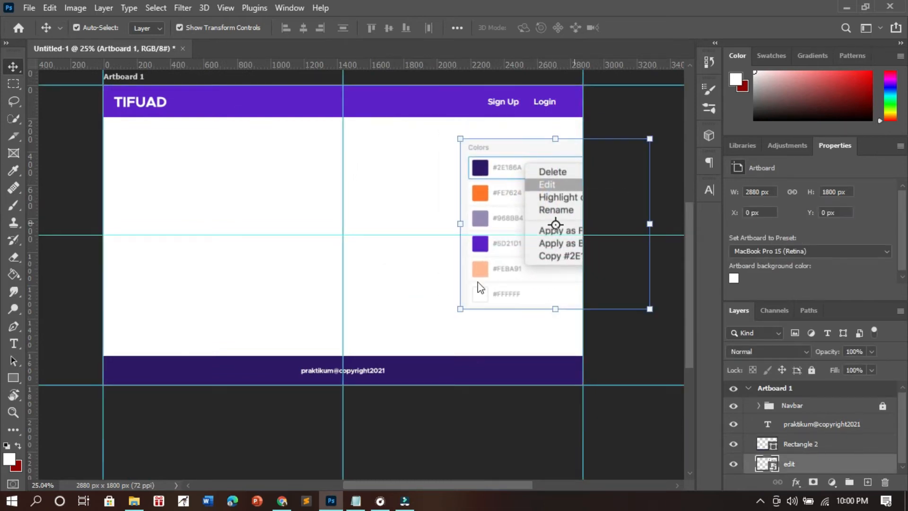
{"action": "left_click", "coordinate": [381, 317]}
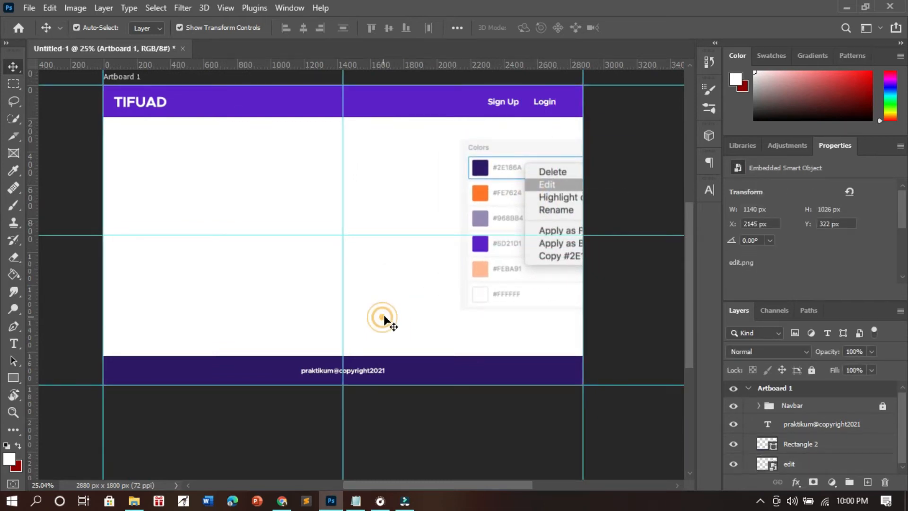
{"action": "left_click", "coordinate": [382, 371]}
{"action": "left_click_drag", "start_coordinate": [492, 265], "coordinate": [511, 276]}
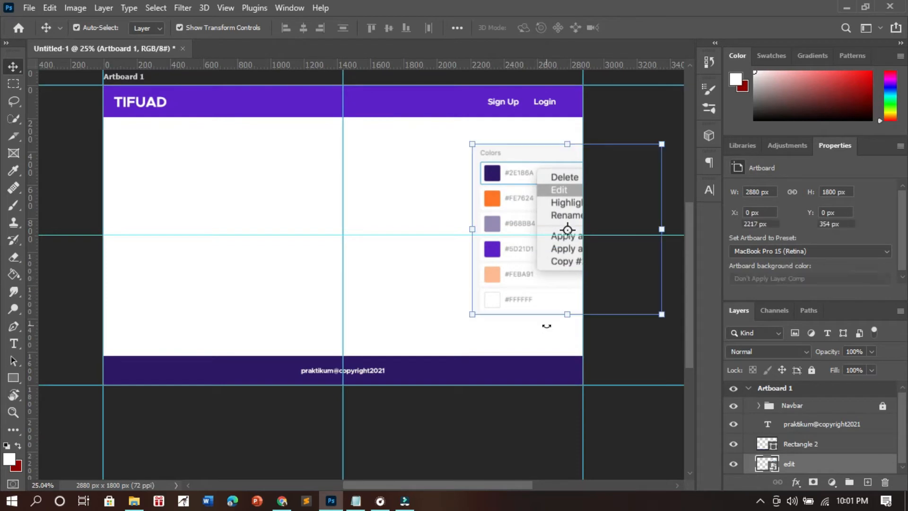
- Group the praktikum@copyright2021 text layer with Rectangle 2
{"action": "left_click", "coordinate": [504, 423]}
{"action": "left_click_drag", "start_coordinate": [262, 319], "coordinate": [401, 421]}
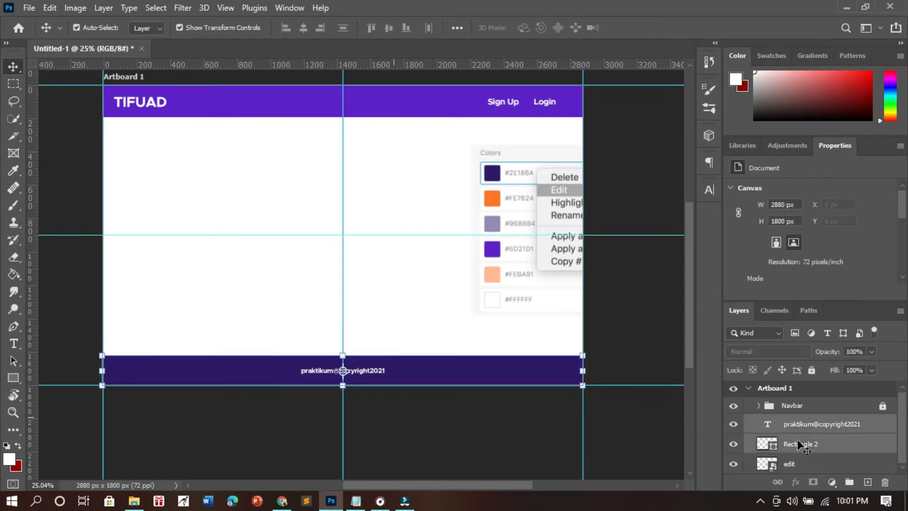
{"action": "left_click", "coordinate": [850, 483]}
- Rename the new layer group to "Footer" and lock it
{"action": "double_click", "coordinate": [797, 425]}
{"action": "type", "text": "Footer"}
{"action": "key", "text": "Return"}
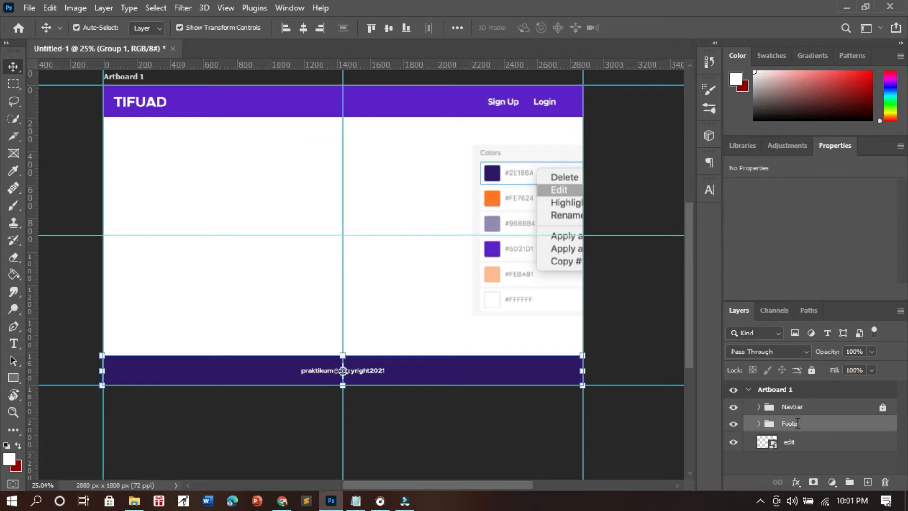
{"action": "left_click", "coordinate": [810, 370]}
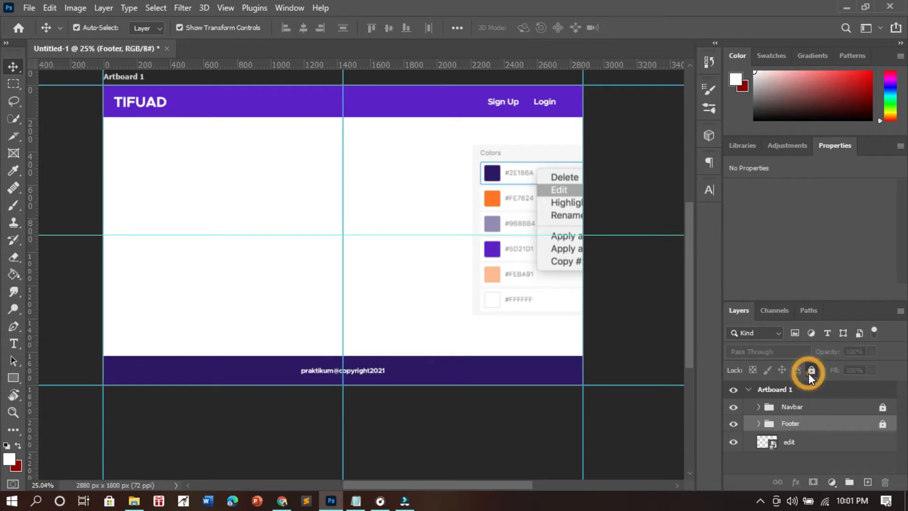
- Move the color palette image back inside the artboard to about X 1438 px, Y 318 px
{"action": "left_click", "coordinate": [497, 310]}
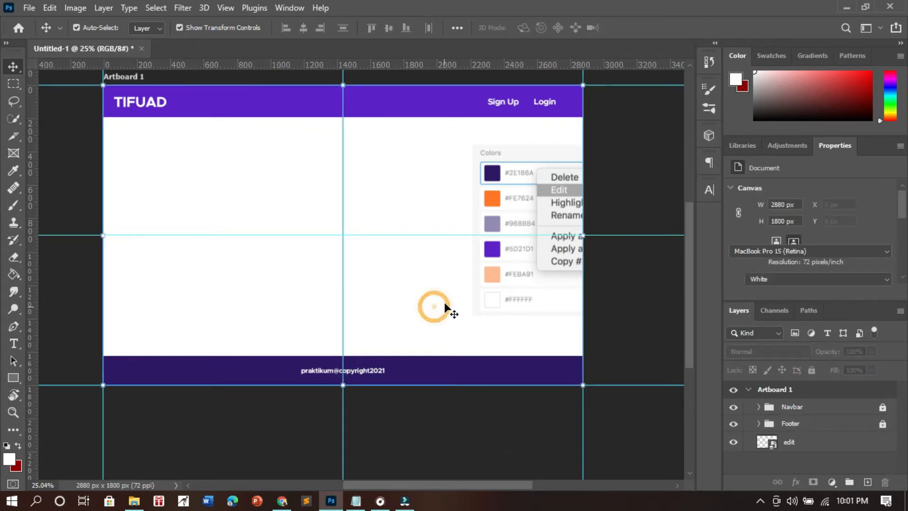
{"action": "left_click_drag", "start_coordinate": [502, 273], "coordinate": [370, 268]}
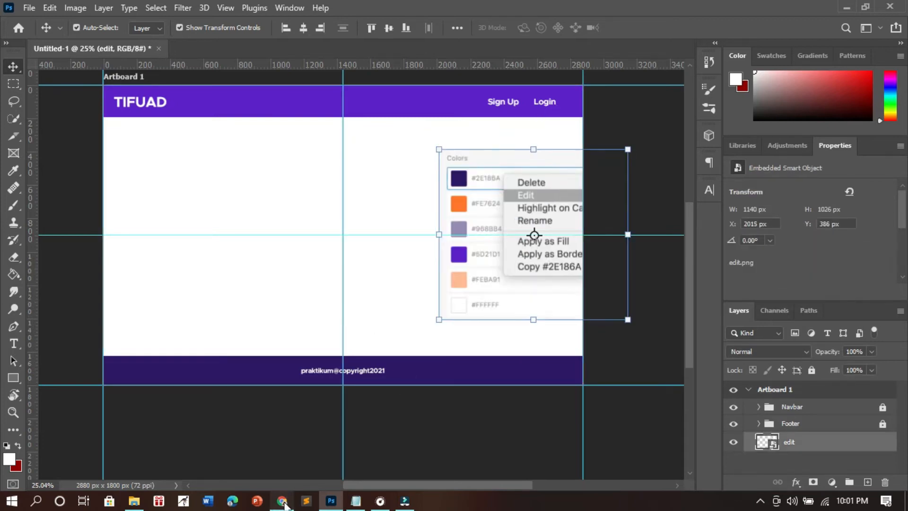
- Switch to Chrome and examine the form fields and image area in the hand-drawn layout sketch
{"action": "left_click", "coordinate": [283, 501]}
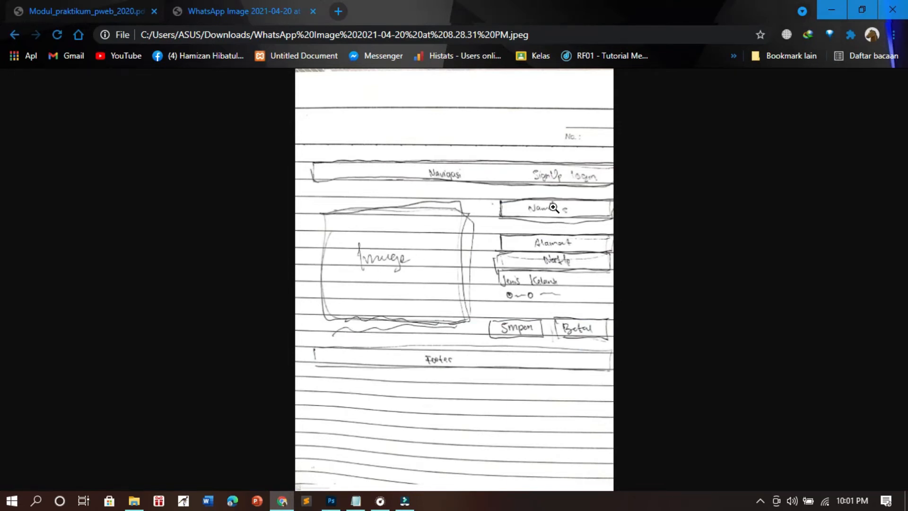
{"action": "left_click", "coordinate": [576, 213]}
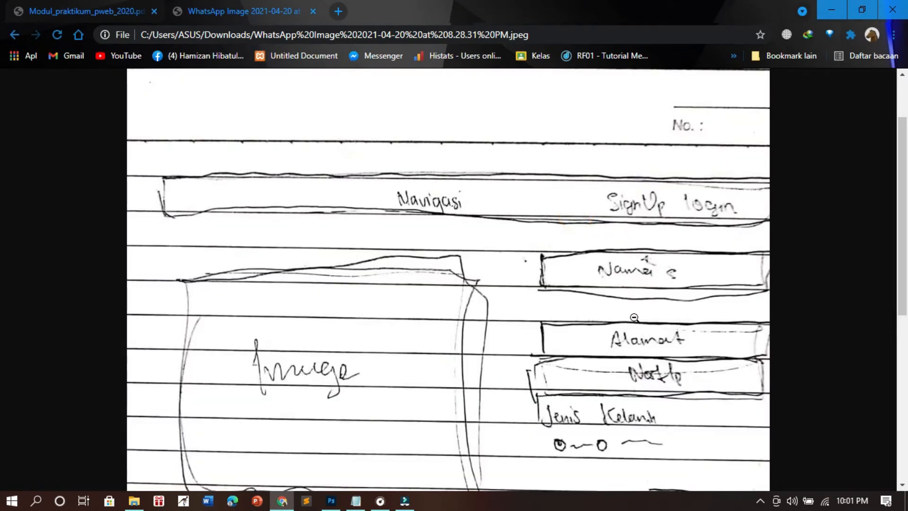
{"action": "scroll", "coordinate": [640, 327], "scroll_direction": "down", "scroll_amount": 3}
{"action": "left_click", "coordinate": [620, 254]}
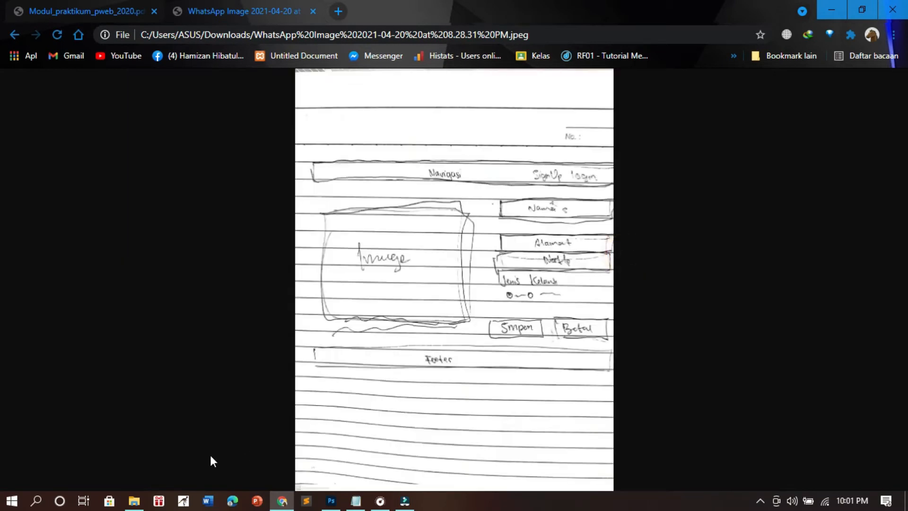
- Place the developer-solid_II image from the Senin 13.30 folder in the artboard's left half, scaled to about 70%
{"action": "left_click", "coordinate": [135, 505]}
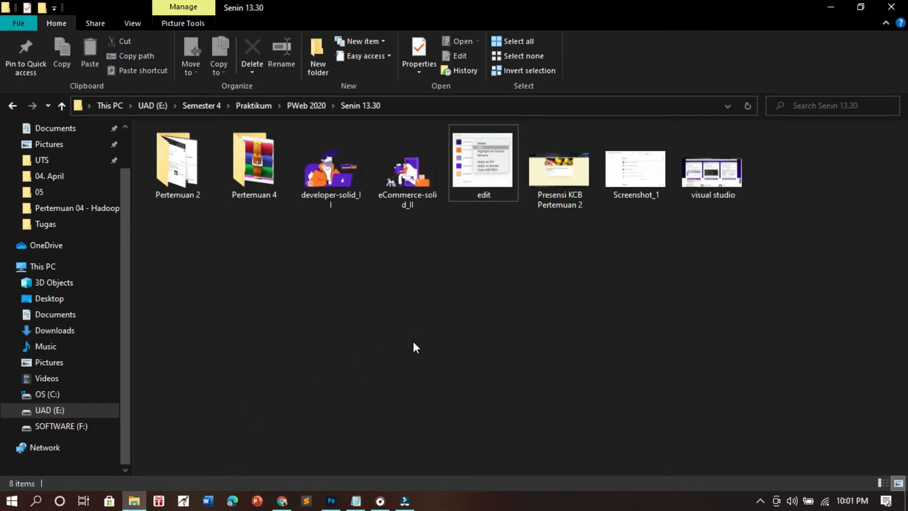
{"action": "double_click", "coordinate": [337, 163]}
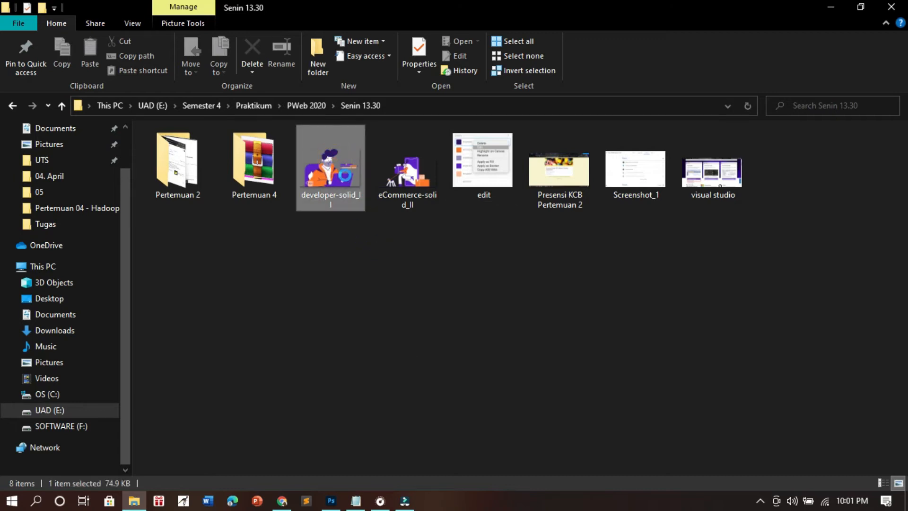
{"action": "left_click_drag", "start_coordinate": [338, 166], "coordinate": [217, 238]}
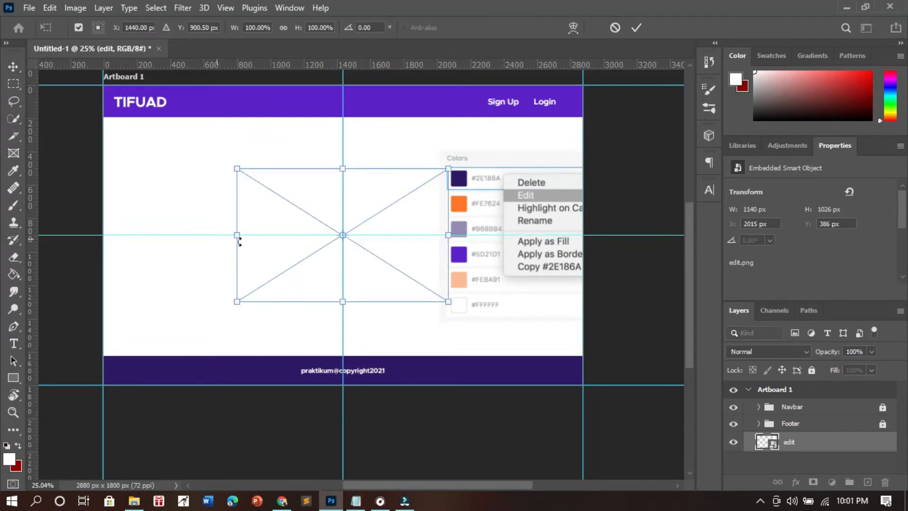
{"action": "left_click_drag", "start_coordinate": [388, 280], "coordinate": [271, 279]}
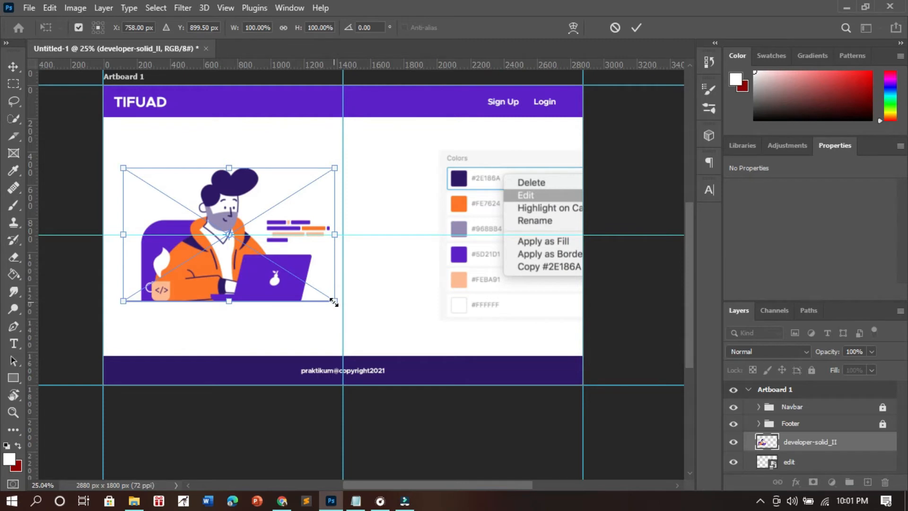
{"action": "left_click_drag", "start_coordinate": [333, 302], "coordinate": [301, 283]}
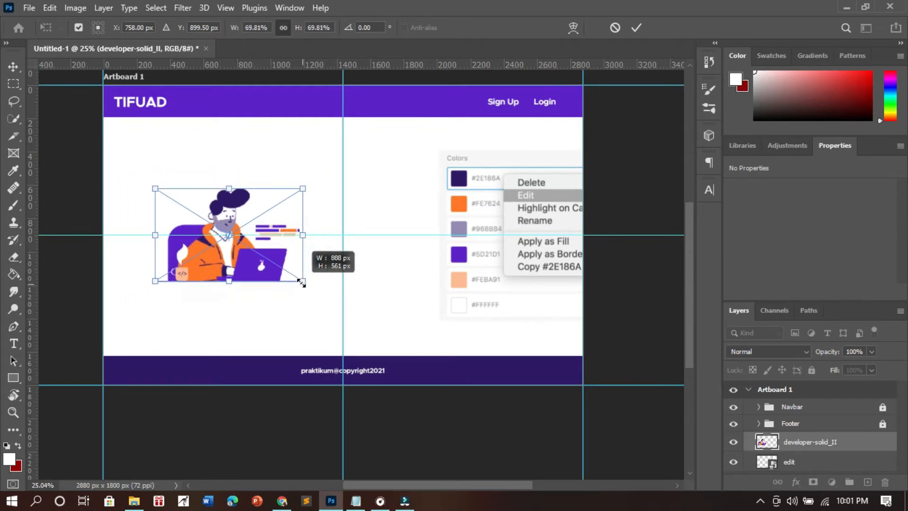
{"action": "left_click", "coordinate": [388, 287]}
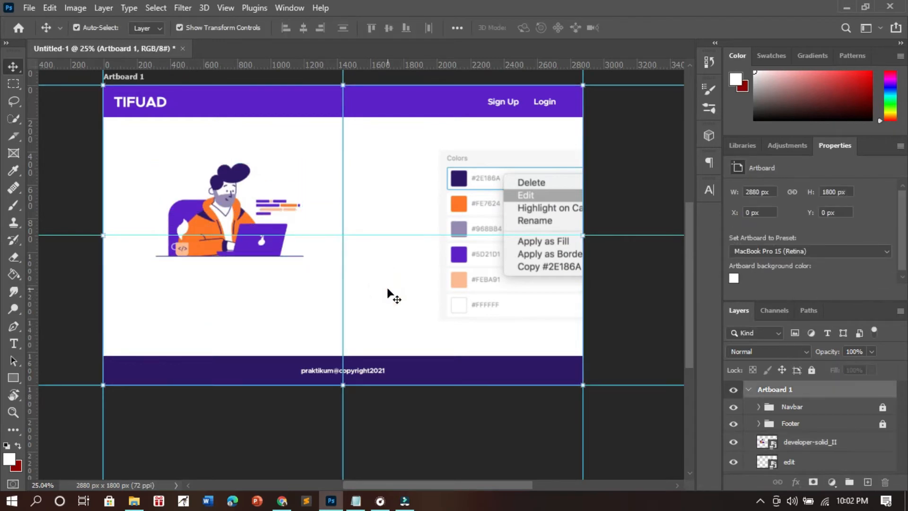
- Add a centered 80 pt "Formulir Data Diri" heading in color #191616 on a new layer below the illustration
{"action": "left_click", "coordinate": [277, 256]}
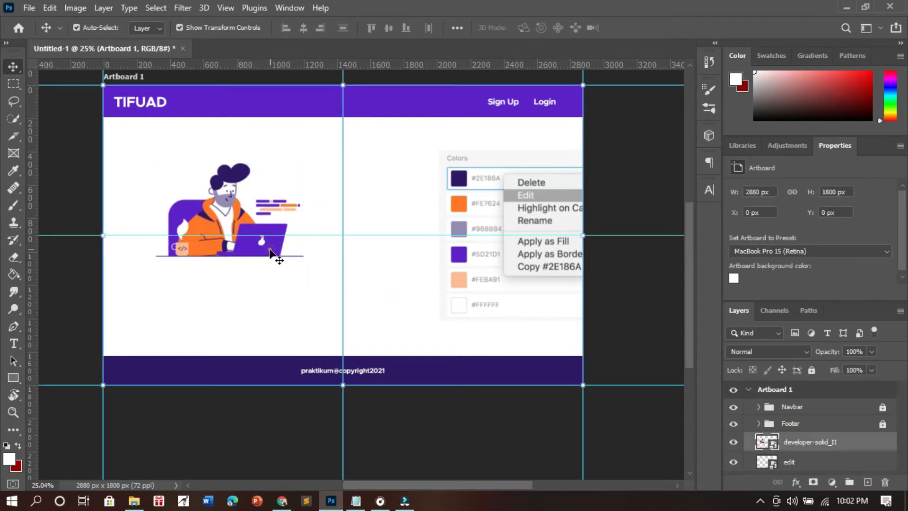
{"action": "left_click", "coordinate": [867, 482]}
{"action": "key", "text": "t"}
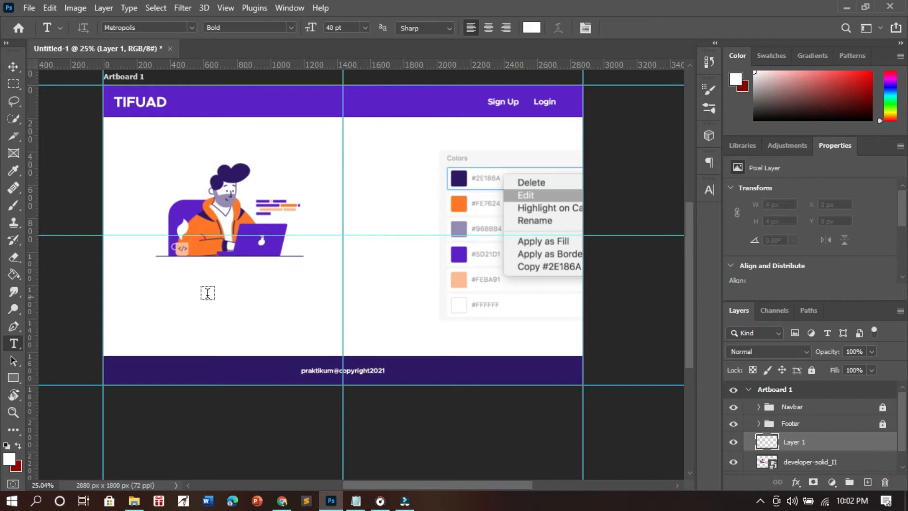
{"action": "left_click", "coordinate": [531, 28]}
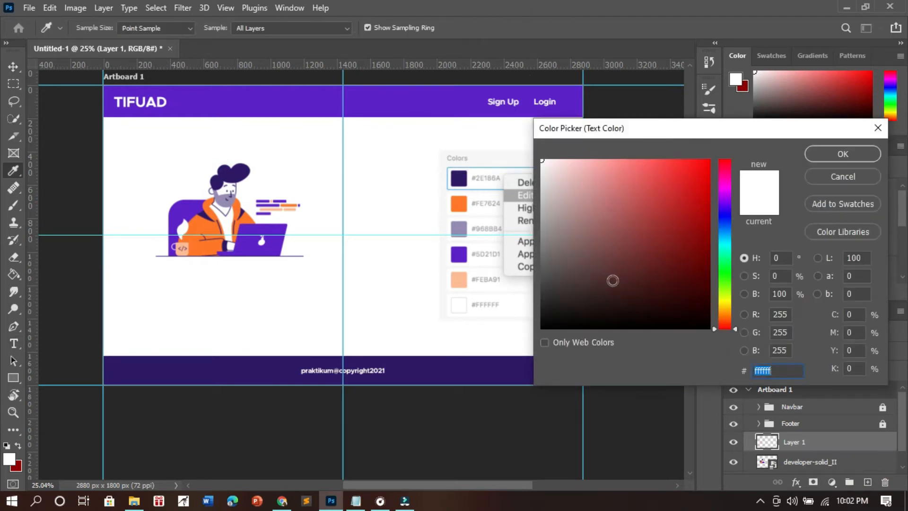
{"action": "left_click", "coordinate": [560, 312]}
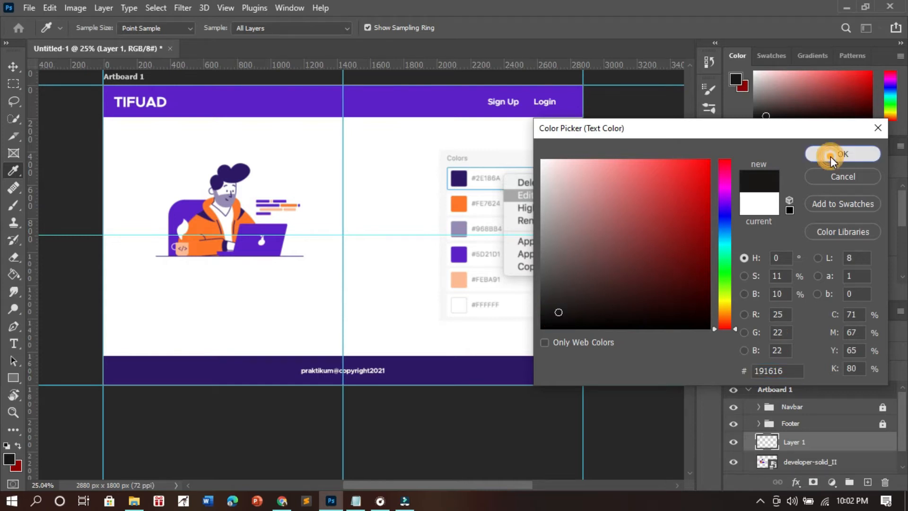
{"action": "left_click", "coordinate": [837, 153]}
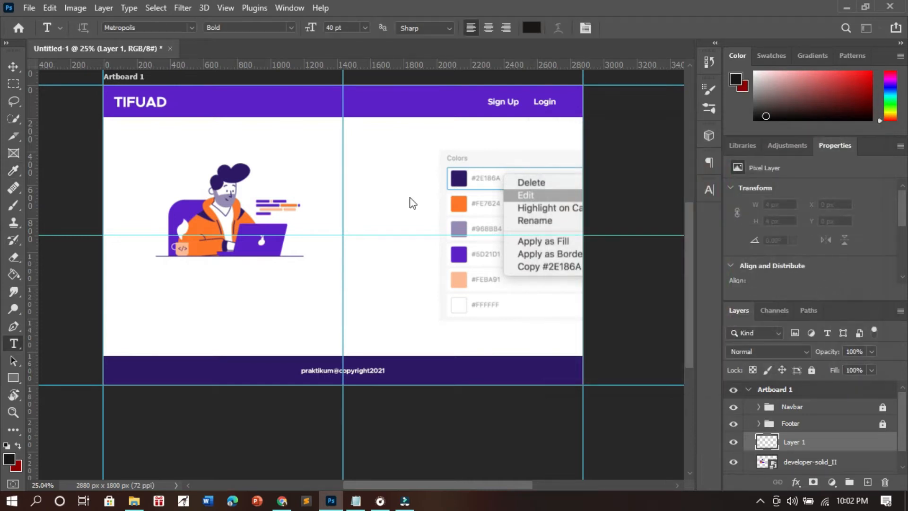
{"action": "left_click", "coordinate": [162, 290]}
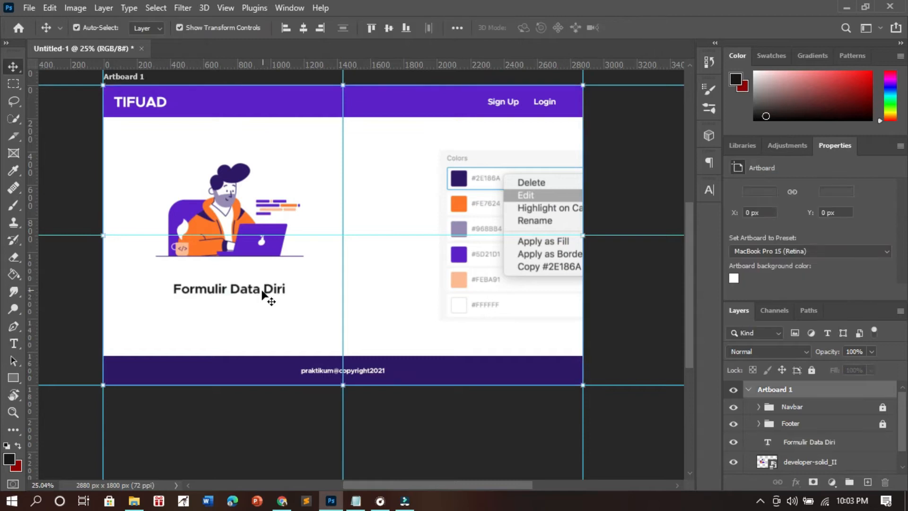
{"action": "left_click", "coordinate": [264, 290]}
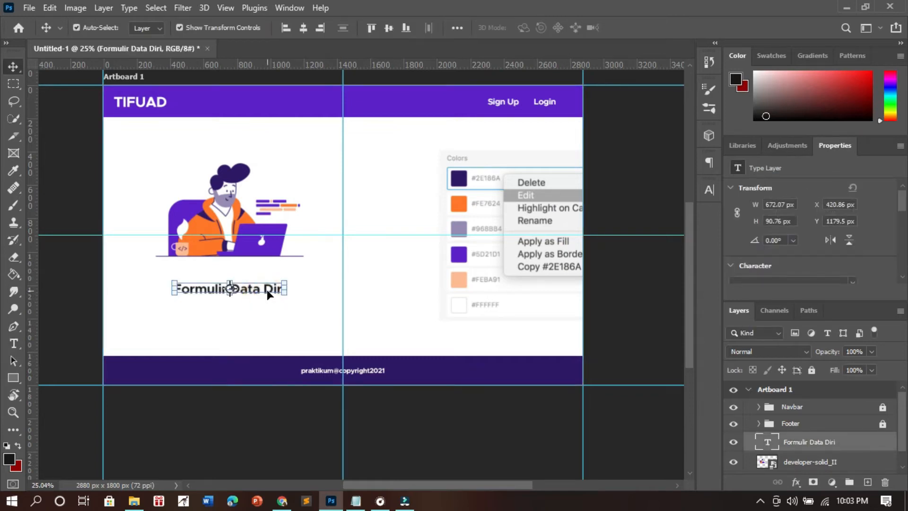
- Duplicate the heading below at 40 pt, reading "Isikan data diri anda dengan lengkap pada form berikut, data yang sudah di isi akan di simpan kedalam sistem kami."
{"action": "left_click_drag", "start_coordinate": [267, 290], "coordinate": [268, 303]}
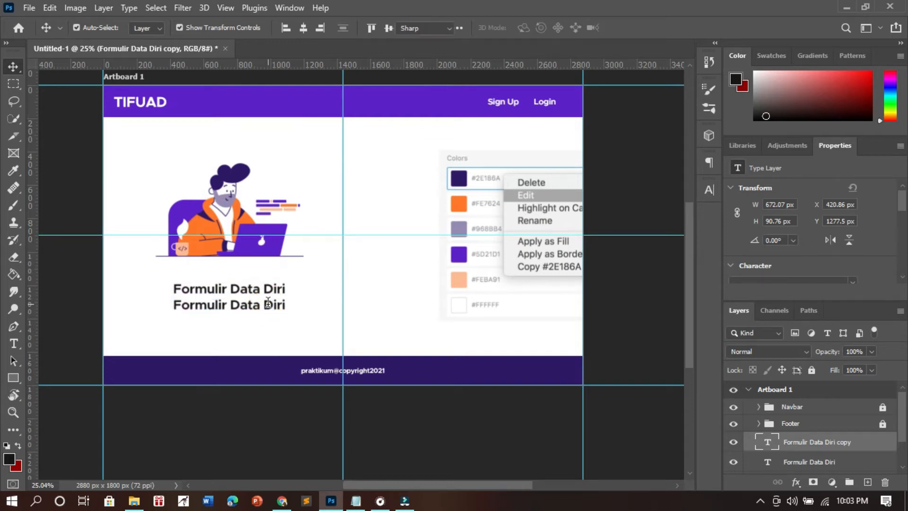
{"action": "double_click", "coordinate": [268, 302]}
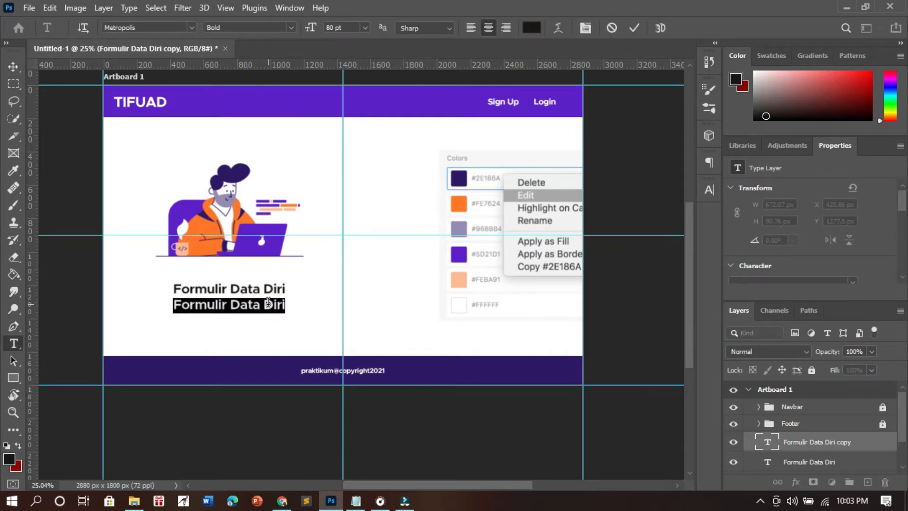
{"action": "double_click", "coordinate": [334, 28]}
{"action": "type", "text": "4"}
{"action": "key", "text": "Return"}
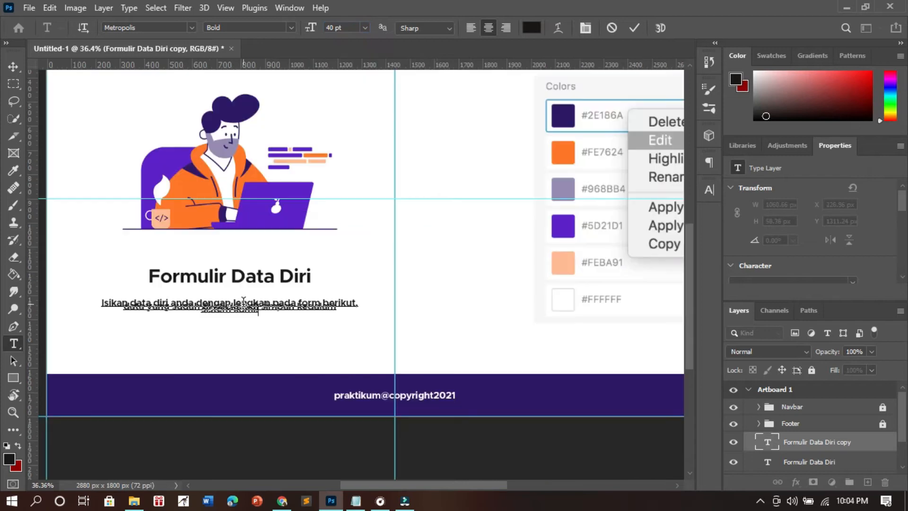
- Set the whole description text's leading to 36 pt and apply faux italic
{"action": "left_click", "coordinate": [239, 306]}
{"action": "key", "text": "ctrl+a"}
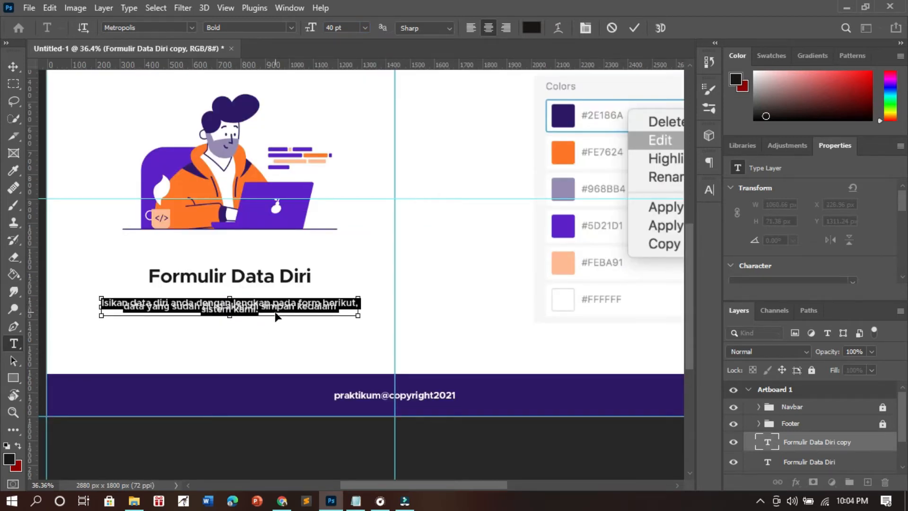
{"action": "left_click", "coordinate": [709, 190]}
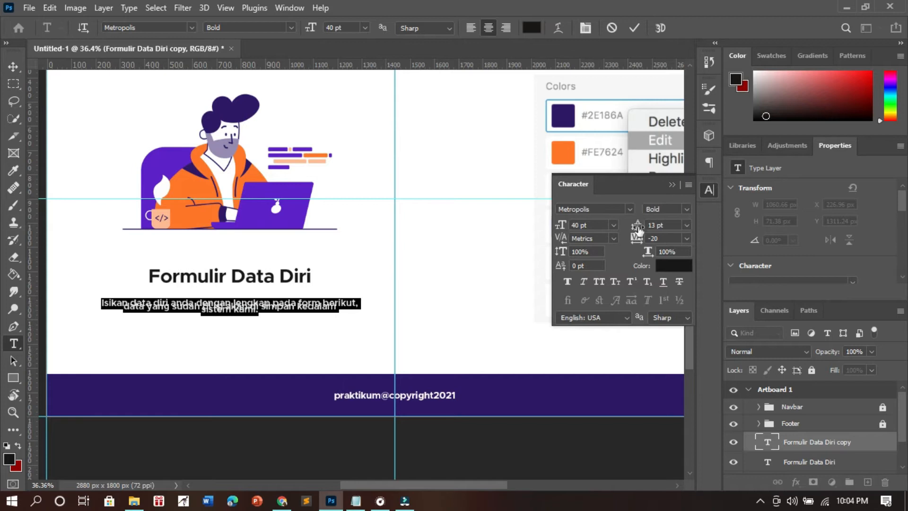
{"action": "left_click_drag", "start_coordinate": [638, 229], "coordinate": [631, 230]}
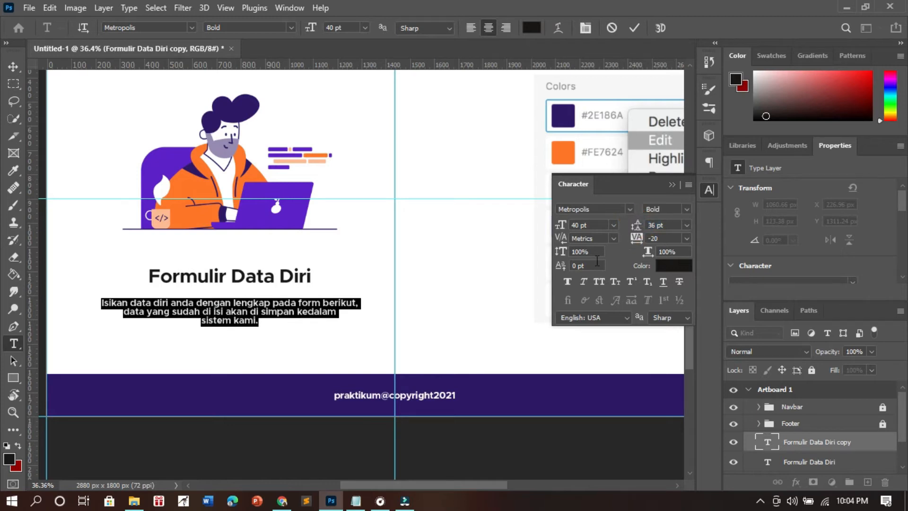
{"action": "left_click", "coordinate": [584, 282]}
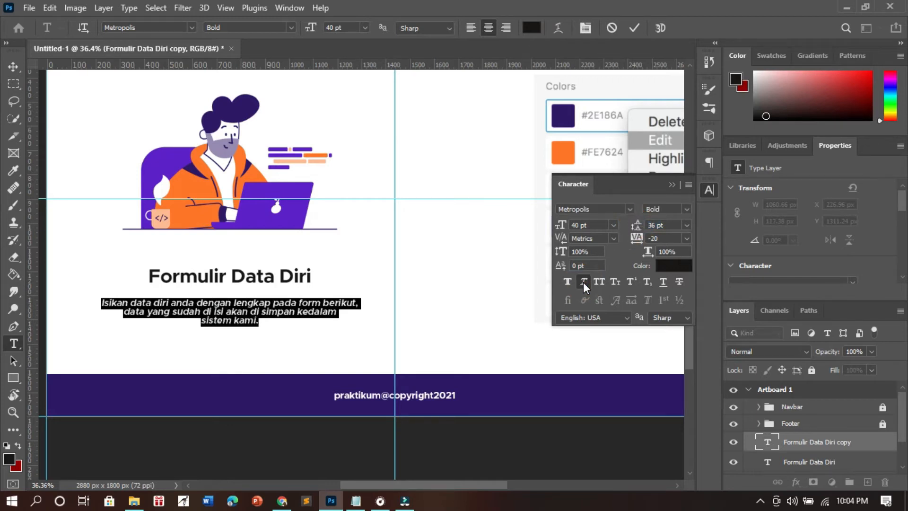
{"action": "left_click", "coordinate": [671, 185]}
- Change the whole description text's font style to Medium and commit the text edit
{"action": "left_click", "coordinate": [301, 302]}
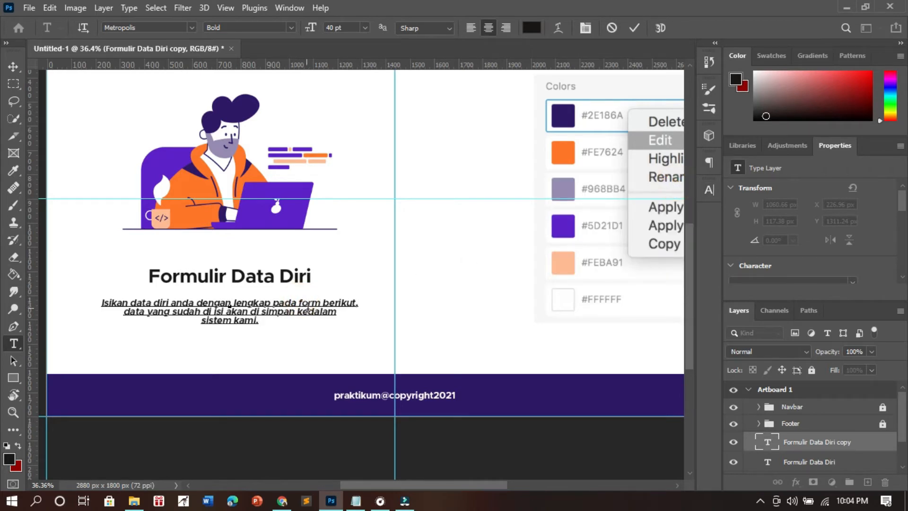
{"action": "key", "text": "ctrl+a"}
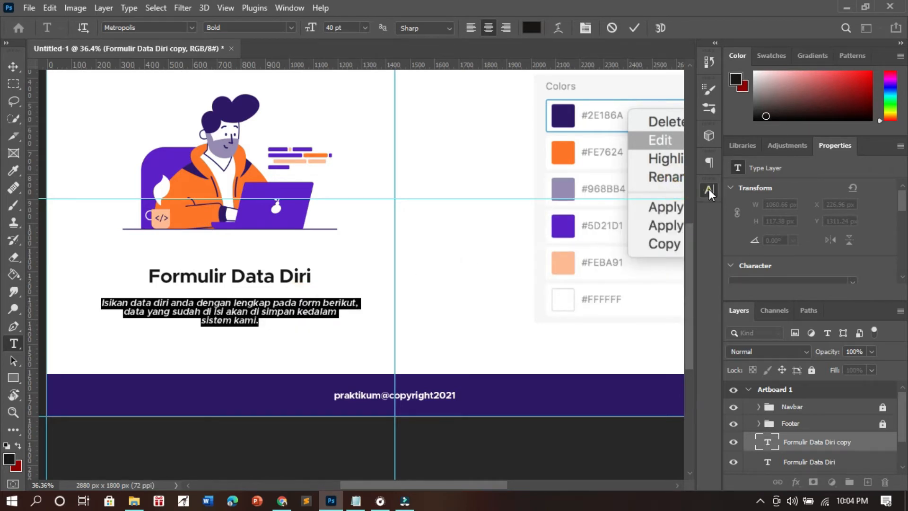
{"action": "left_click", "coordinate": [708, 189]}
{"action": "left_click", "coordinate": [687, 209]}
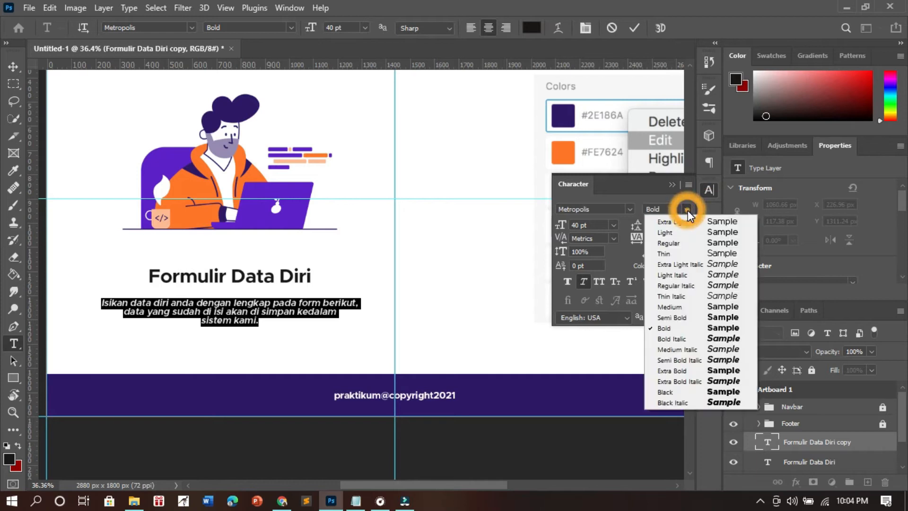
{"action": "left_click", "coordinate": [679, 306]}
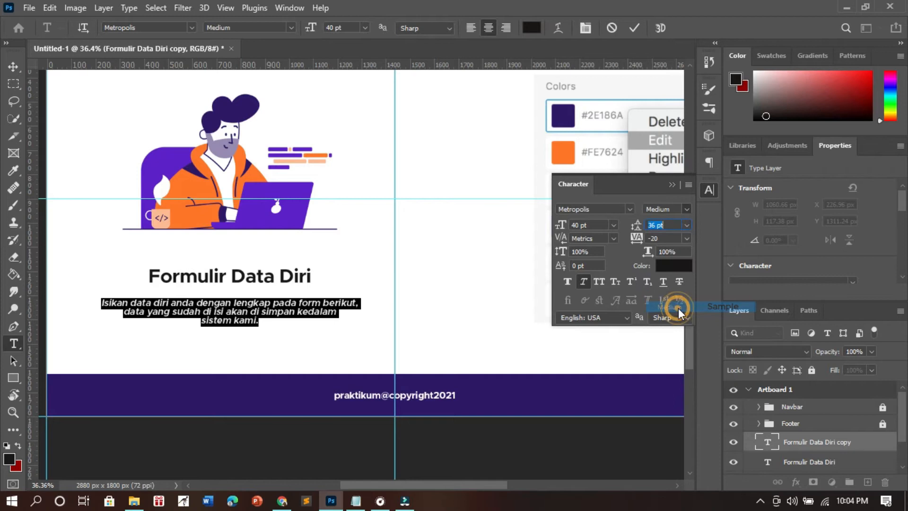
{"action": "left_click", "coordinate": [709, 189]}
{"action": "left_click", "coordinate": [288, 313]}
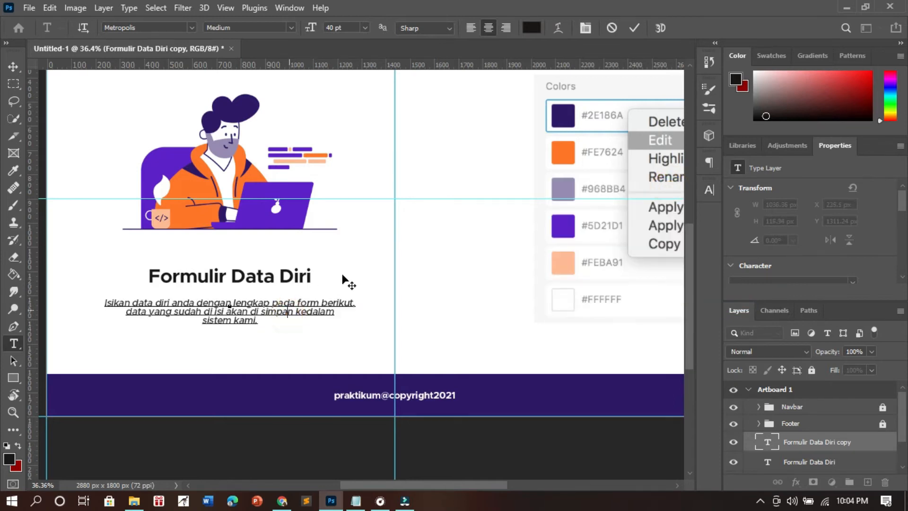
{"action": "left_click", "coordinate": [635, 28]}
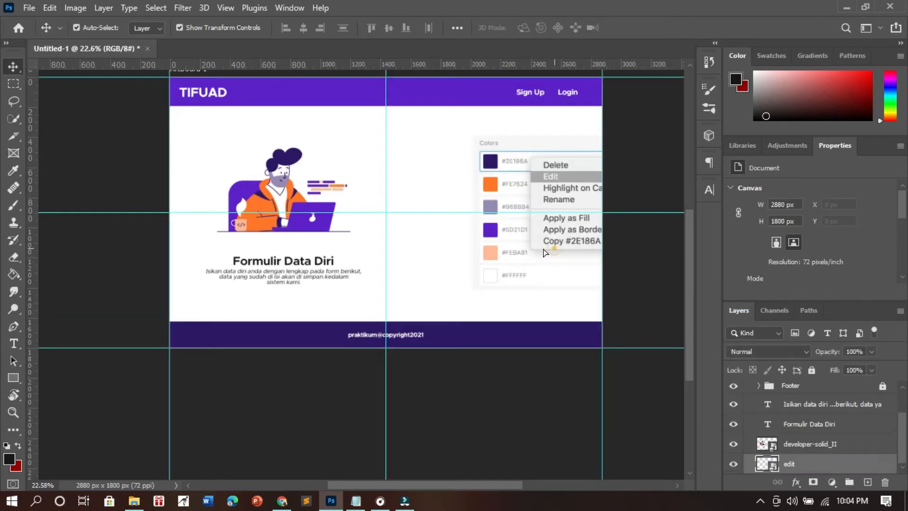
- Move the color palette image over to the artboard's left half, behind the illustration, and deselect it
{"action": "left_click_drag", "start_coordinate": [543, 253], "coordinate": [245, 221]}
{"action": "left_click", "coordinate": [415, 261]}
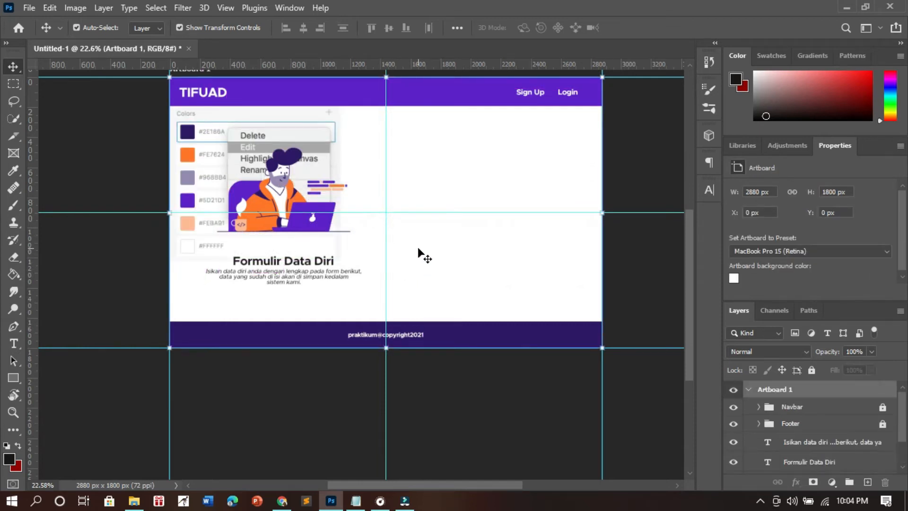
- Create a new layer above the description text and set the Rounded Rectangle tool's fill to white
{"action": "left_click", "coordinate": [823, 442]}
{"action": "left_click", "coordinate": [868, 482]}
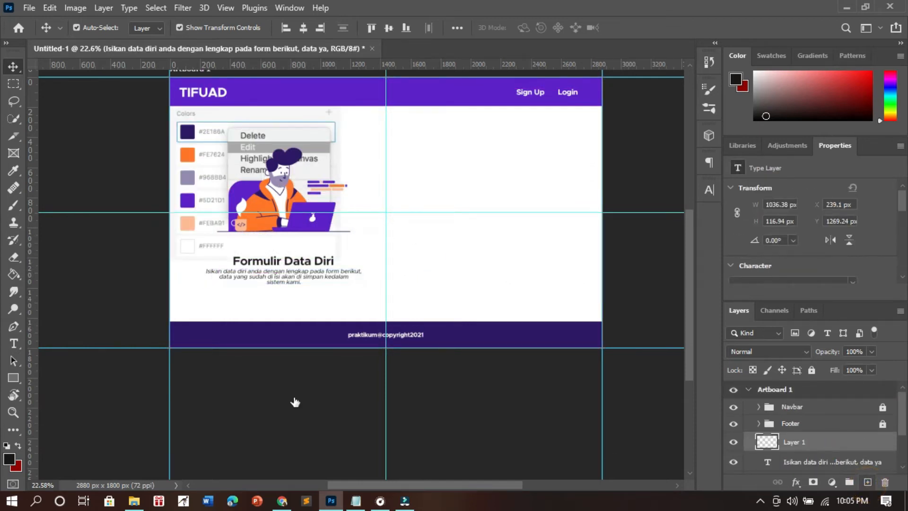
{"action": "left_click", "coordinate": [13, 378]}
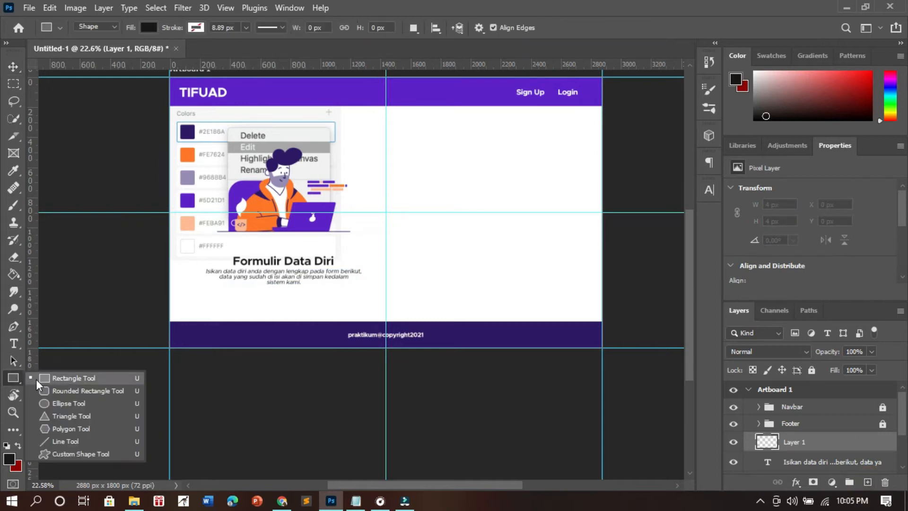
{"action": "left_click", "coordinate": [57, 388]}
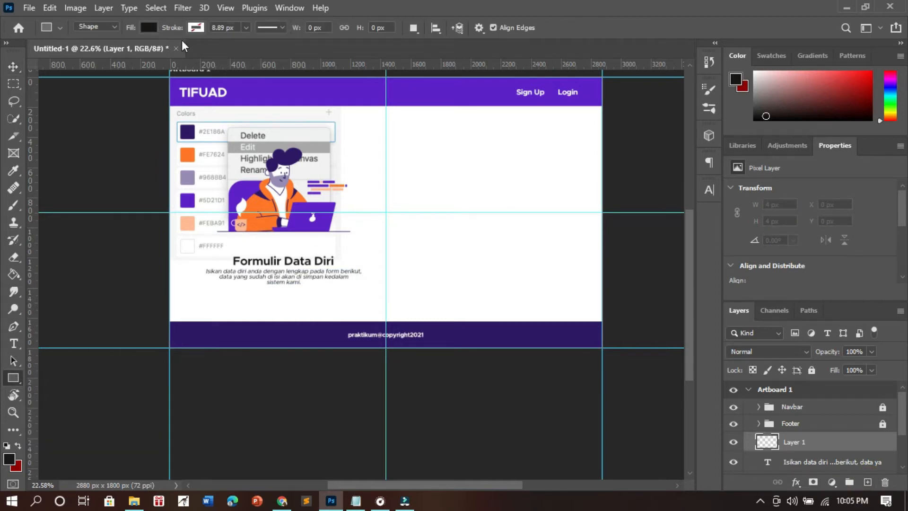
{"action": "left_click", "coordinate": [145, 29]}
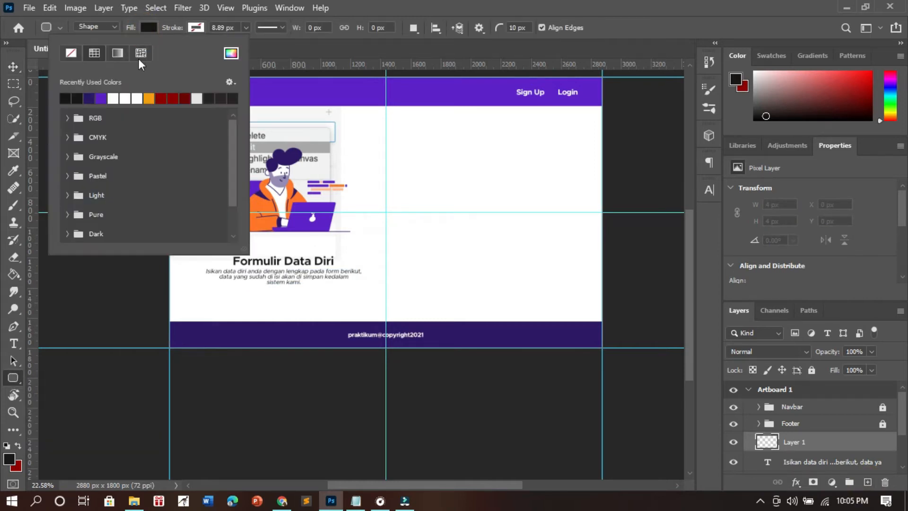
{"action": "left_click", "coordinate": [119, 99]}
{"action": "left_click", "coordinate": [455, 97]}
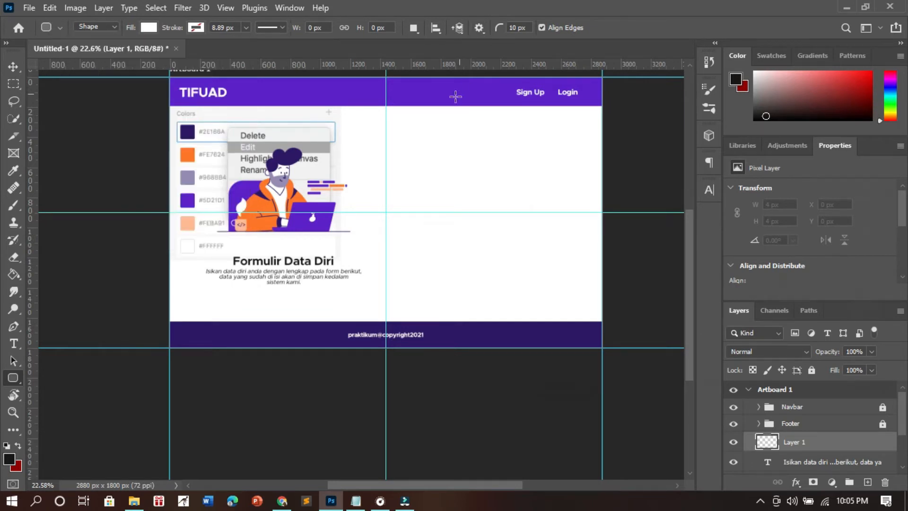
- Set the Rounded Rectangle tool's stroke to a custom light gray
{"action": "left_click", "coordinate": [196, 28]}
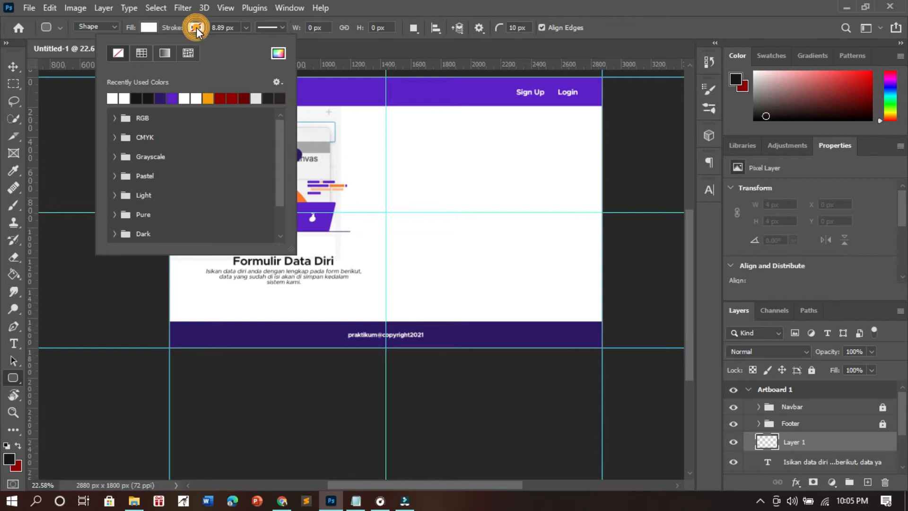
{"action": "left_click", "coordinate": [137, 98]}
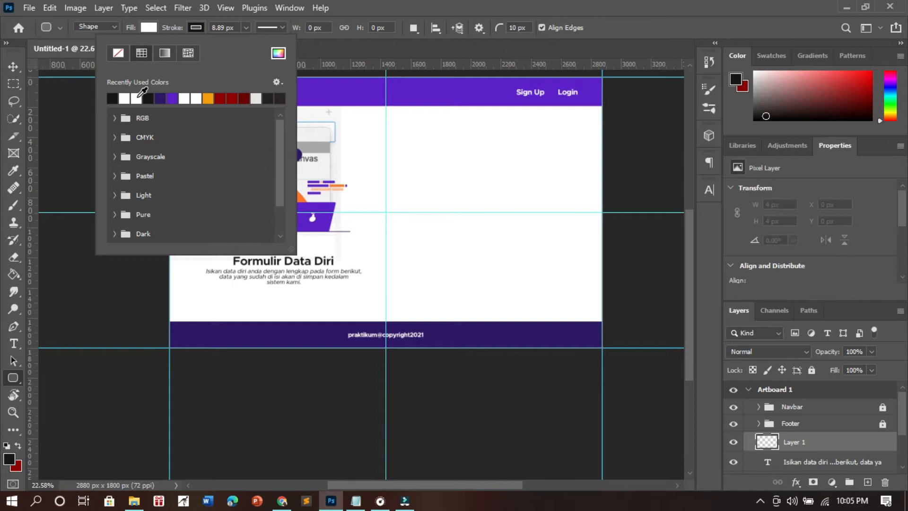
{"action": "left_click", "coordinate": [277, 54]}
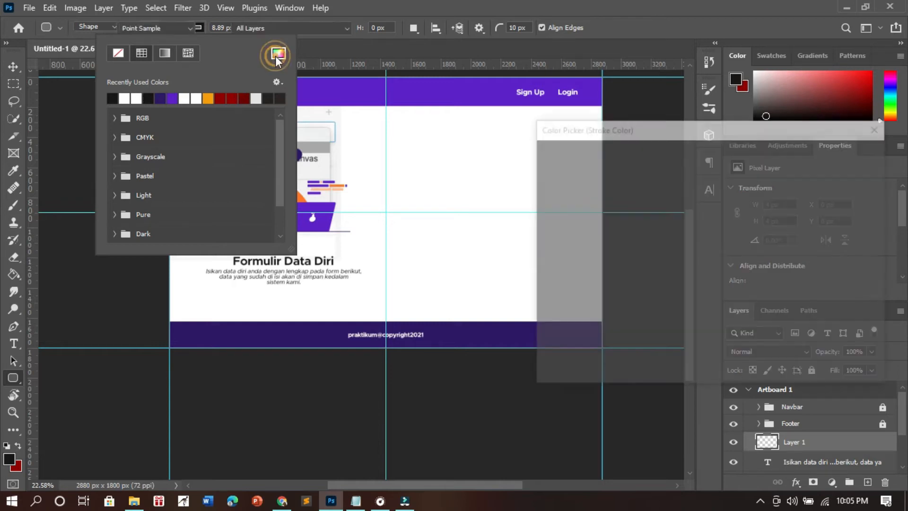
{"action": "mouse_move", "coordinate": [570, 224]}
{"action": "left_mouse_down"}
{"action": "mouse_move", "coordinate": [543, 178]}
{"action": "mouse_move", "coordinate": [548, 207]}
{"action": "left_mouse_up"}
{"action": "left_click", "coordinate": [843, 154]}
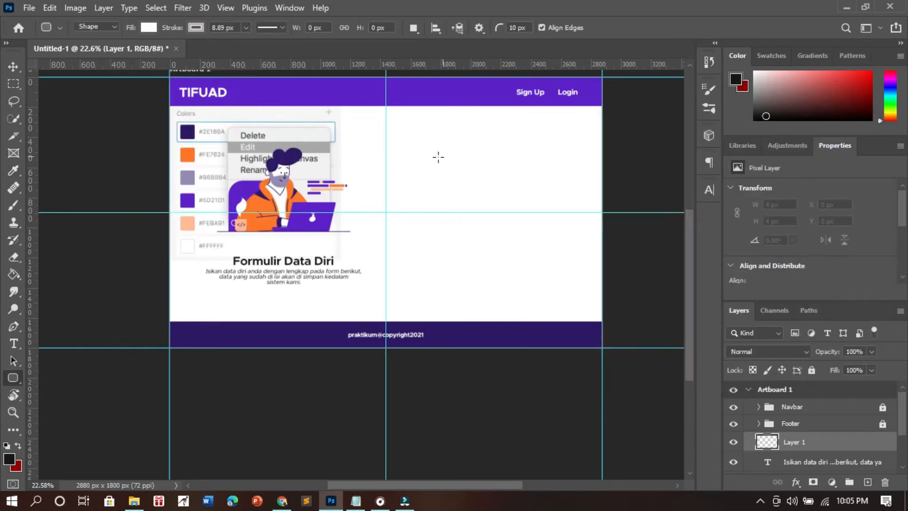
- Draw a rounded rectangle about 1064 by 62 px in the artboard's upper right half and set its stroke width to about 3.79 px
{"action": "left_click_drag", "start_coordinate": [425, 132], "coordinate": [584, 141]}
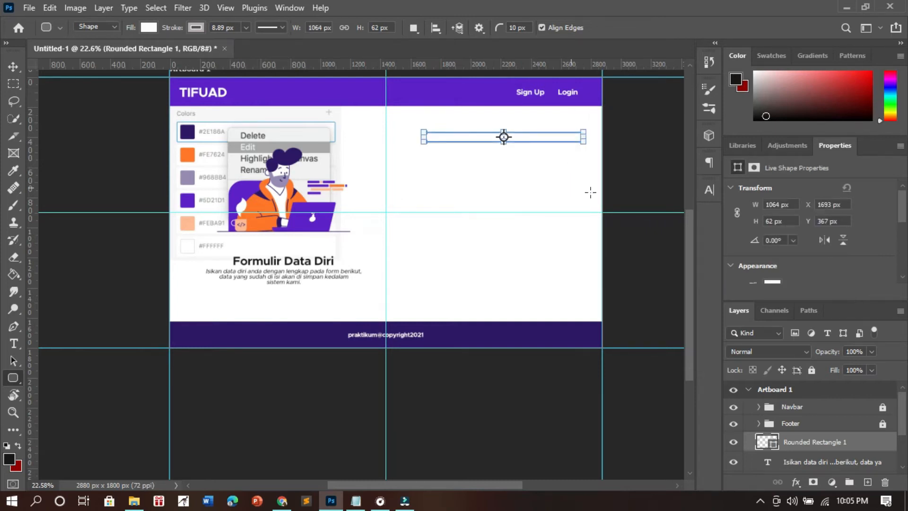
{"action": "scroll", "coordinate": [808, 237], "scroll_direction": "down", "scroll_amount": 2}
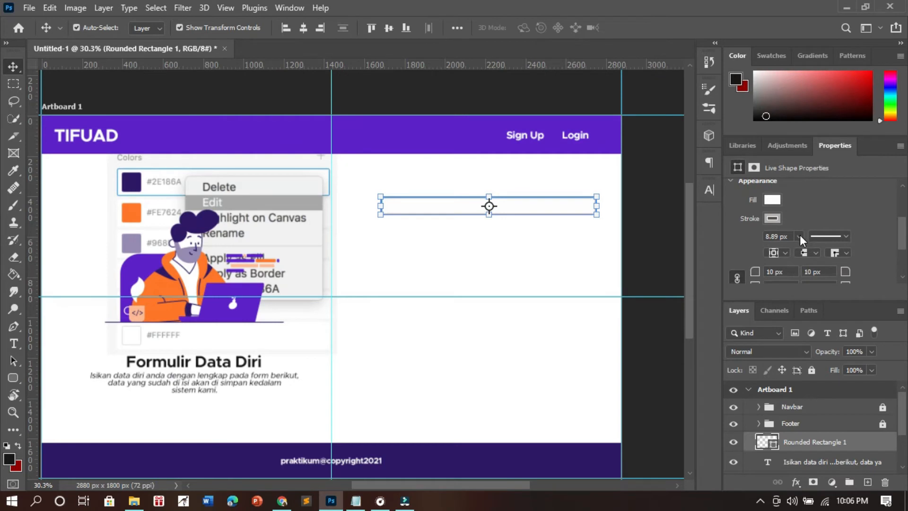
{"action": "left_click", "coordinate": [799, 236]}
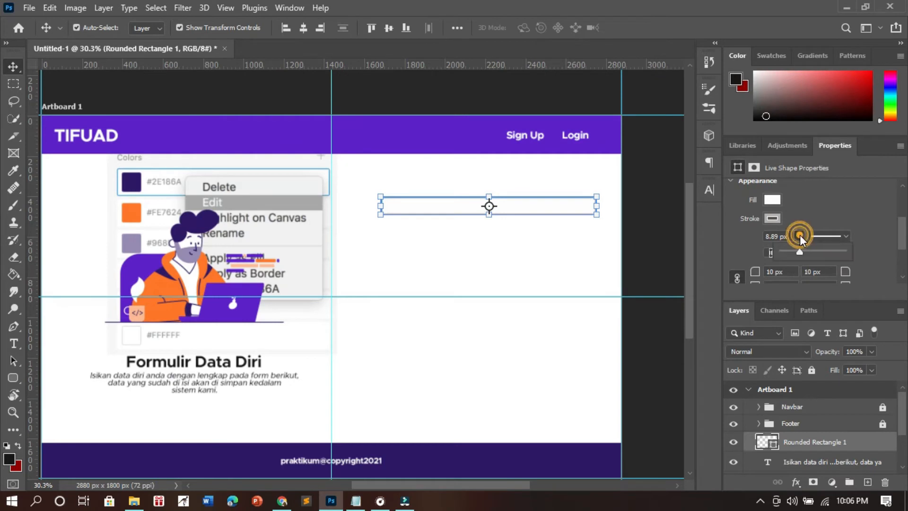
{"action": "left_click_drag", "start_coordinate": [797, 251], "coordinate": [795, 251]}
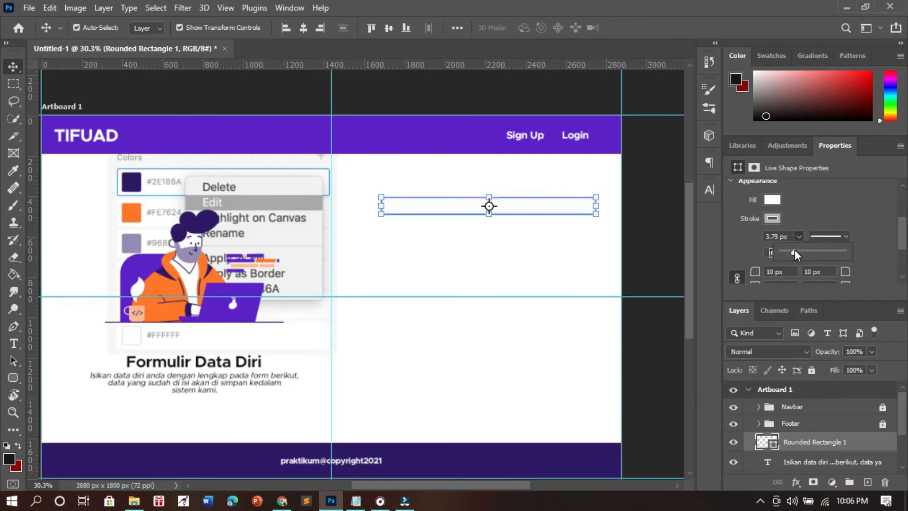
{"action": "left_click", "coordinate": [662, 251]}
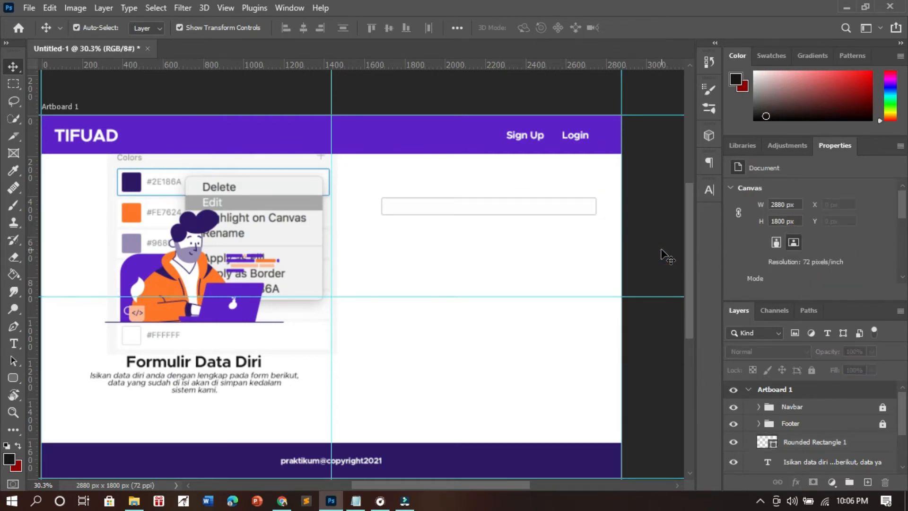
- Duplicate the rounded rectangle field twice and stack the copies below it with equal spacing
{"action": "scroll", "coordinate": [547, 225], "scroll_direction": "down", "scroll_amount": 3}
{"action": "scroll", "coordinate": [523, 257], "scroll_direction": "up", "scroll_amount": 3}
{"action": "scroll", "coordinate": [525, 225], "scroll_direction": "up", "scroll_amount": 1}
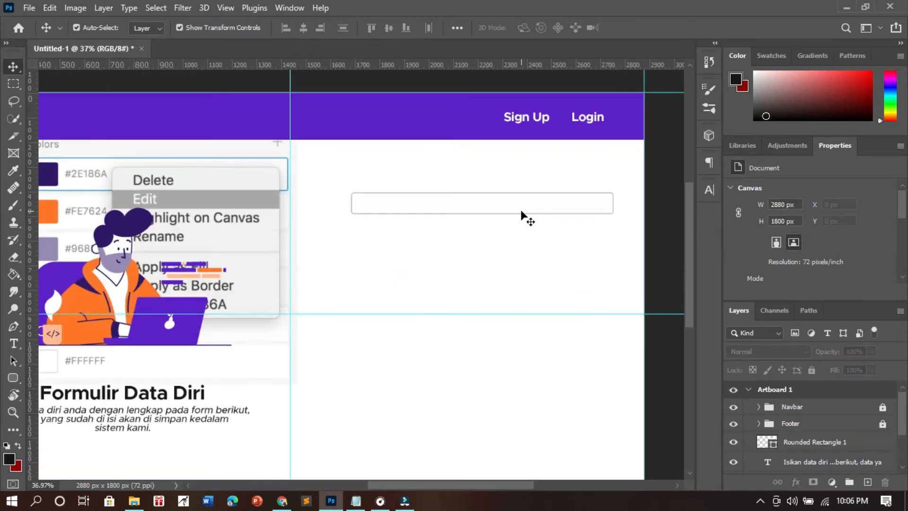
{"action": "left_click", "coordinate": [522, 210]}
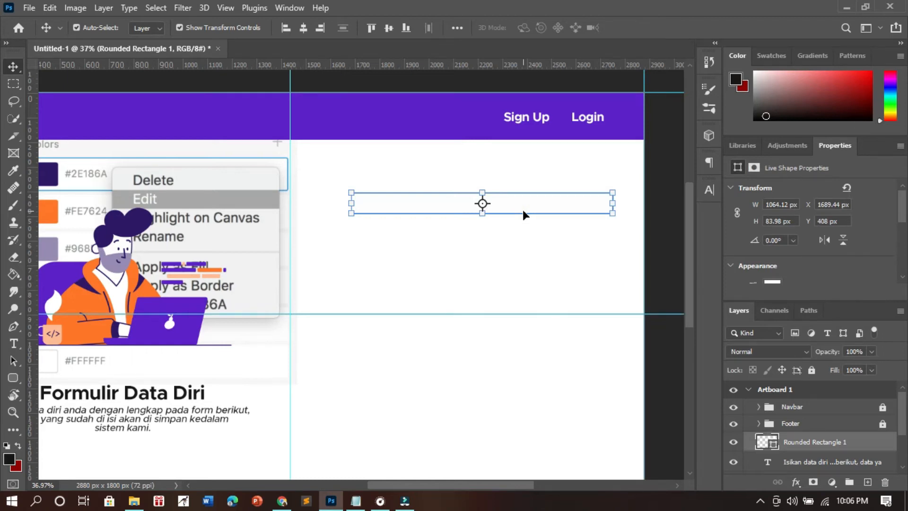
{"action": "left_click", "coordinate": [493, 259]}
{"action": "left_click", "coordinate": [829, 437]}
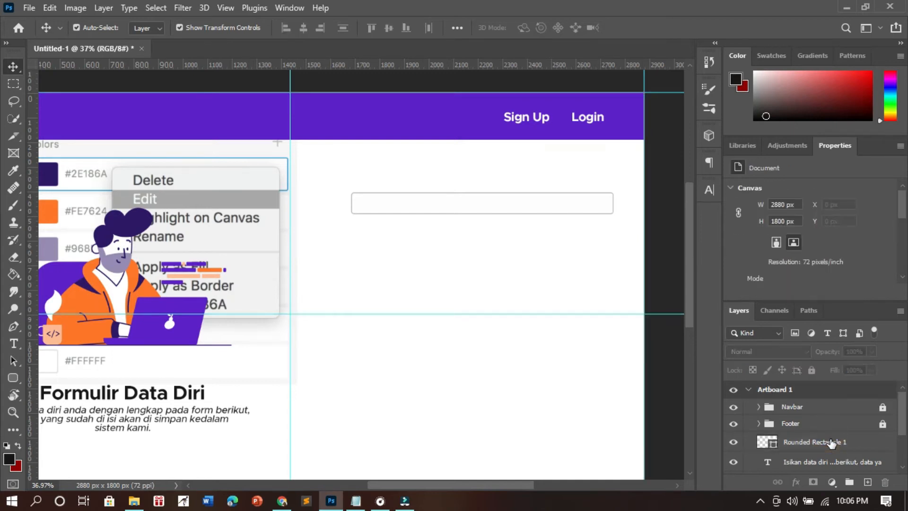
{"action": "left_click", "coordinate": [831, 442]}
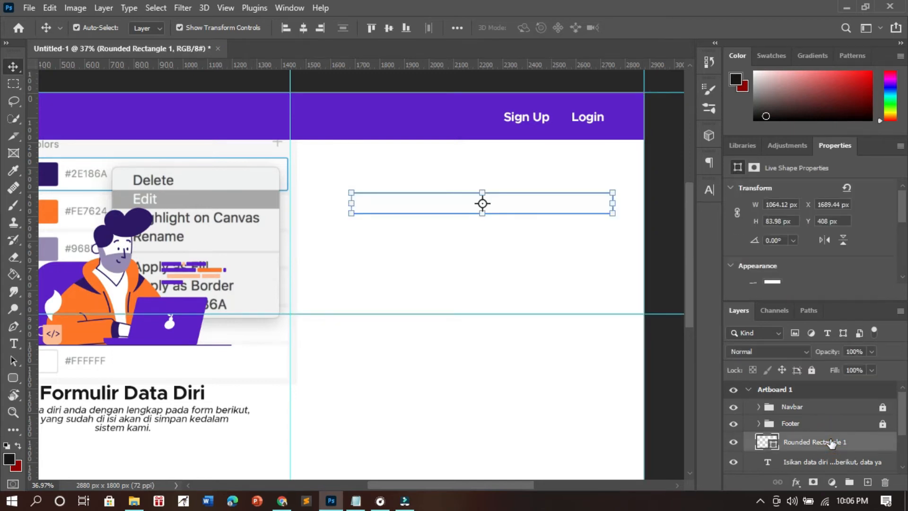
{"action": "left_click", "coordinate": [526, 256]}
{"action": "left_click", "coordinate": [534, 212]}
{"action": "left_click_drag", "start_coordinate": [543, 204], "coordinate": [544, 240]}
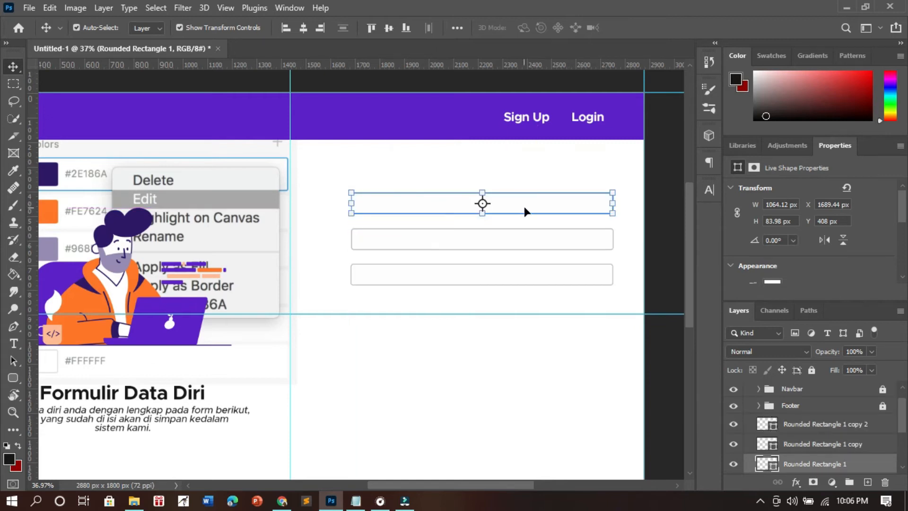
- Duplicate the top field and narrow the copy to an icon box about 83 px wide at the field's left end
{"action": "left_click", "coordinate": [538, 204]}
{"action": "key", "text": "ctrl"}
{"action": "left_click_drag", "start_coordinate": [542, 223], "coordinate": [540, 219]}
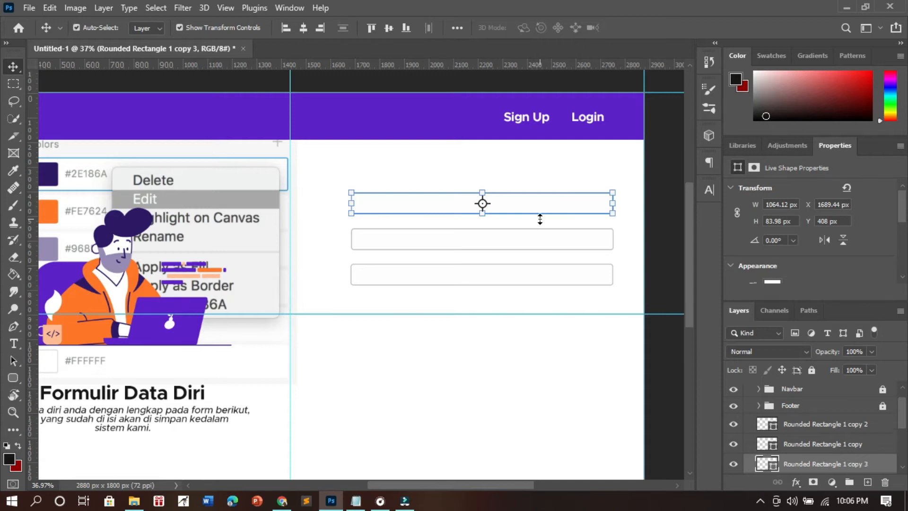
{"action": "left_click_drag", "start_coordinate": [614, 203], "coordinate": [372, 205]}
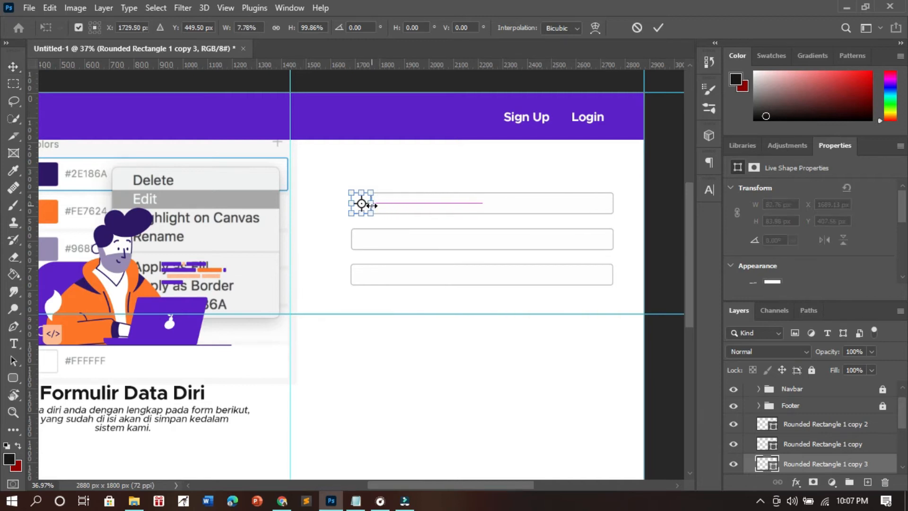
{"action": "left_click", "coordinate": [406, 180]}
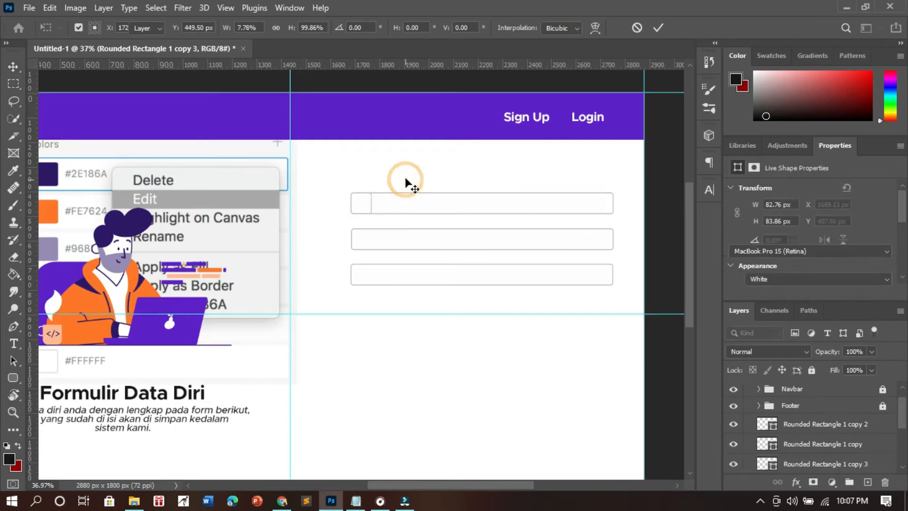
- Duplicate the second and third fields and narrow each copy to a matching icon box at its field's left end
{"action": "left_click", "coordinate": [456, 242]}
{"action": "key", "text": "ctrl+j"}
{"action": "key", "text": "ctrl+t"}
{"action": "left_click_drag", "start_coordinate": [612, 239], "coordinate": [372, 239]}
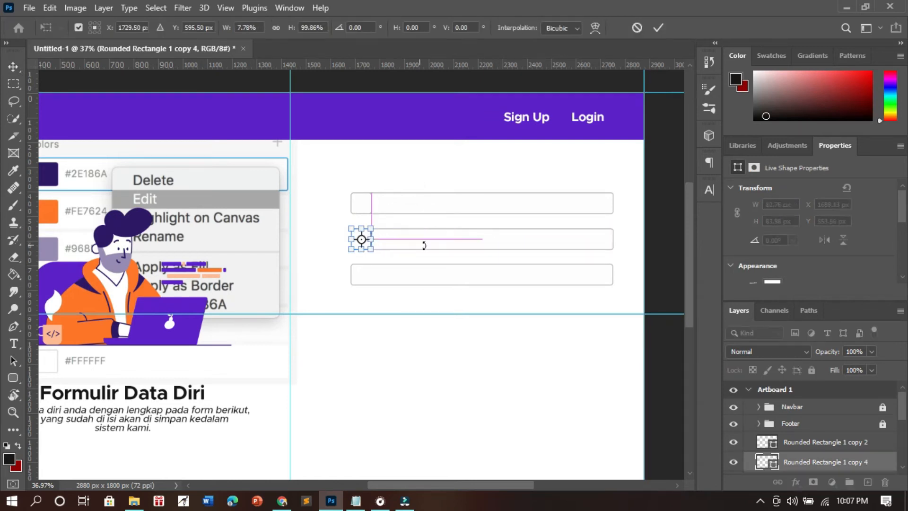
{"action": "left_click", "coordinate": [490, 280]}
{"action": "key", "text": "ctrl+j"}
{"action": "left_click_drag", "start_coordinate": [613, 274], "coordinate": [374, 270]}
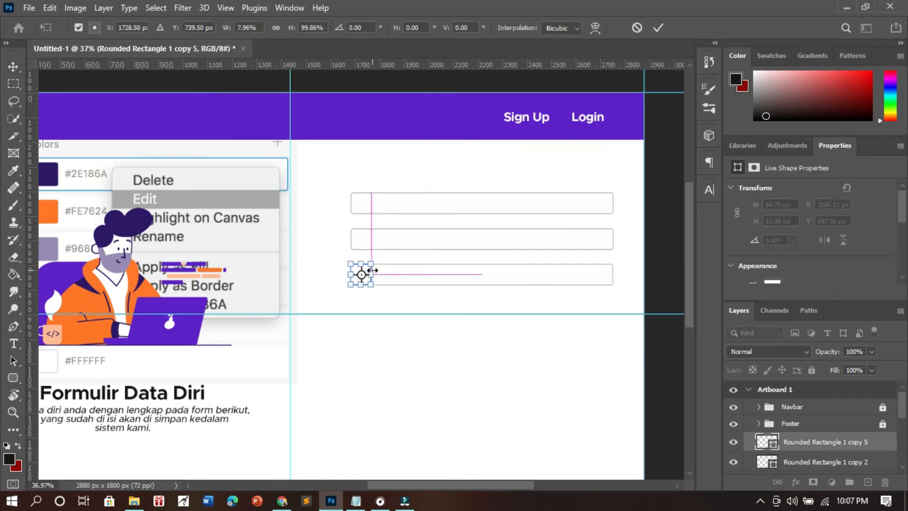
{"action": "left_click", "coordinate": [442, 351]}
- Switch to File Explorer, place the user icon from the 32px folder into the Photoshop design, and scale it to about 151%
{"action": "scroll", "coordinate": [442, 350], "scroll_direction": "up", "scroll_amount": 2}
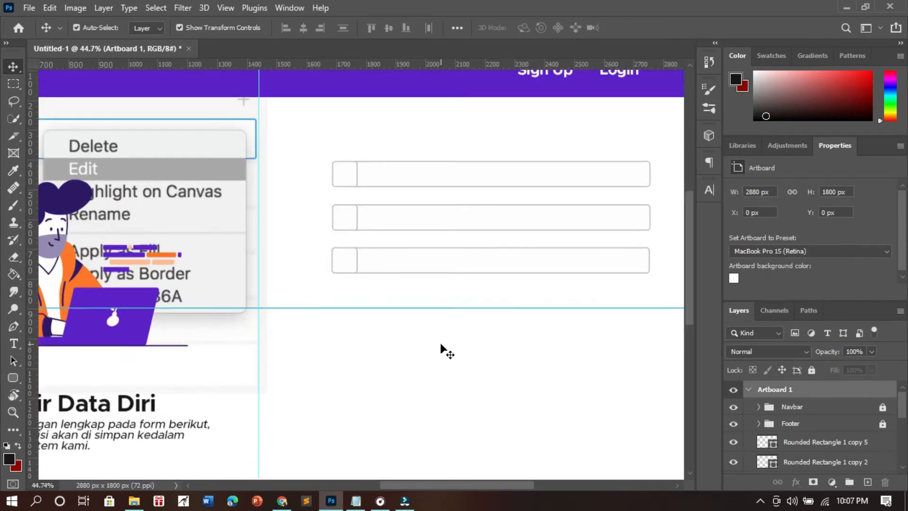
{"action": "left_click", "coordinate": [442, 178]}
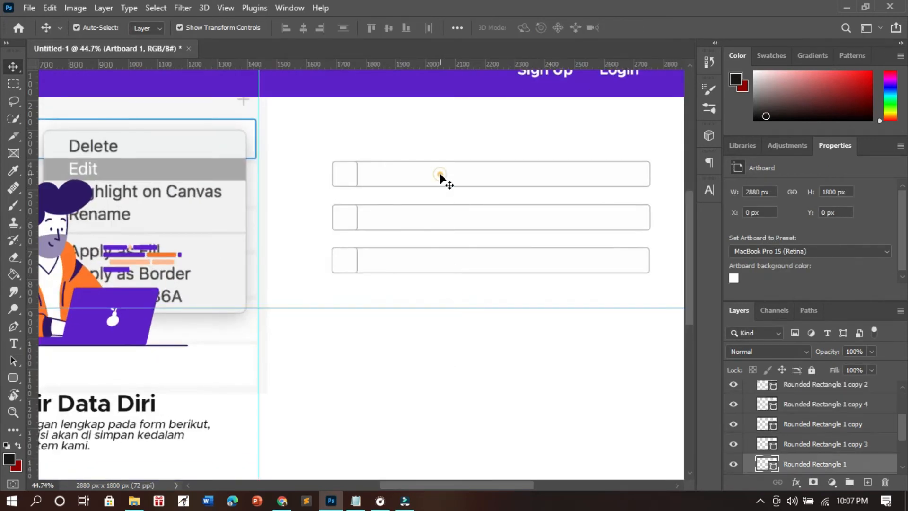
{"action": "left_click", "coordinate": [398, 142]}
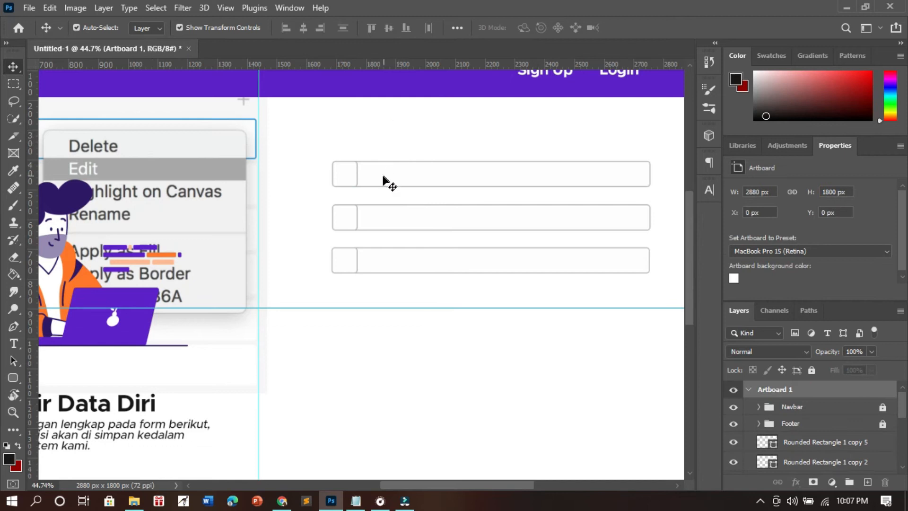
{"action": "left_click", "coordinate": [135, 501]}
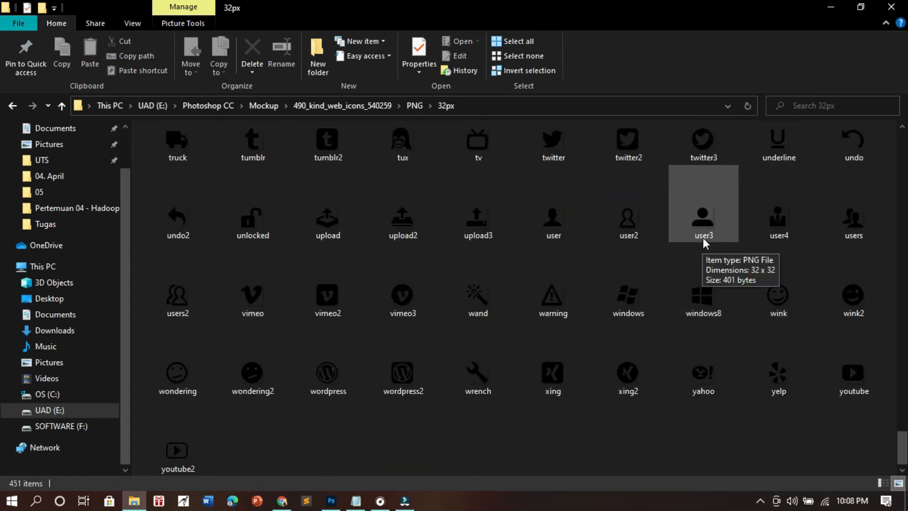
{"action": "left_click", "coordinate": [703, 222]}
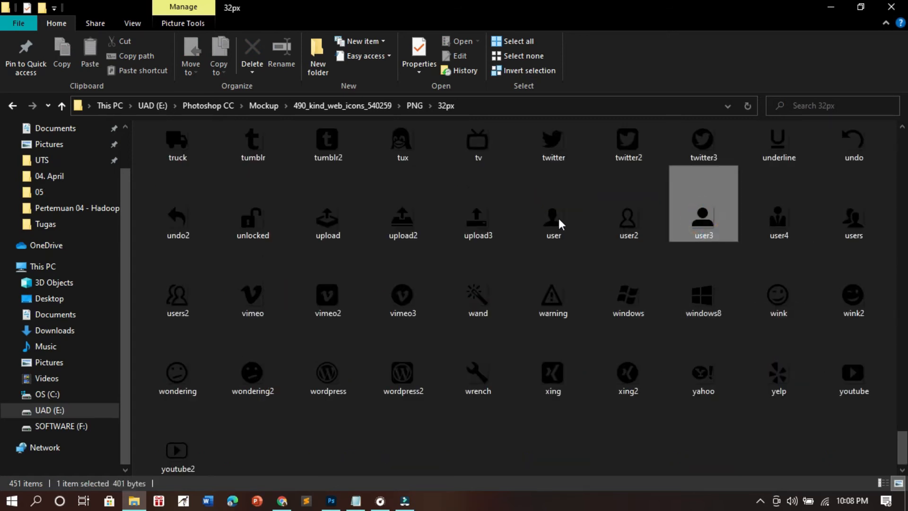
{"action": "left_click", "coordinate": [558, 213]}
{"action": "left_click_drag", "start_coordinate": [561, 218], "coordinate": [344, 174]}
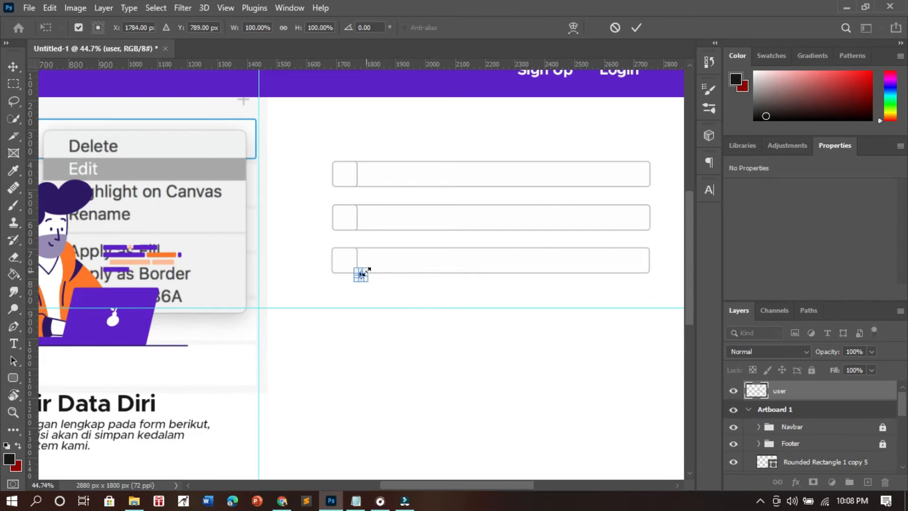
{"action": "scroll", "coordinate": [371, 276], "scroll_direction": "up", "scroll_amount": 6}
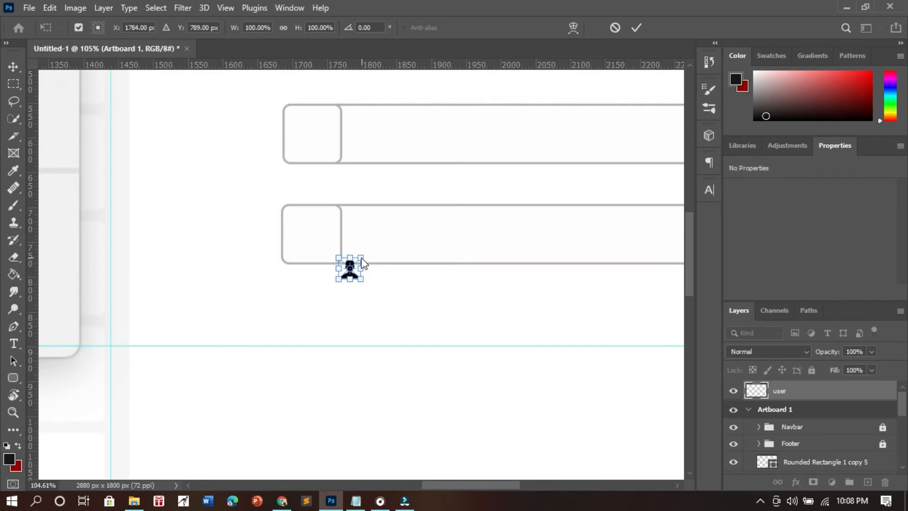
{"action": "left_click_drag", "start_coordinate": [362, 257], "coordinate": [376, 248]}
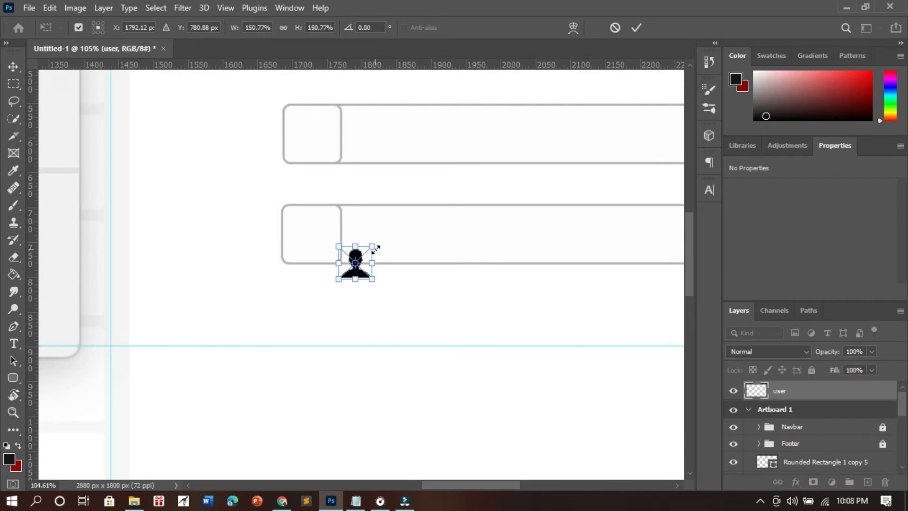
{"action": "key", "text": "Return"}
{"action": "left_click", "coordinate": [467, 307]}
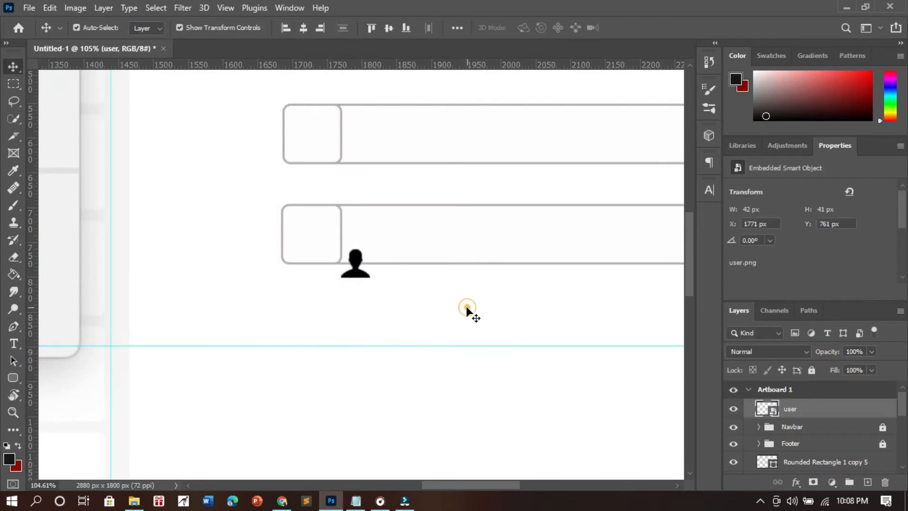
- Move the user icon into the center of the top field's icon box and deselect it
{"action": "left_click_drag", "start_coordinate": [361, 268], "coordinate": [317, 132]}
{"action": "left_click", "coordinate": [244, 142]}
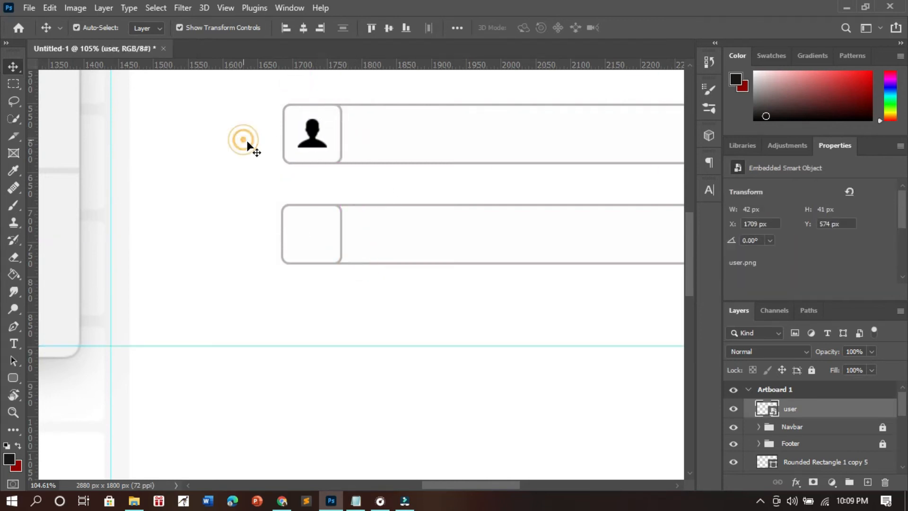
{"action": "scroll", "coordinate": [468, 234], "scroll_direction": "down", "scroll_amount": 5}
{"action": "scroll", "coordinate": [391, 198], "scroll_direction": "up", "scroll_amount": 4}
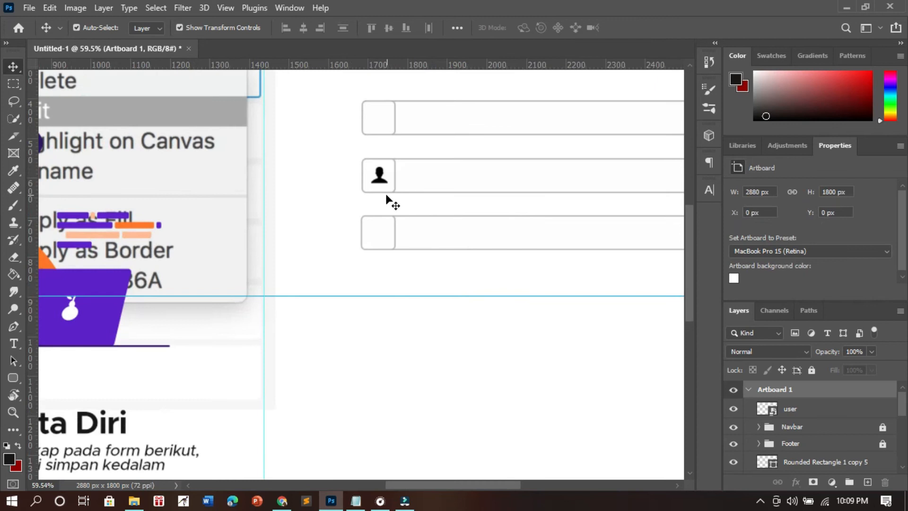
{"action": "left_click_drag", "start_coordinate": [373, 234], "coordinate": [370, 139]}
{"action": "left_click", "coordinate": [304, 168]}
- Place the location icon at about 154% scale and center it in the second field's icon box
{"action": "scroll", "coordinate": [435, 237], "scroll_direction": "down", "scroll_amount": 3}
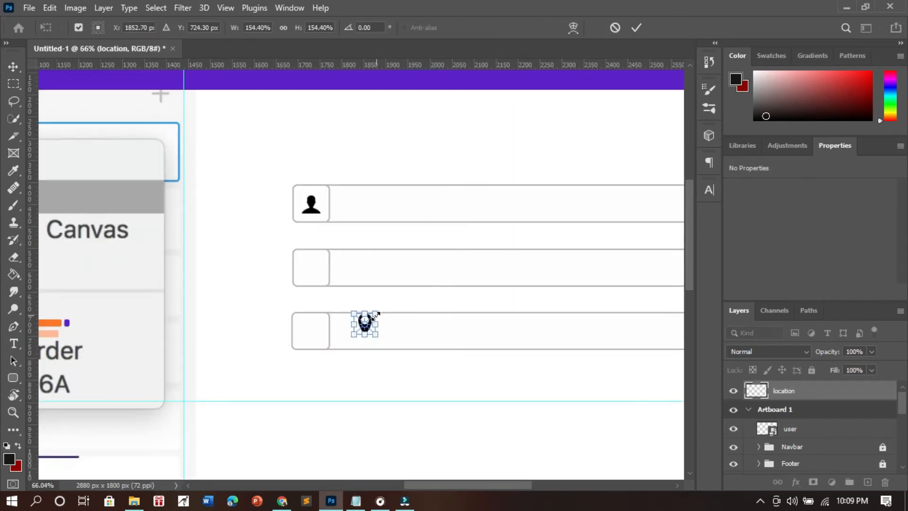
{"action": "key", "text": "Return"}
{"action": "left_click", "coordinate": [420, 373]}
{"action": "left_click_drag", "start_coordinate": [359, 319], "coordinate": [321, 281]}
{"action": "left_click_drag", "start_coordinate": [312, 277], "coordinate": [311, 277]}
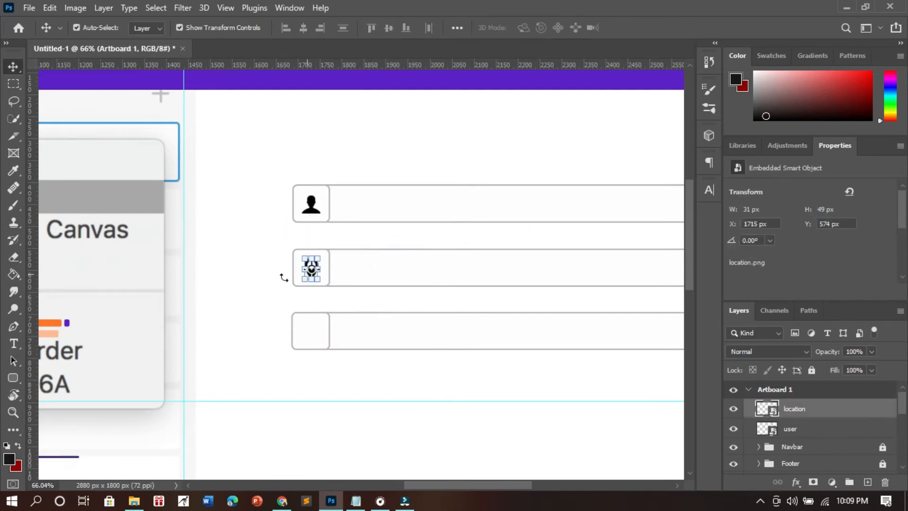
{"action": "left_click", "coordinate": [266, 300]}
- Place the mobile icon from the icon folder in the third field's icon box at about 28 by 50 px
{"action": "scroll", "coordinate": [265, 300], "scroll_direction": "down", "scroll_amount": 3}
{"action": "scroll", "coordinate": [374, 326], "scroll_direction": "up", "scroll_amount": 3}
{"action": "left_click", "coordinate": [137, 501]}
{"action": "scroll", "coordinate": [290, 409], "scroll_direction": "down", "scroll_amount": 10}
{"action": "scroll", "coordinate": [289, 409], "scroll_direction": "up", "scroll_amount": 15}
{"action": "left_click_drag", "start_coordinate": [258, 452], "coordinate": [274, 334]}
{"action": "key", "text": "Return"}
{"action": "scroll", "coordinate": [394, 370], "scroll_direction": "down", "scroll_amount": 3}
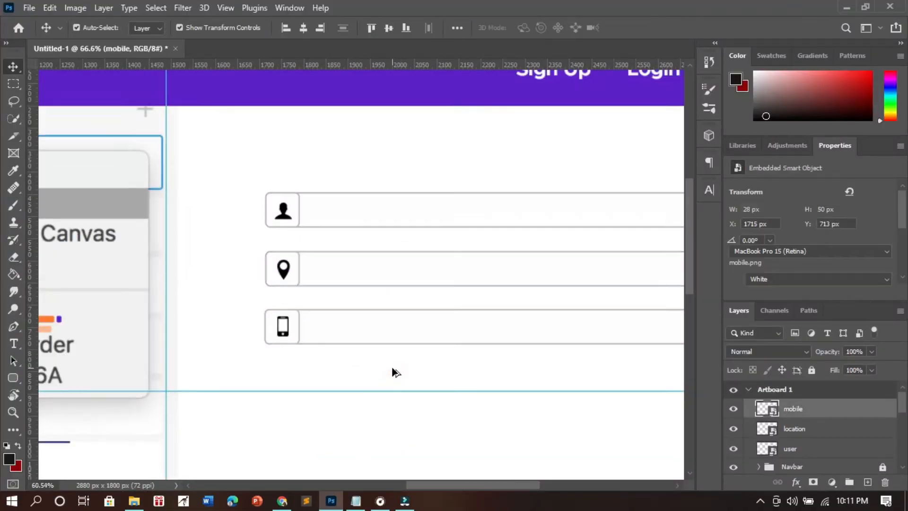
{"action": "left_click", "coordinate": [395, 371]}
- Rename the top field's rectangle layer as Kotak Nama
{"action": "scroll", "coordinate": [448, 367], "scroll_direction": "up", "scroll_amount": 2}
{"action": "left_click", "coordinate": [397, 218]}
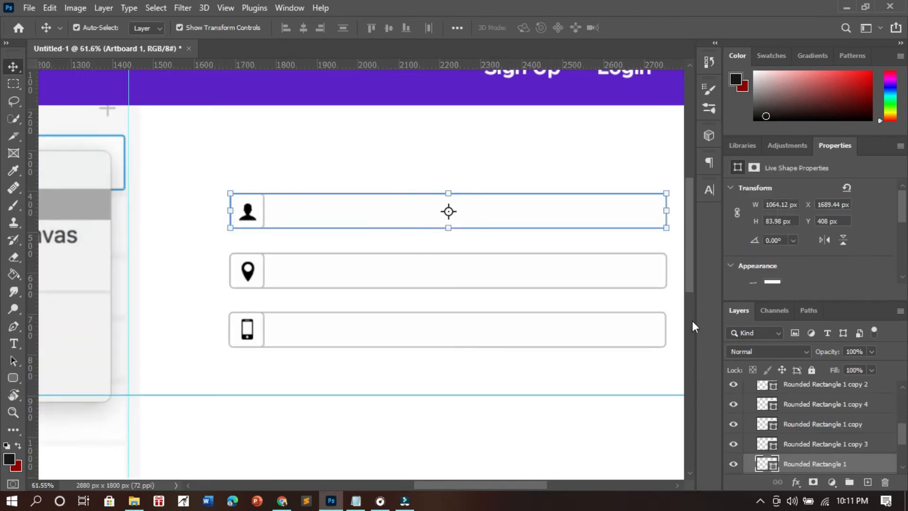
{"action": "double_click", "coordinate": [821, 465]}
{"action": "type", "text": "Kotak Nama"}
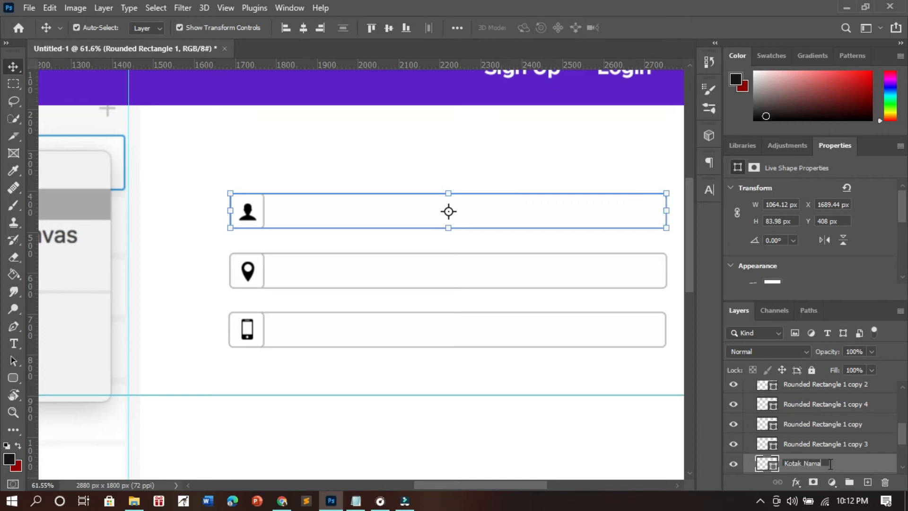
{"action": "key", "text": "Return"}
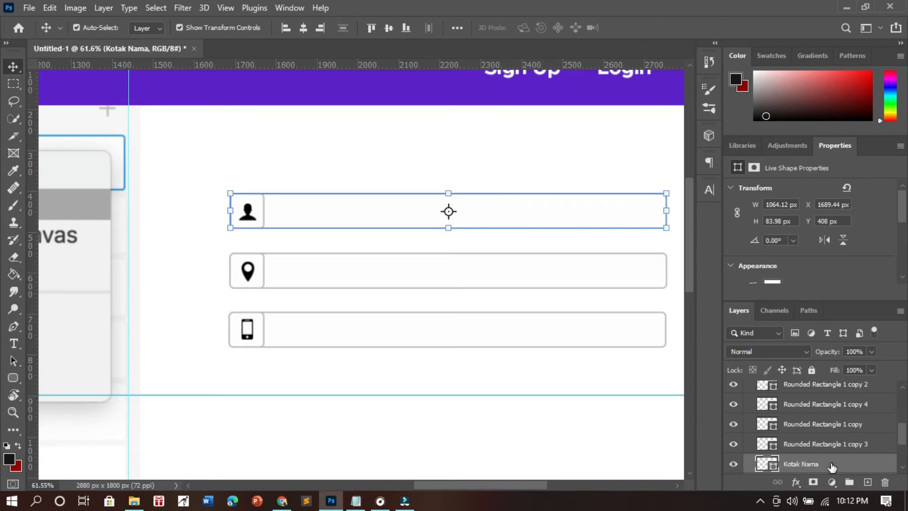
- Rename the layer of the top field's small icon box as Kotak Icon Nama
{"action": "left_click", "coordinate": [862, 449]}
{"action": "double_click", "coordinate": [858, 444]}
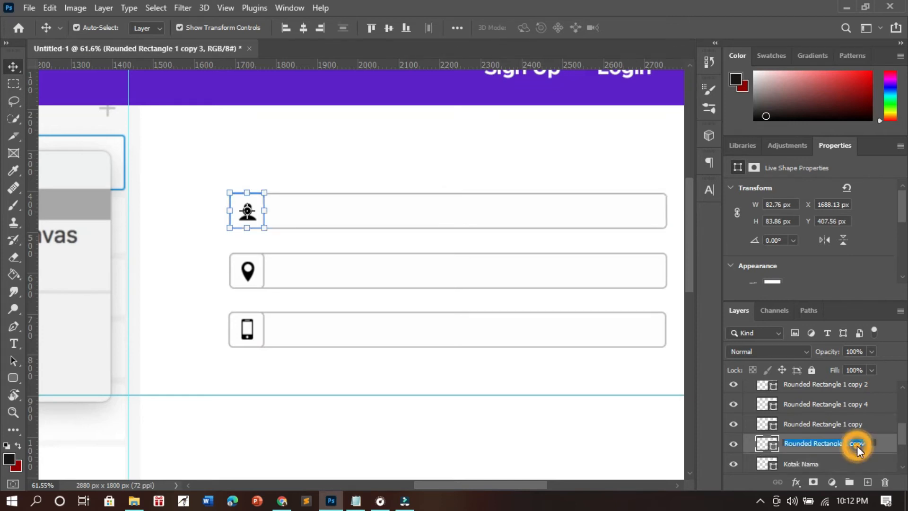
{"action": "type", "text": "Kot"}
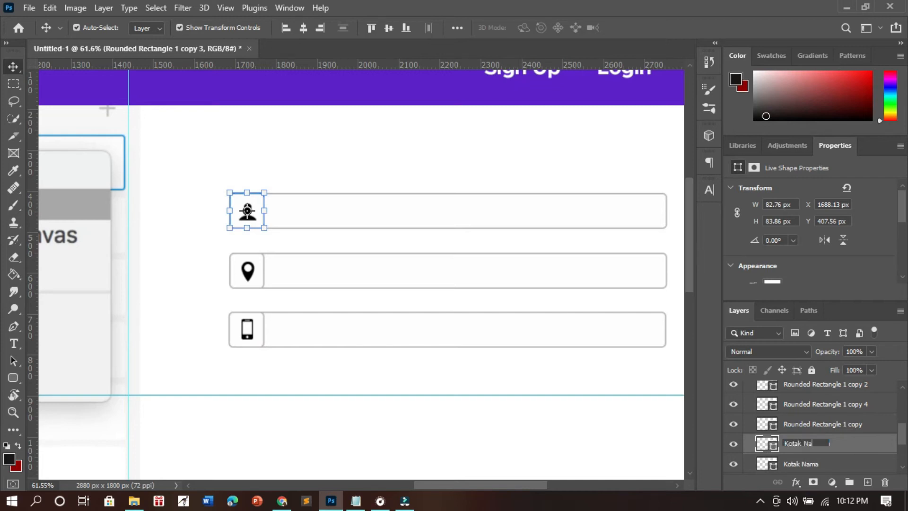
{"action": "type", "text": "ak Icon Nama"}
{"action": "key", "text": "Return"}
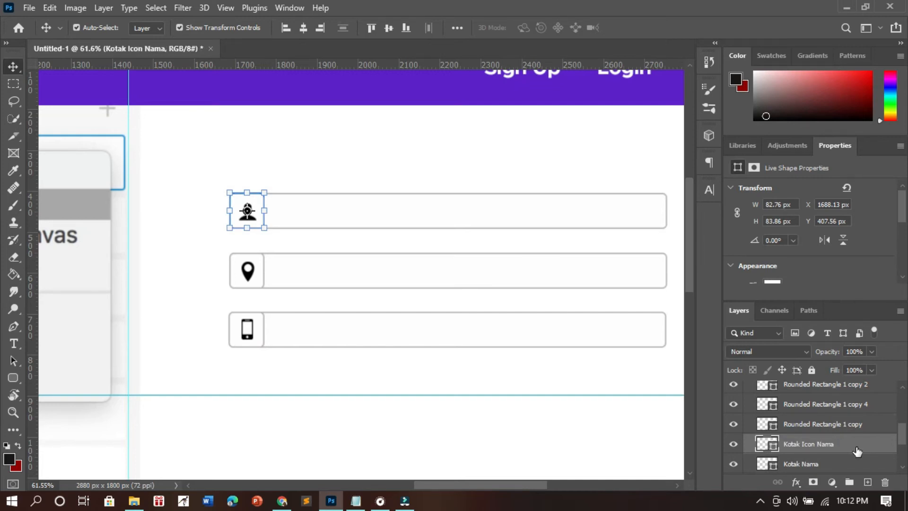
- Add the placeholder text "Masukan nama anda.." on a new layer inside the top field
{"action": "left_click", "coordinate": [867, 482]}
{"action": "key", "text": "t"}
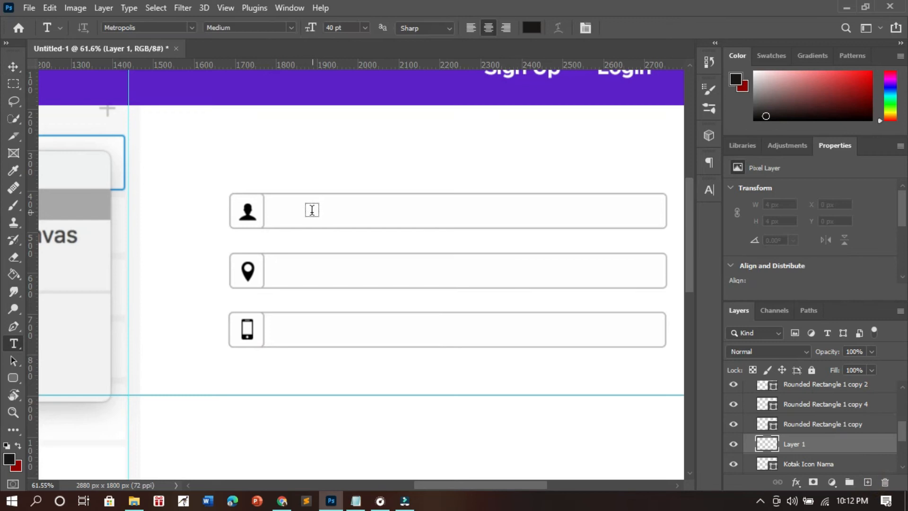
{"action": "left_click", "coordinate": [295, 210]}
{"action": "type", "text": "Masukan nama anda.."}
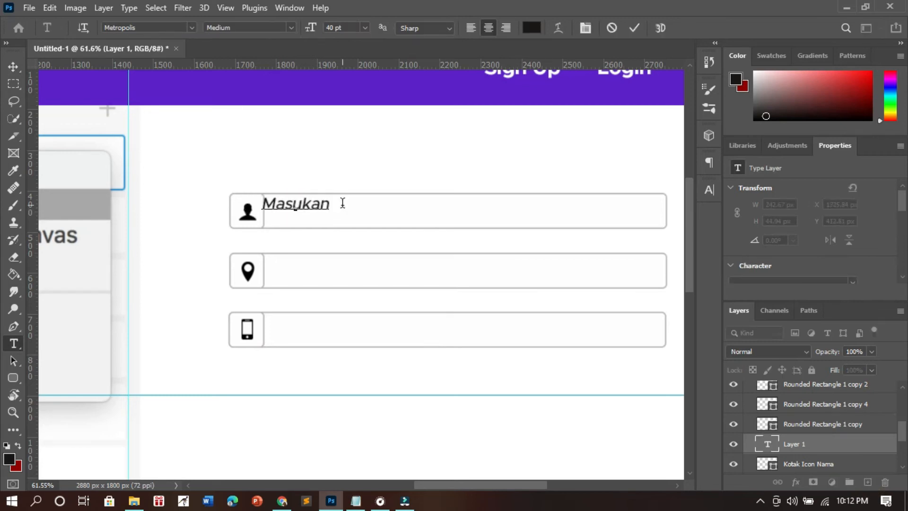
- Set the top field's placeholder text size to 30 pt
{"action": "key", "text": "ctrl+a"}
{"action": "left_click", "coordinate": [336, 203]}
{"action": "key", "text": "ctrl+a"}
{"action": "double_click", "coordinate": [328, 27]}
{"action": "type", "text": "30"}
{"action": "key", "text": "Return"}
{"action": "left_click", "coordinate": [320, 205]}
{"action": "key", "text": "ctrl+Return"}
{"action": "key", "text": "v"}
- Duplicate the placeholder into the second field above its rectangle layers, left-align it and change it to "Masukan alamat anda...."
{"action": "left_click_drag", "start_coordinate": [369, 211], "coordinate": [385, 271]}
{"action": "left_click_drag", "start_coordinate": [835, 464], "coordinate": [828, 399]}
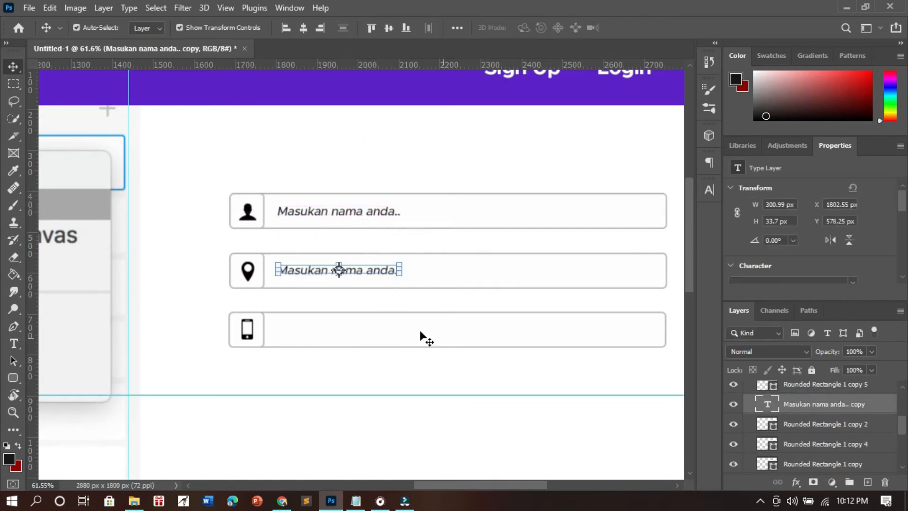
{"action": "double_click", "coordinate": [377, 266]}
{"action": "key", "text": "ctrl+a"}
{"action": "type", "text": "M"}
{"action": "key", "text": "ctrl+shift+l"}
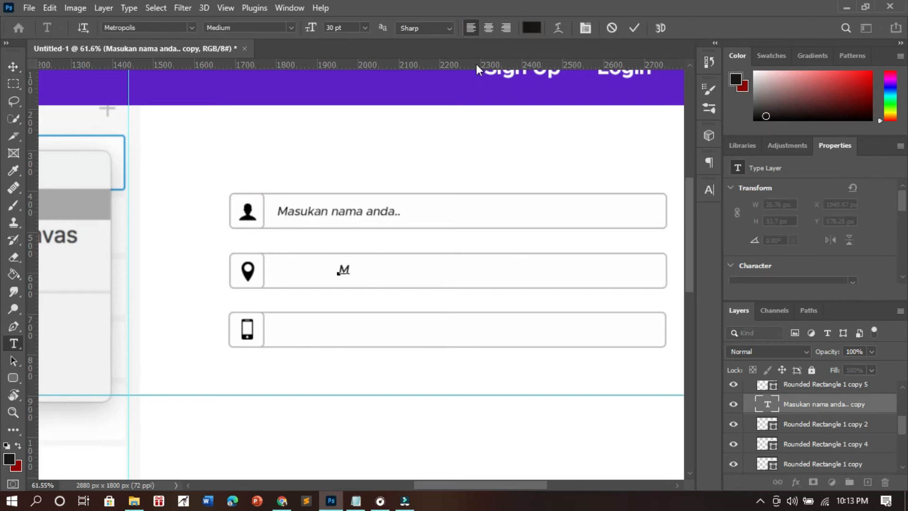
{"action": "type", "text": "asukan alamat anda.."}
{"action": "key", "text": "ctrl+Return"}
{"action": "key", "text": "v"}
- Duplicate the second field's placeholder into the third field and change the text to "Masukan nomor hp...."
{"action": "left_click_drag", "start_coordinate": [461, 270], "coordinate": [378, 329]}
{"action": "double_click", "coordinate": [379, 329]}
{"action": "type", "text": "nomor hp...."}
{"action": "key", "text": "Home"}
{"action": "type", "text": "masukan"}
{"action": "key", "text": "Home"}
{"action": "key", "text": "Delete"}
{"action": "type", "text": "M"}
{"action": "key", "text": "ctrl+Return"}
{"action": "key", "text": "v"}
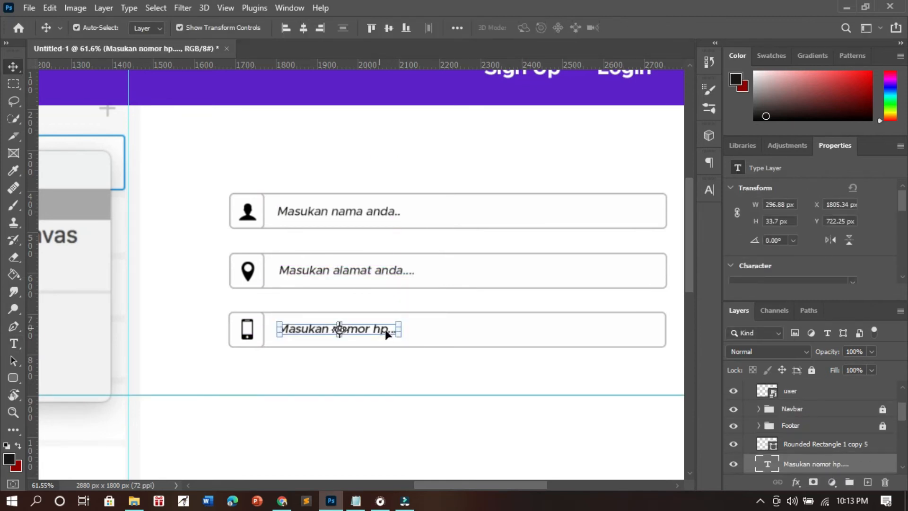
- Group the top field's boxes, icon and placeholder text and name the group Kotak Nama
{"action": "left_click", "coordinate": [483, 297]}
{"action": "scroll", "coordinate": [483, 296], "scroll_direction": "down", "scroll_amount": 5}
{"action": "scroll", "coordinate": [501, 327], "scroll_direction": "up", "scroll_amount": 2}
{"action": "scroll", "coordinate": [493, 341], "scroll_direction": "down", "scroll_amount": 3}
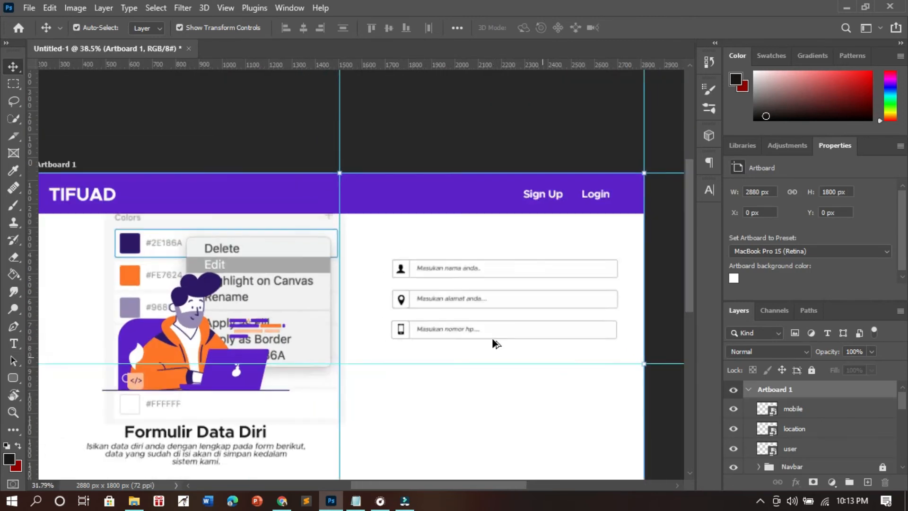
{"action": "scroll", "coordinate": [495, 337], "scroll_direction": "up", "scroll_amount": 3}
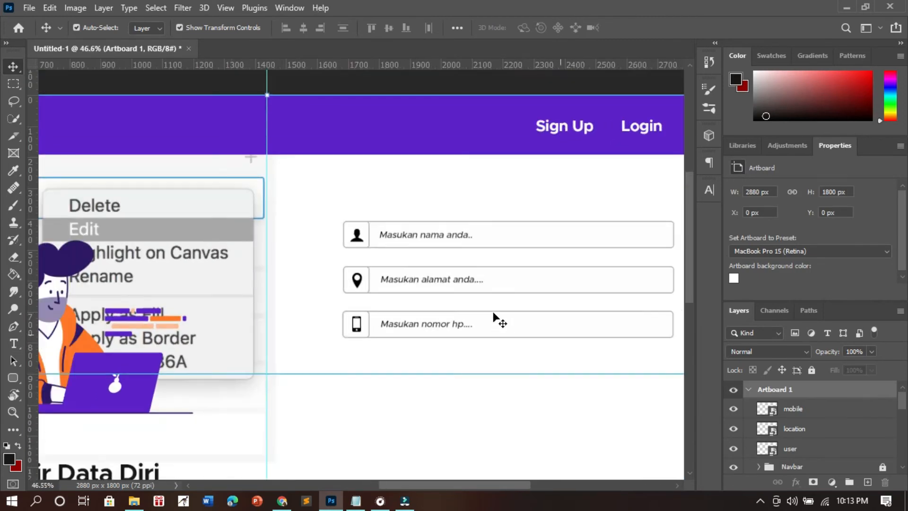
{"action": "left_click_drag", "start_coordinate": [321, 191], "coordinate": [678, 249]}
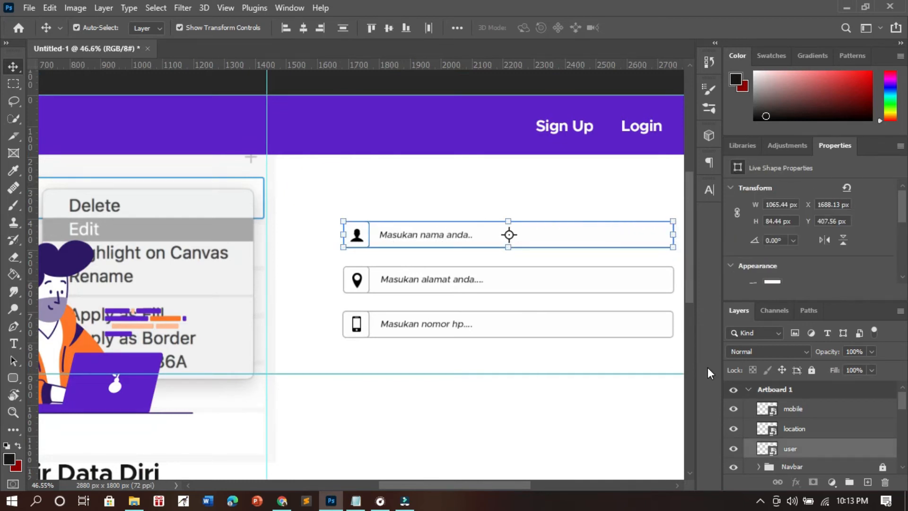
{"action": "key", "text": "ctrl+g"}
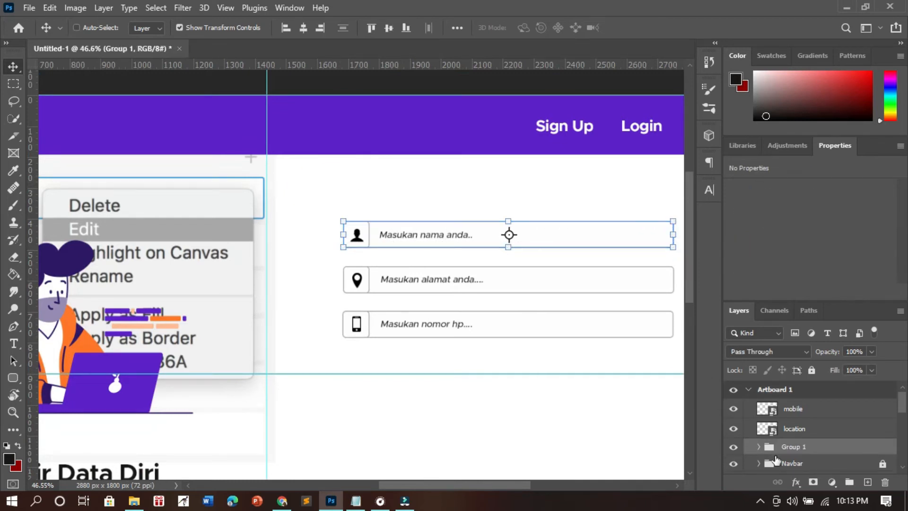
{"action": "double_click", "coordinate": [793, 448]}
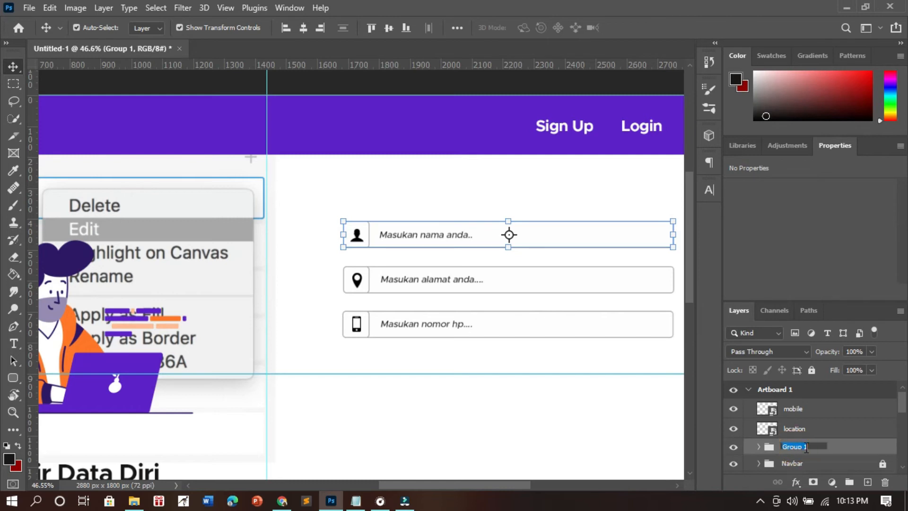
{"action": "type", "text": "Kotak Nama"}
{"action": "key", "text": "Return"}
- Group the second field's boxes, location icon and placeholder text and name the group Kotak Alamat
{"action": "left_click_drag", "start_coordinate": [308, 261], "coordinate": [400, 281]}
{"action": "key", "text": "ctrl+g"}
{"action": "double_click", "coordinate": [788, 428]}
{"action": "type", "text": "Kotak Alamat"}
{"action": "key", "text": "Return"}
- Group the third field's boxes, mobile icon and placeholder text and name the group Kotak Nomor HP
{"action": "left_click_drag", "start_coordinate": [309, 305], "coordinate": [512, 348]}
{"action": "key", "text": "ctrl+g"}
{"action": "double_click", "coordinate": [790, 406]}
{"action": "type", "text": "Kotak Nomor HP"}
{"action": "key", "text": "Return"}
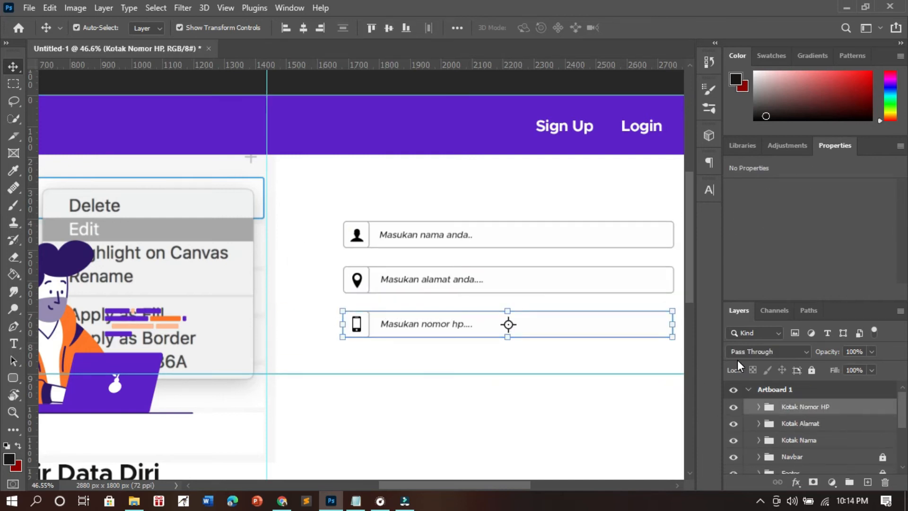
- Duplicate the Kotak Nomor HP group and place the copy about 245 px below the third field
{"action": "left_click", "coordinate": [327, 248]}
{"action": "scroll", "coordinate": [327, 247], "scroll_direction": "down", "scroll_amount": 5}
{"action": "mouse_move", "coordinate": [268, 238]}
{"action": "left_mouse_down"}
{"action": "mouse_move", "coordinate": [160, 270]}
{"action": "mouse_move", "coordinate": [269, 245]}
{"action": "left_mouse_up"}
{"action": "scroll", "coordinate": [426, 266], "scroll_direction": "up", "scroll_amount": 5}
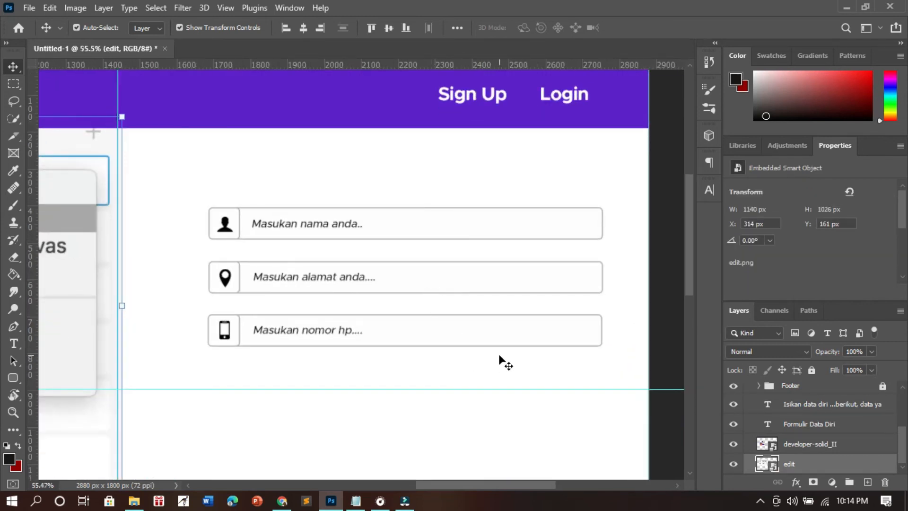
{"action": "left_click_drag", "start_coordinate": [440, 377], "coordinate": [209, 319]}
{"action": "scroll", "coordinate": [819, 434], "scroll_direction": "up", "scroll_amount": 5}
{"action": "left_click", "coordinate": [810, 407]}
{"action": "left_click", "coordinate": [759, 407]}
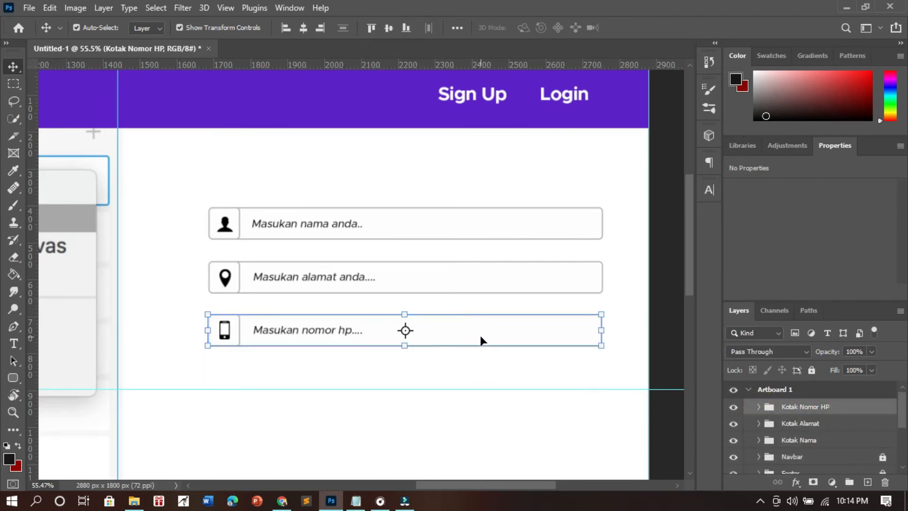
{"action": "left_click_drag", "start_coordinate": [338, 331], "coordinate": [331, 415]}
- Change the fourth field's placeholder text to "-Pilih agama anda.-"
{"action": "scroll", "coordinate": [349, 308], "scroll_direction": "down", "scroll_amount": 3}
{"action": "double_click", "coordinate": [345, 303]}
{"action": "key", "text": "BackSpace"}
{"action": "type", "text": "-Pilih Agama And"}
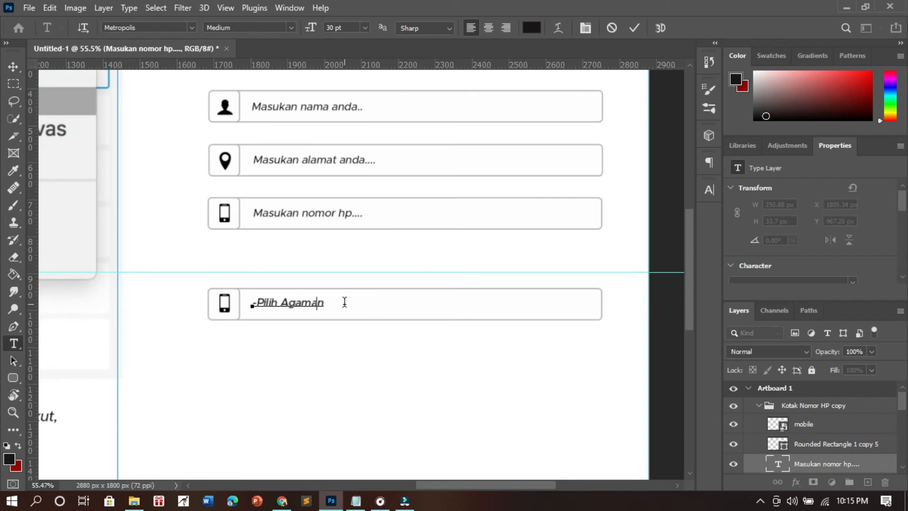
{"action": "key", "text": "BackSpace"}
{"action": "key", "text": "BackSpace"}
{"action": "key", "text": "BackSpace"}
{"action": "key", "text": "BackSpace"}
{"action": "key", "text": "BackSpace"}
{"action": "type", "text": "agama anda...."}
{"action": "key", "text": "BackSpace"}
{"action": "key", "text": "BackSpace"}
{"action": "key", "text": "BackSpace"}
{"action": "type", "text": "-"}
{"action": "key", "text": "ctrl+Return"}
{"action": "key", "text": "v"}
{"action": "left_click", "coordinate": [360, 376]}
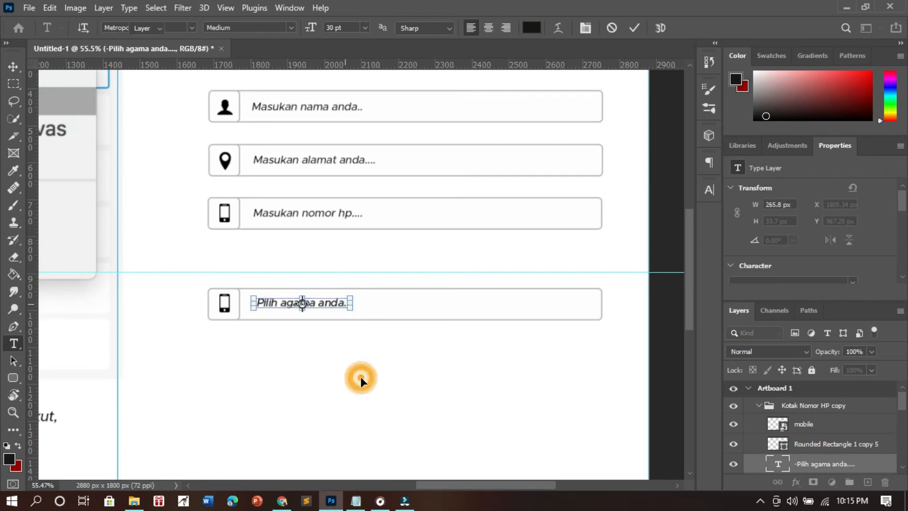
- Draw a black-filled triangle about 36 by 32 px inside the fourth field near its right end
{"action": "scroll", "coordinate": [358, 381], "scroll_direction": "down", "scroll_amount": 1}
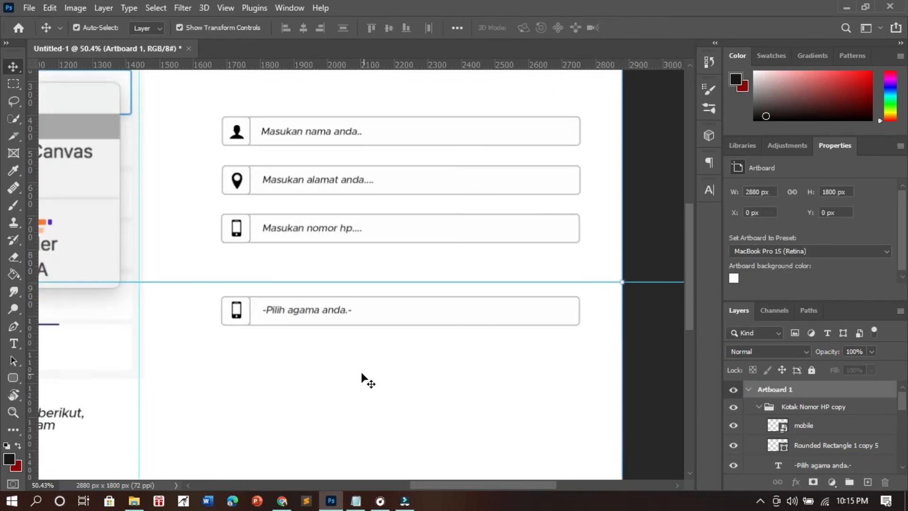
{"action": "left_click", "coordinate": [13, 379]}
{"action": "left_click", "coordinate": [66, 416]}
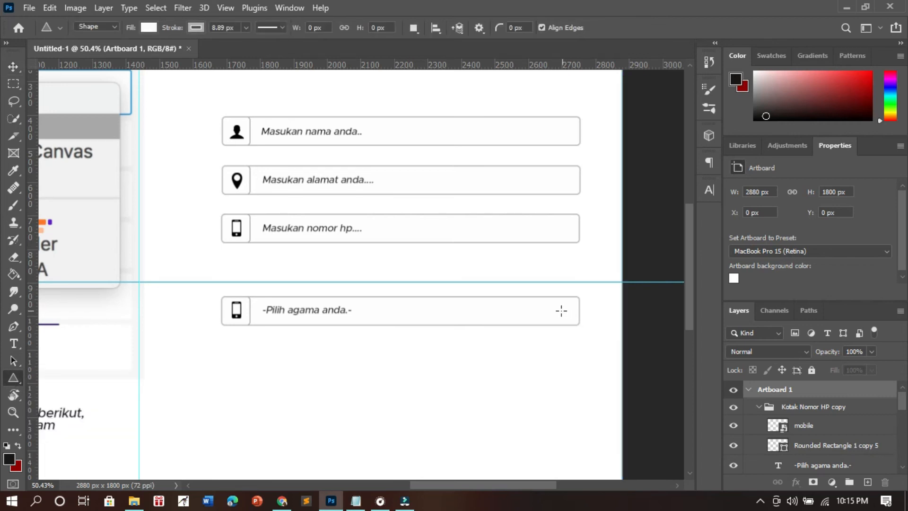
{"action": "left_click", "coordinate": [149, 27]}
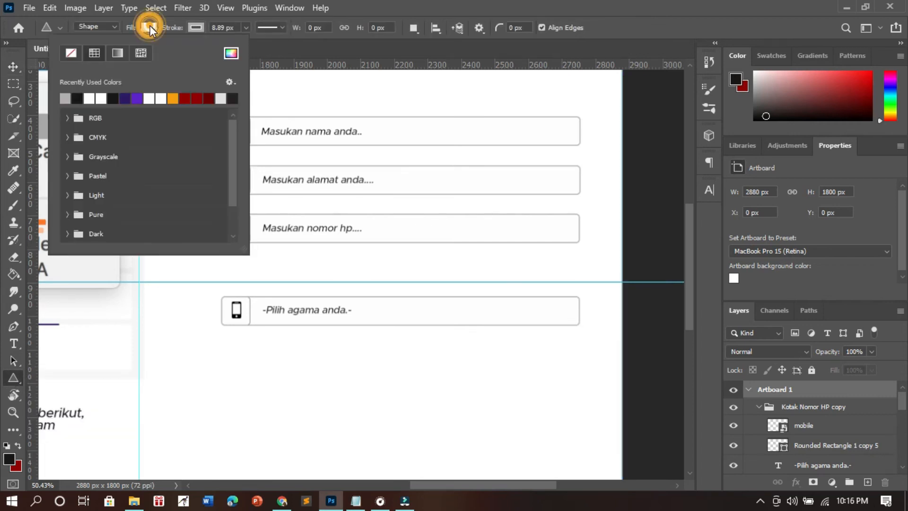
{"action": "left_click", "coordinate": [80, 98]}
{"action": "left_click", "coordinate": [416, 5]}
{"action": "left_click_drag", "start_coordinate": [558, 306], "coordinate": [567, 313]}
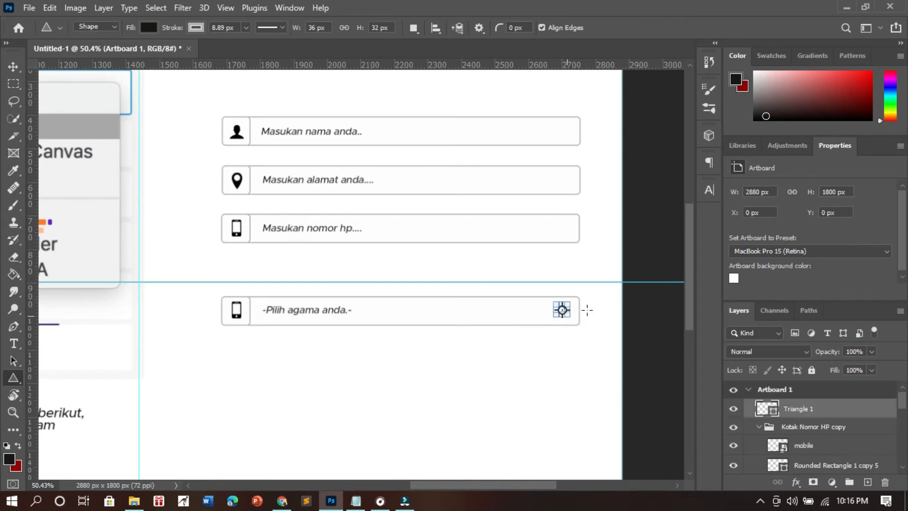
- Flip the triangle vertically so it points down as a dropdown arrow
{"action": "key", "text": "v"}
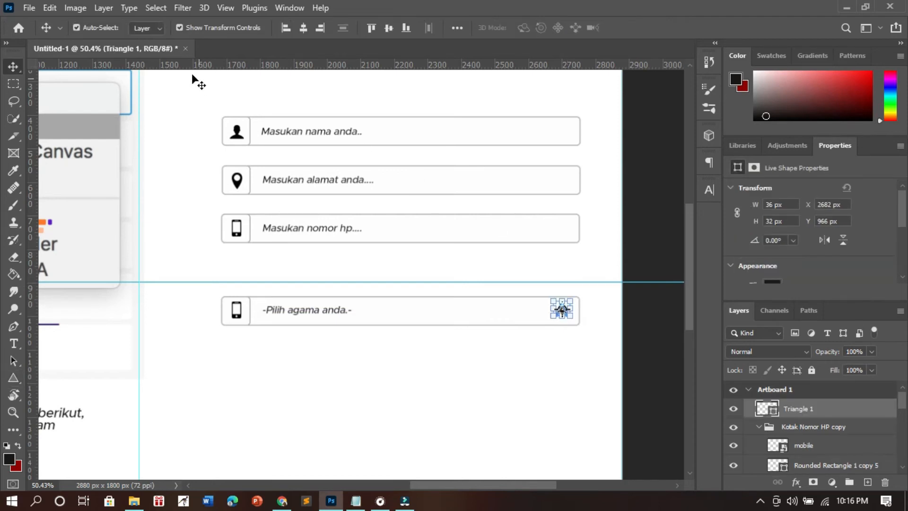
{"action": "left_click", "coordinate": [75, 8]}
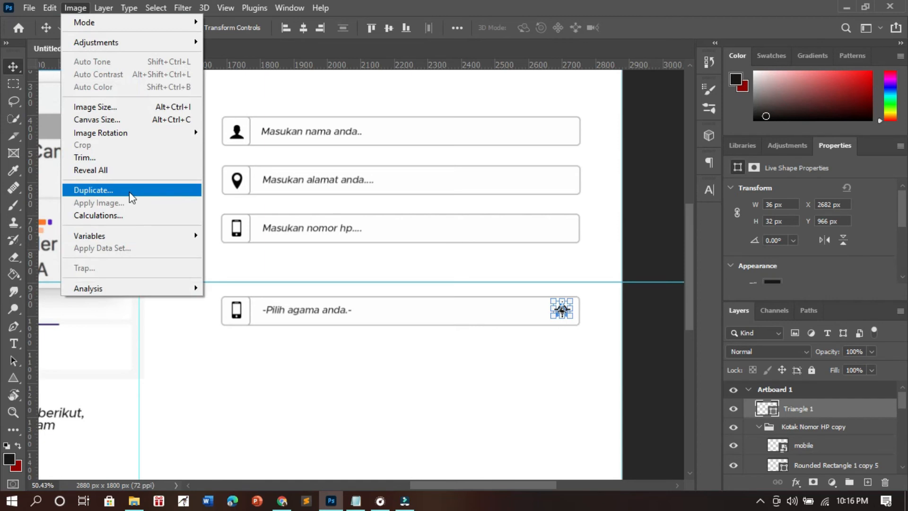
{"action": "key", "text": "Left"}
{"action": "mouse_move", "coordinate": [126, 312]}
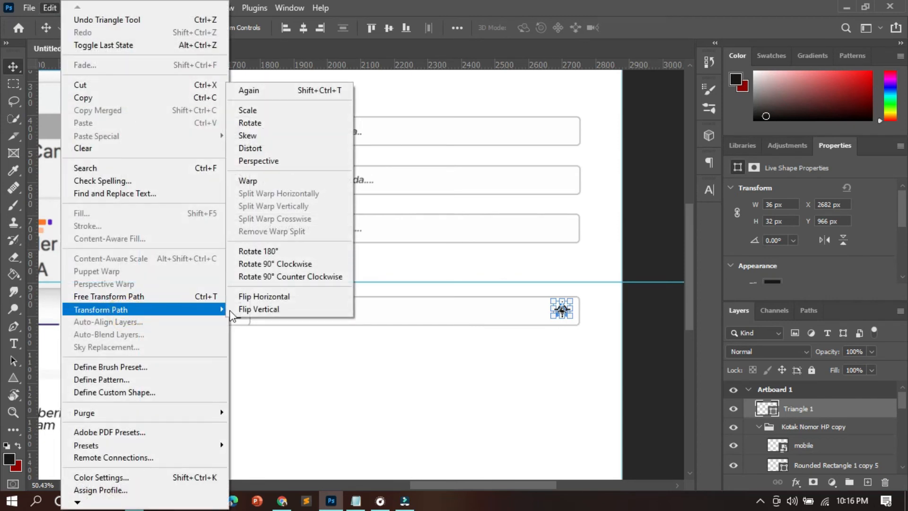
{"action": "left_click", "coordinate": [279, 308]}
{"action": "left_click", "coordinate": [501, 411]}
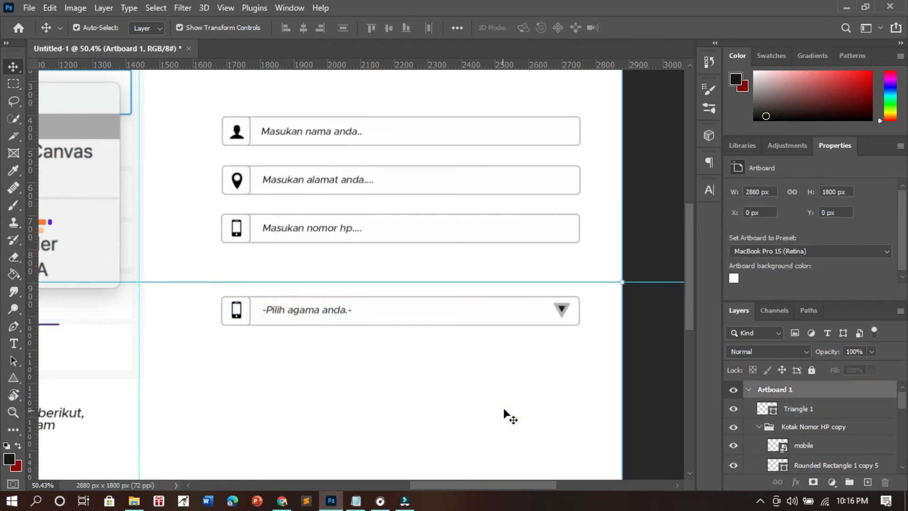
- Reduce the dropdown triangle's stroke width to 0.73 px
{"action": "left_click", "coordinate": [566, 309]}
{"action": "scroll", "coordinate": [781, 246], "scroll_direction": "down", "scroll_amount": 3}
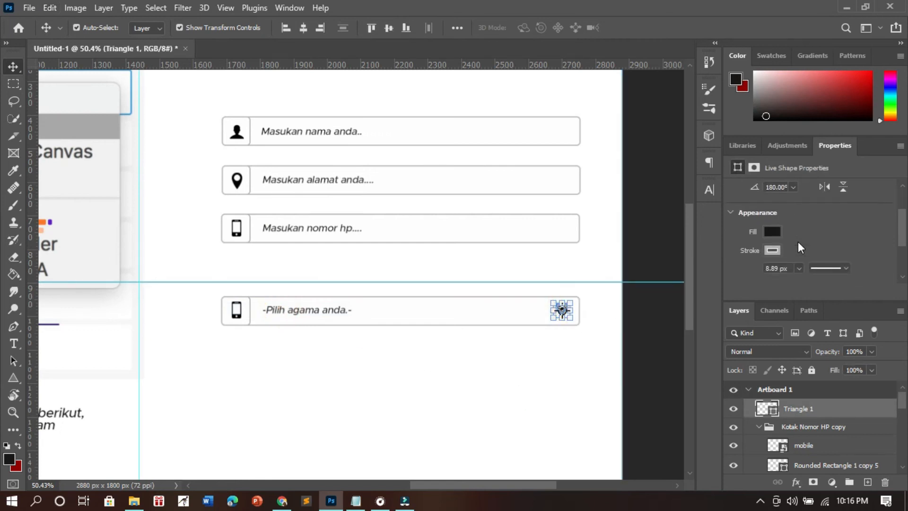
{"action": "left_click", "coordinate": [799, 247]}
{"action": "left_click_drag", "start_coordinate": [827, 262], "coordinate": [788, 260]}
{"action": "left_click", "coordinate": [659, 342]}
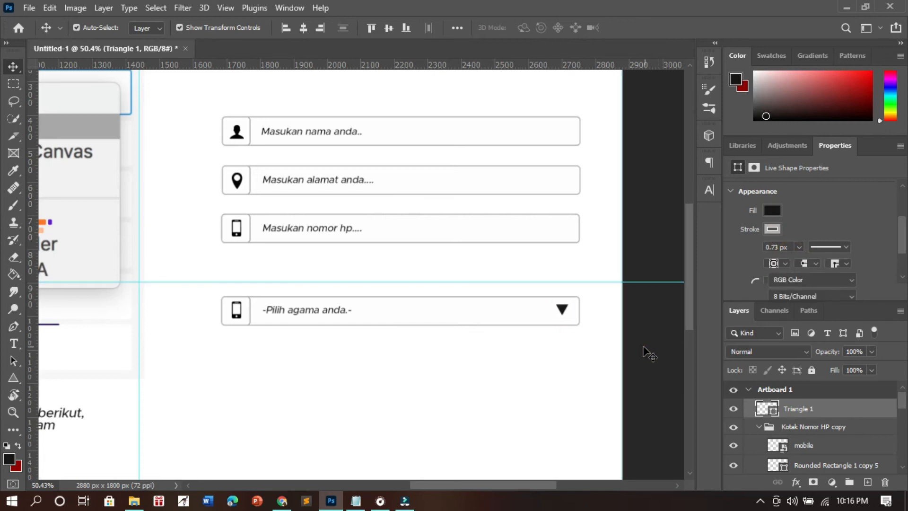
- Delete the mobile icon from the fourth field's icon box
{"action": "scroll", "coordinate": [430, 359], "scroll_direction": "down", "scroll_amount": 4}
{"action": "scroll", "coordinate": [487, 377], "scroll_direction": "down", "scroll_amount": 1}
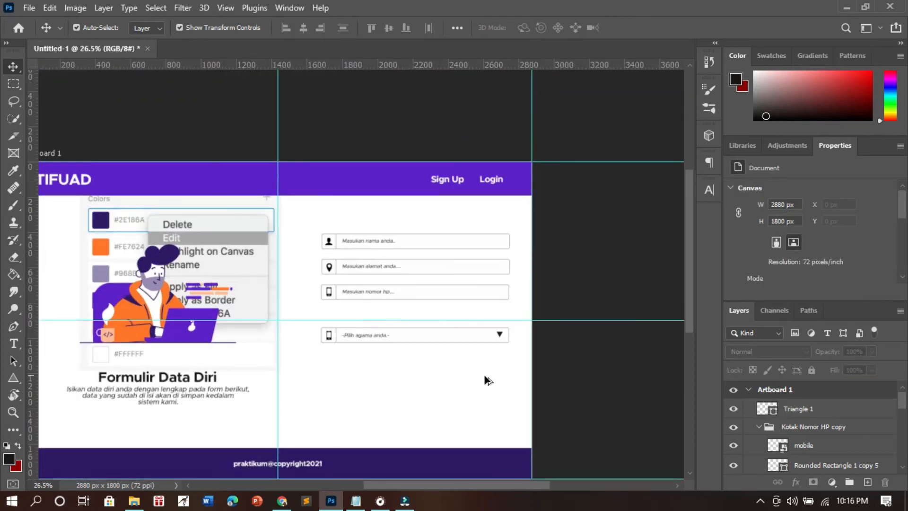
{"action": "scroll", "coordinate": [487, 377], "scroll_direction": "up", "scroll_amount": 4}
{"action": "scroll", "coordinate": [504, 315], "scroll_direction": "up", "scroll_amount": 1}
{"action": "scroll", "coordinate": [513, 308], "scroll_direction": "down", "scroll_amount": 3}
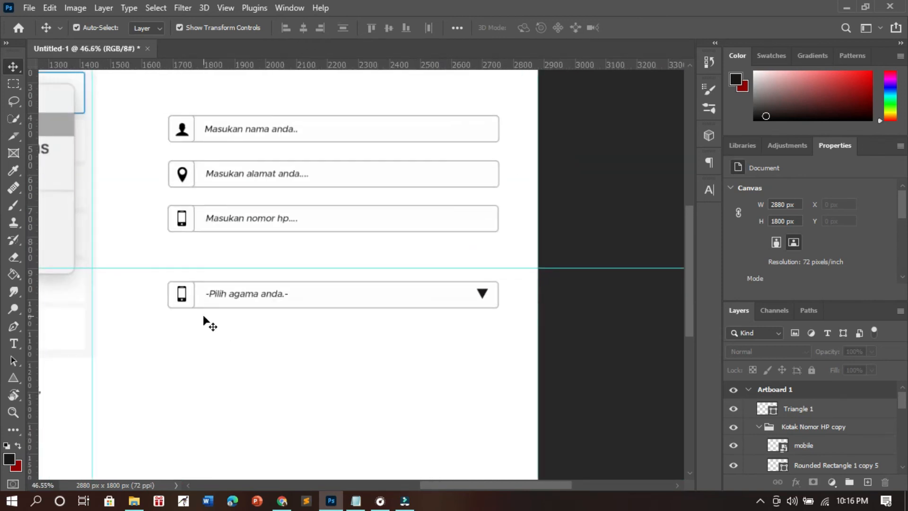
{"action": "scroll", "coordinate": [199, 315], "scroll_direction": "up", "scroll_amount": 3}
{"action": "left_click", "coordinate": [175, 286]}
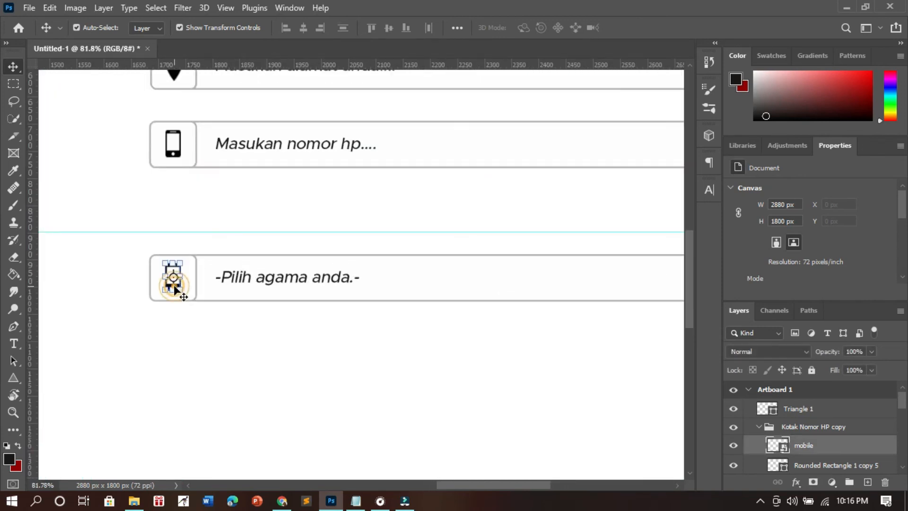
{"action": "key", "text": "Delete"}
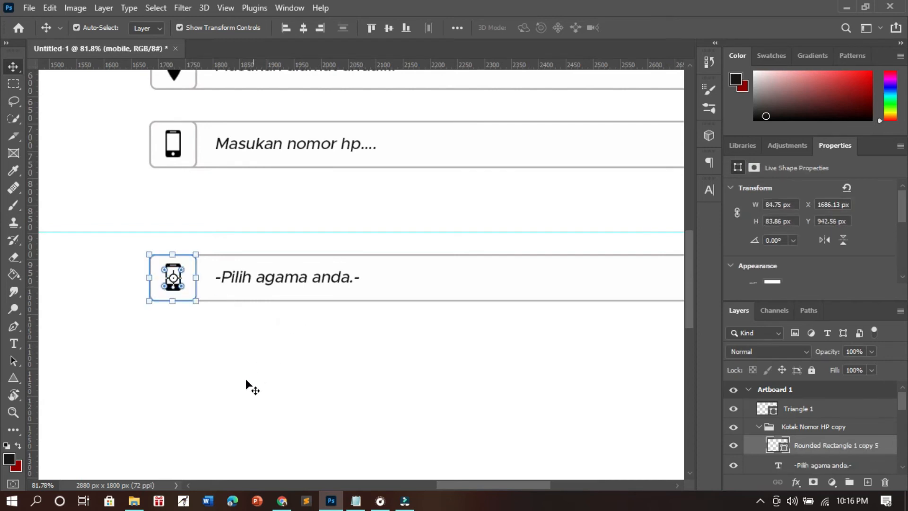
- Place the users2 icon from the 32px icon folder in the fourth field's icon box at about 44 by 44 px
{"action": "left_click", "coordinate": [135, 503]}
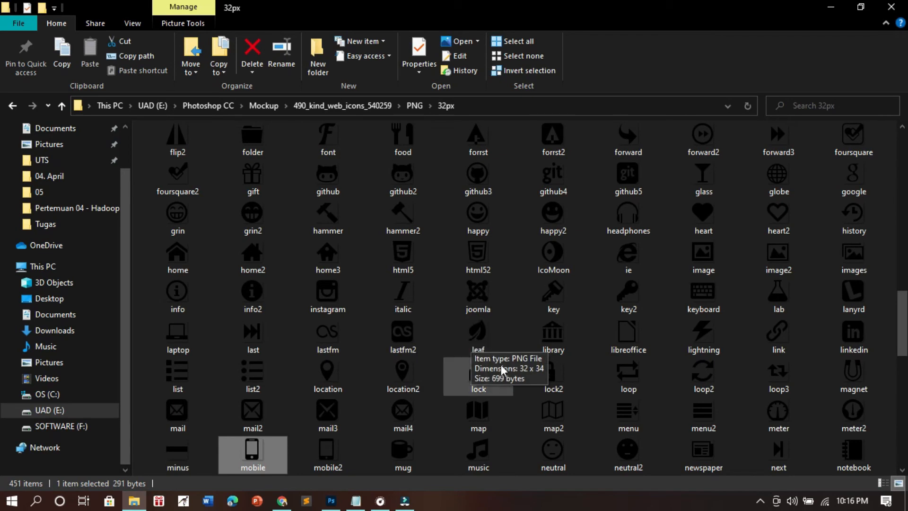
{"action": "scroll", "coordinate": [468, 359], "scroll_direction": "down", "scroll_amount": 5}
{"action": "left_click", "coordinate": [172, 388]}
{"action": "left_click_drag", "start_coordinate": [173, 390], "coordinate": [185, 292]}
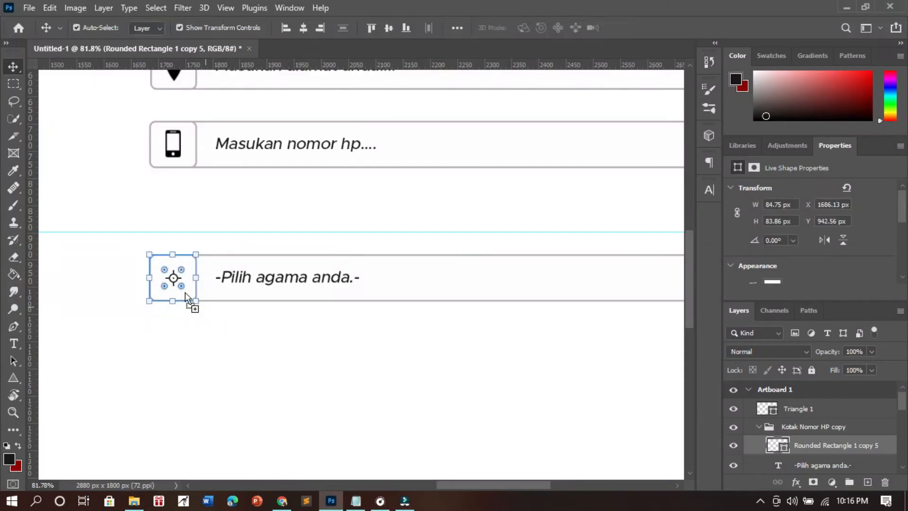
{"action": "left_click_drag", "start_coordinate": [371, 266], "coordinate": [62, 284]}
{"action": "key", "text": "Return"}
{"action": "left_click", "coordinate": [381, 314]}
{"action": "key", "text": "ctrl+z"}
{"action": "left_click", "coordinate": [371, 276]}
{"action": "left_click", "coordinate": [373, 278]}
{"action": "key", "text": "Return"}
- Center the users2 icon within the fourth field's icon box
{"action": "scroll", "coordinate": [373, 278], "scroll_direction": "up", "scroll_amount": 4}
{"action": "left_click", "coordinate": [377, 325]}
{"action": "left_click", "coordinate": [189, 368]}
{"action": "scroll", "coordinate": [187, 369], "scroll_direction": "left", "scroll_amount": 2}
{"action": "left_click_drag", "start_coordinate": [133, 282], "coordinate": [141, 280]}
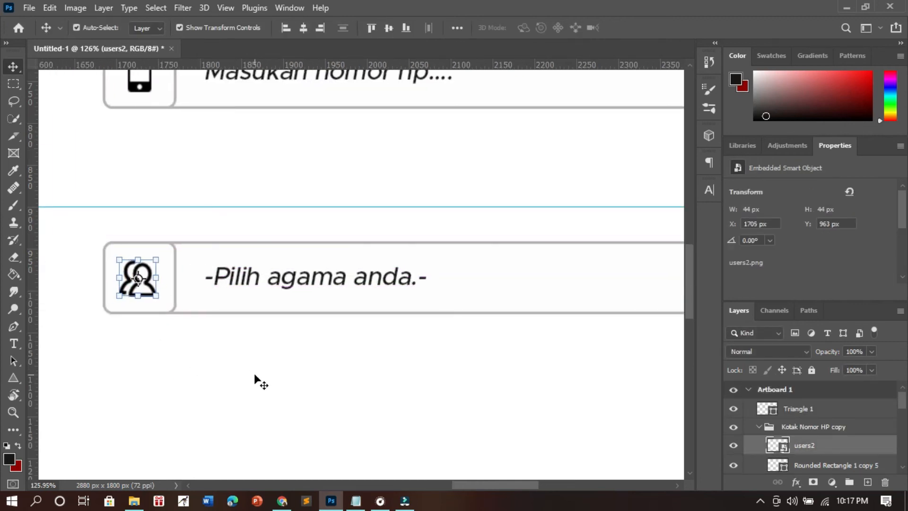
{"action": "left_click", "coordinate": [256, 374]}
{"action": "scroll", "coordinate": [279, 375], "scroll_direction": "down", "scroll_amount": 6}
{"action": "scroll", "coordinate": [402, 379], "scroll_direction": "down", "scroll_amount": 3}
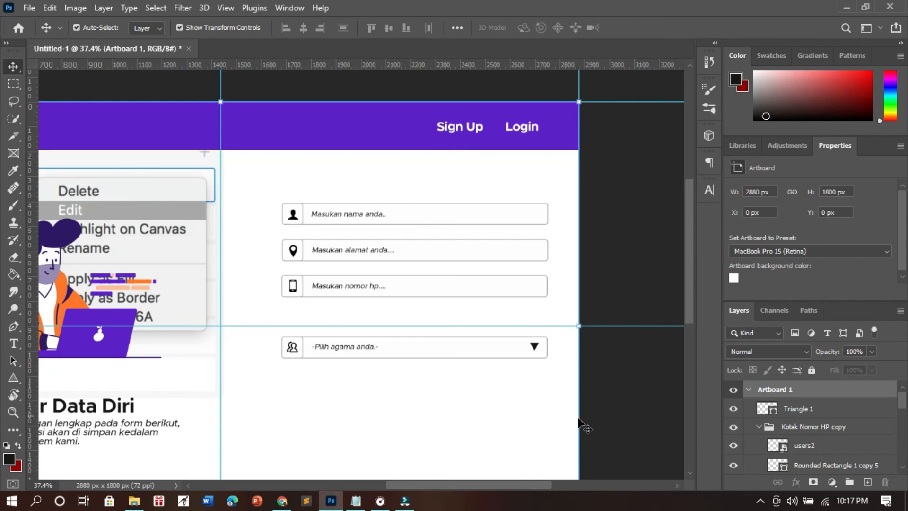
{"action": "left_click", "coordinate": [759, 500]}
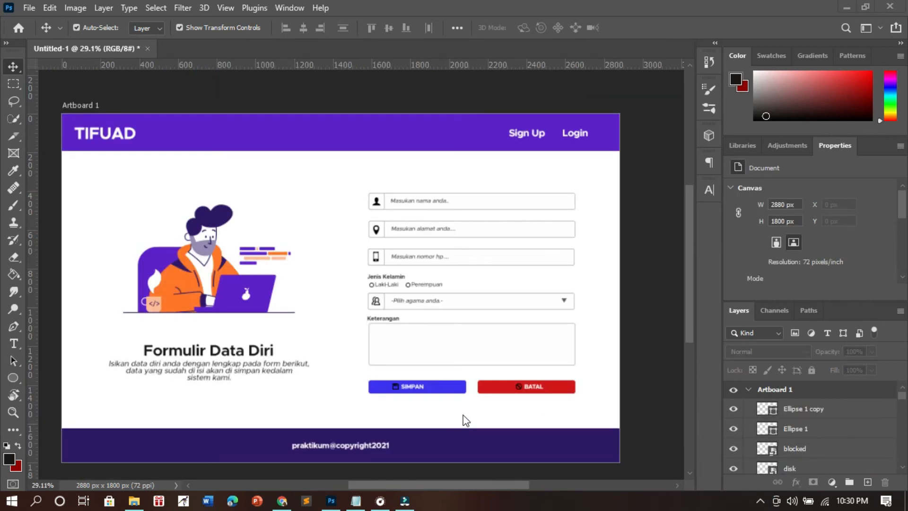
{"action": "scroll", "coordinate": [462, 358], "scroll_direction": "up", "scroll_amount": 2}
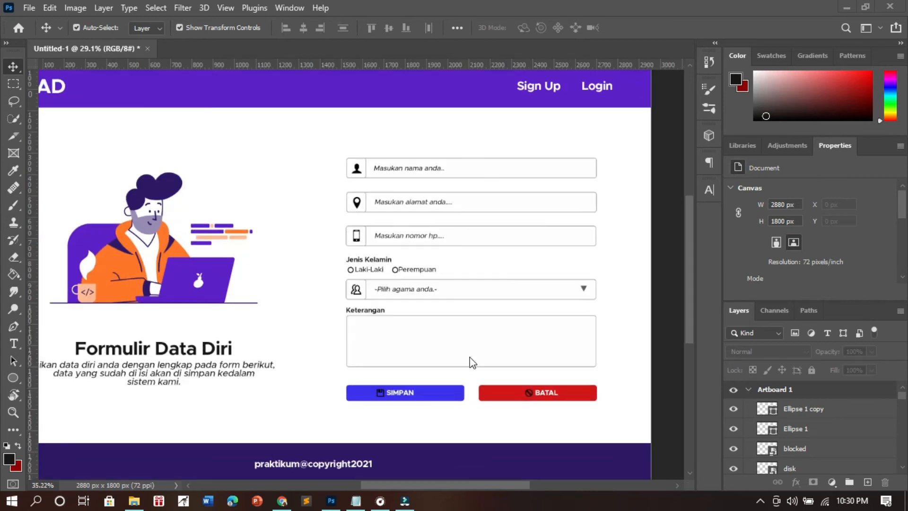
- Examine the page layout, from navbar and captioned illustration to the form fields, buttons and footer
{"action": "scroll", "coordinate": [154, 367], "scroll_direction": "down", "scroll_amount": 2}
{"action": "scroll", "coordinate": [115, 328], "scroll_direction": "up", "scroll_amount": 2}
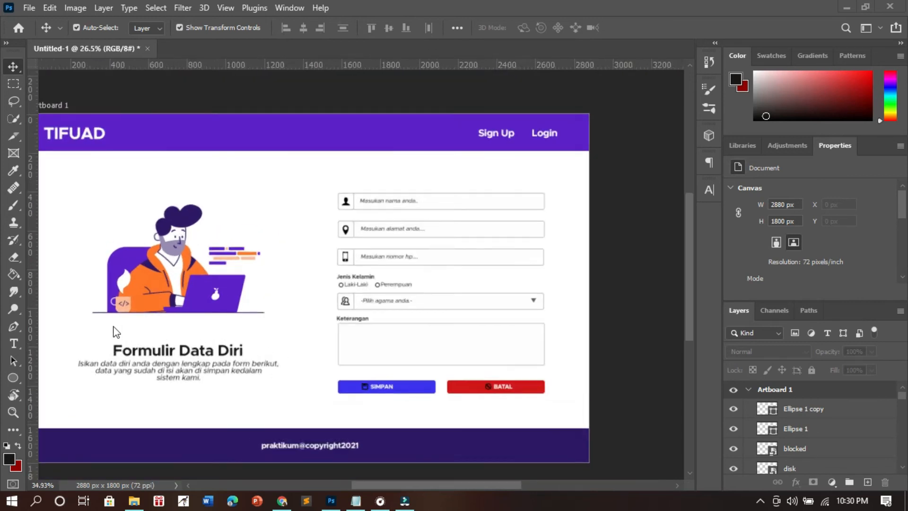
{"action": "scroll", "coordinate": [141, 326], "scroll_direction": "down", "scroll_amount": 2}
{"action": "scroll", "coordinate": [161, 328], "scroll_direction": "up", "scroll_amount": 2}
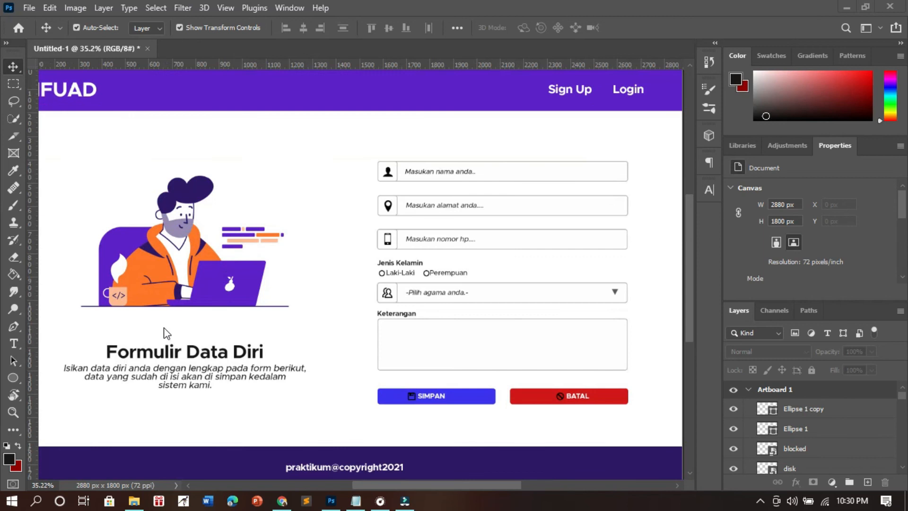
{"action": "scroll", "coordinate": [164, 332], "scroll_direction": "left", "scroll_amount": 2}
{"action": "scroll", "coordinate": [241, 323], "scroll_direction": "down", "scroll_amount": 2}
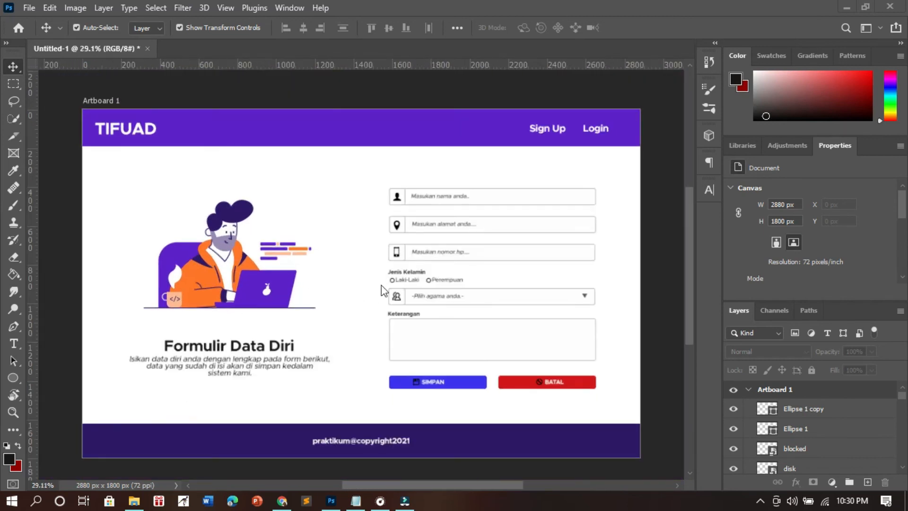
{"action": "scroll", "coordinate": [412, 259], "scroll_direction": "up", "scroll_amount": 1}
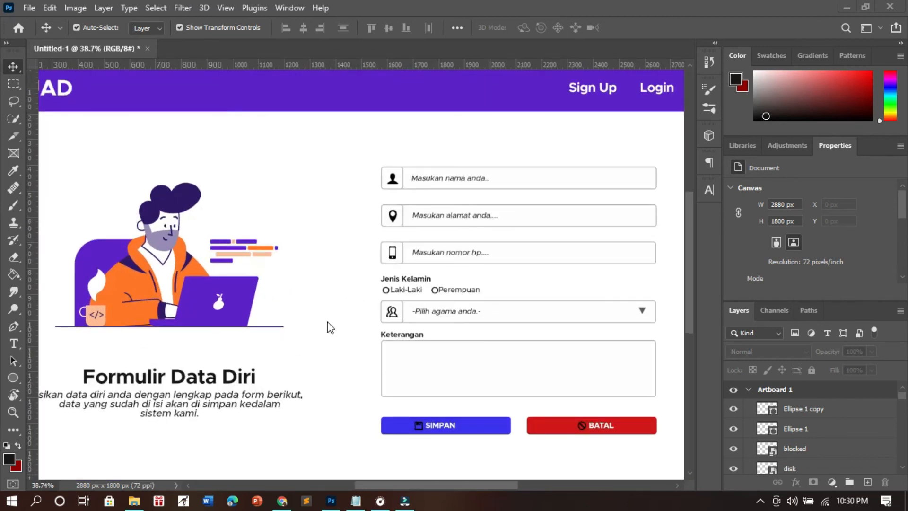
{"action": "scroll", "coordinate": [328, 322], "scroll_direction": "down", "scroll_amount": 1}
{"action": "scroll", "coordinate": [631, 355], "scroll_direction": "up", "scroll_amount": 2}
{"action": "scroll", "coordinate": [476, 360], "scroll_direction": "up", "scroll_amount": 1}
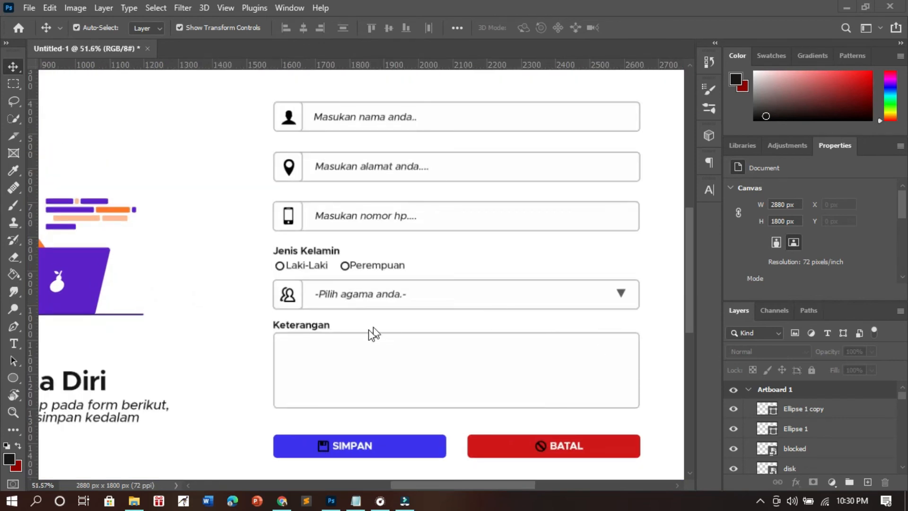
{"action": "scroll", "coordinate": [447, 365], "scroll_direction": "down", "scroll_amount": 2}
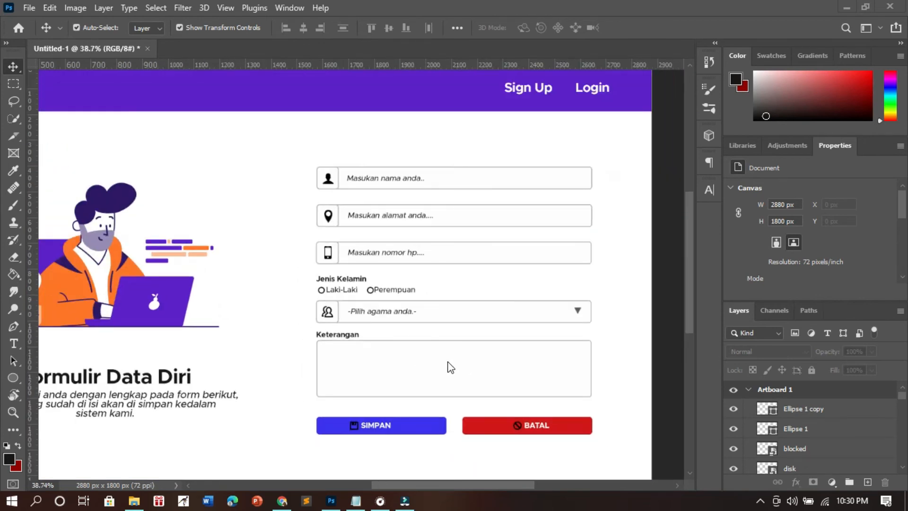
{"action": "scroll", "coordinate": [448, 369], "scroll_direction": "up", "scroll_amount": 1}
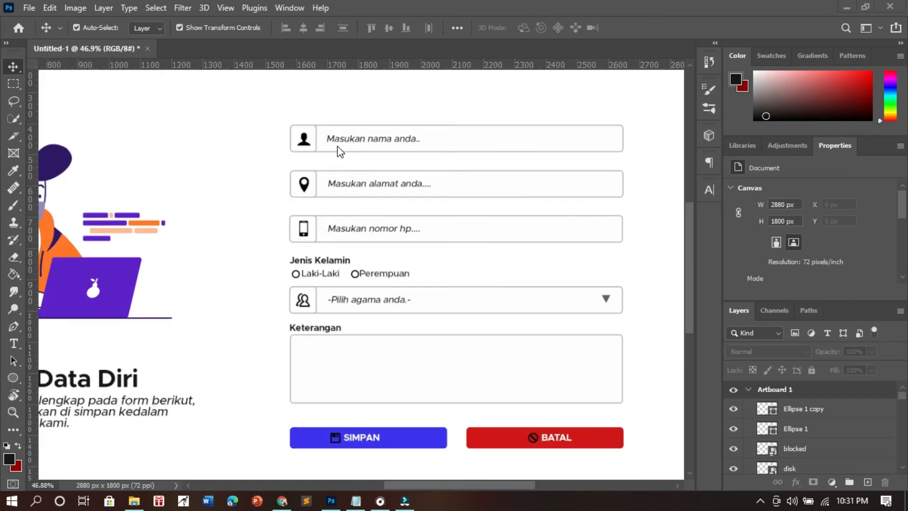
{"action": "left_click", "coordinate": [554, 136]}
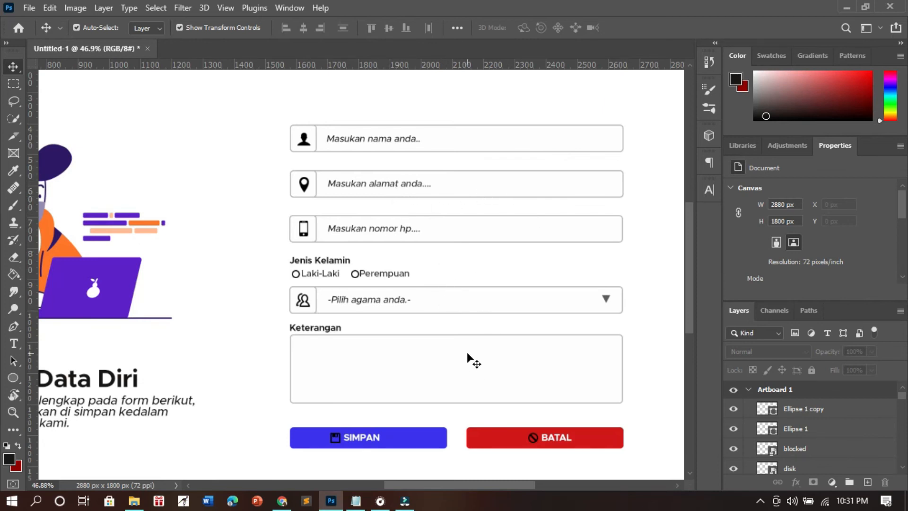
{"action": "scroll", "coordinate": [456, 367], "scroll_direction": "down", "scroll_amount": 3}
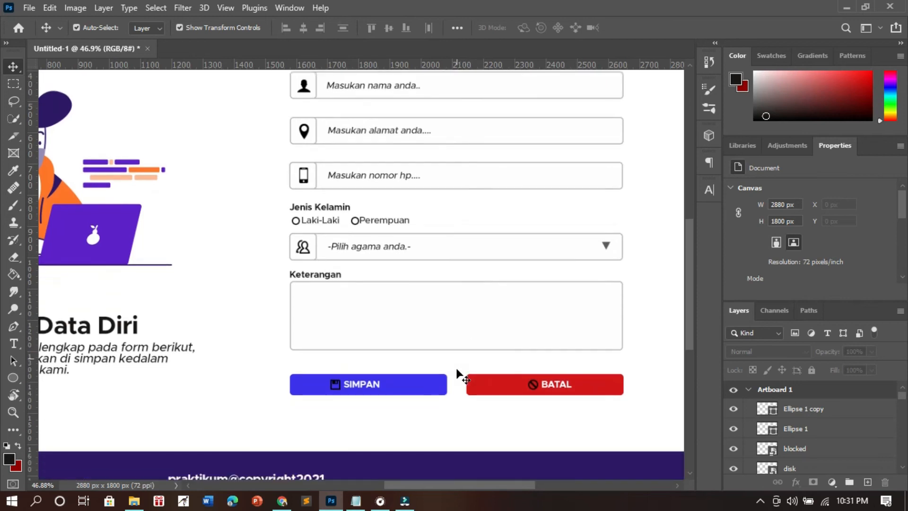
- Locate the layers of the disk icon on the SIMPAN button and the blocked icon on the BATAL button
{"action": "scroll", "coordinate": [449, 364], "scroll_direction": "up", "scroll_amount": 2}
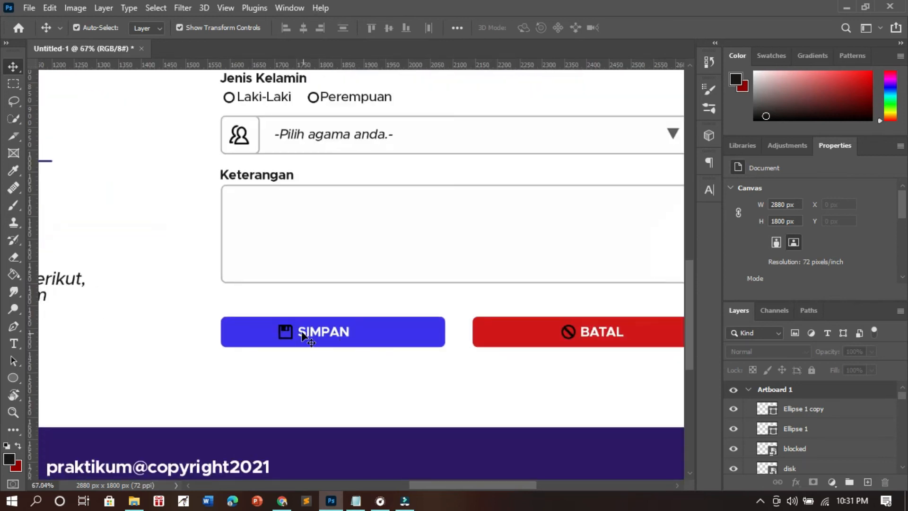
{"action": "left_click", "coordinate": [290, 332]}
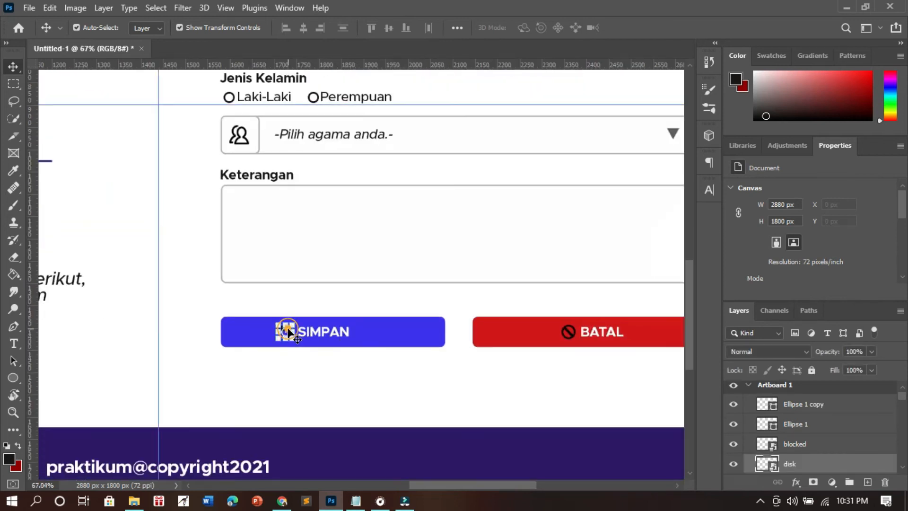
{"action": "left_click", "coordinate": [570, 331]}
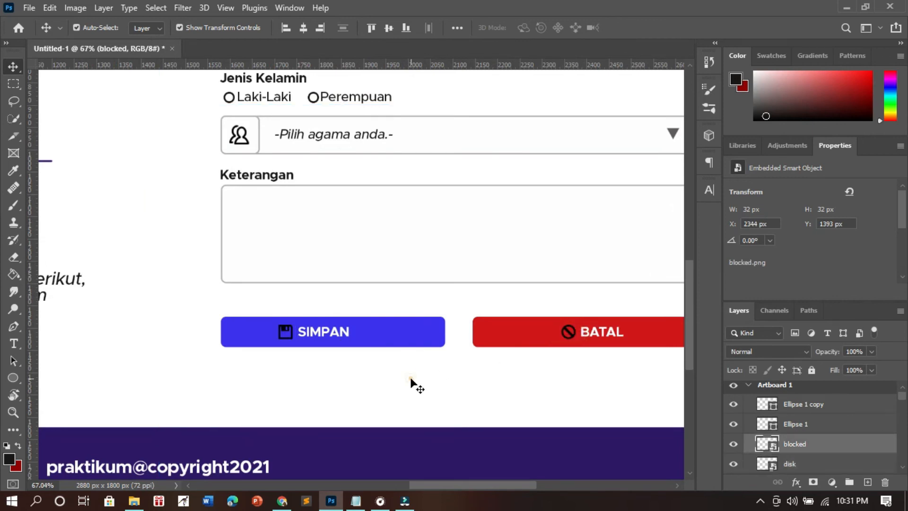
{"action": "left_click", "coordinate": [518, 369]}
{"action": "left_click", "coordinate": [569, 333]}
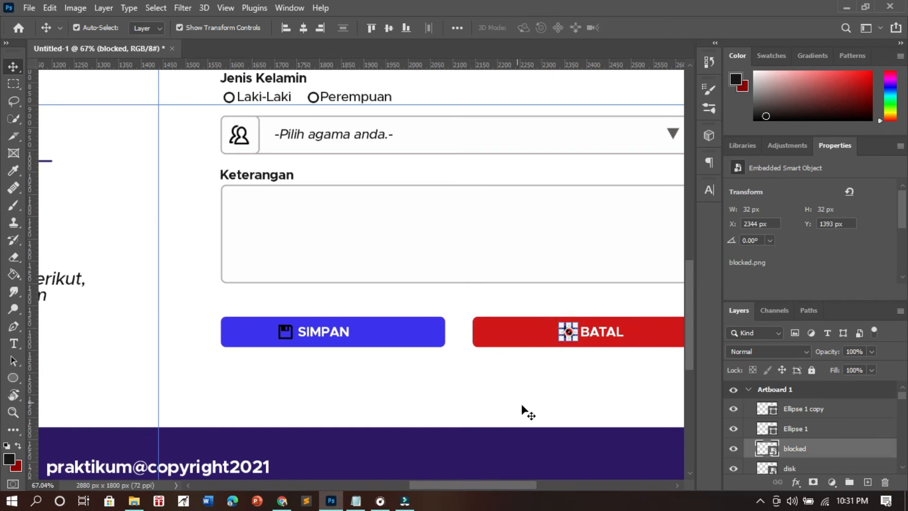
{"action": "left_click", "coordinate": [617, 342]}
{"action": "left_click", "coordinate": [808, 448]}
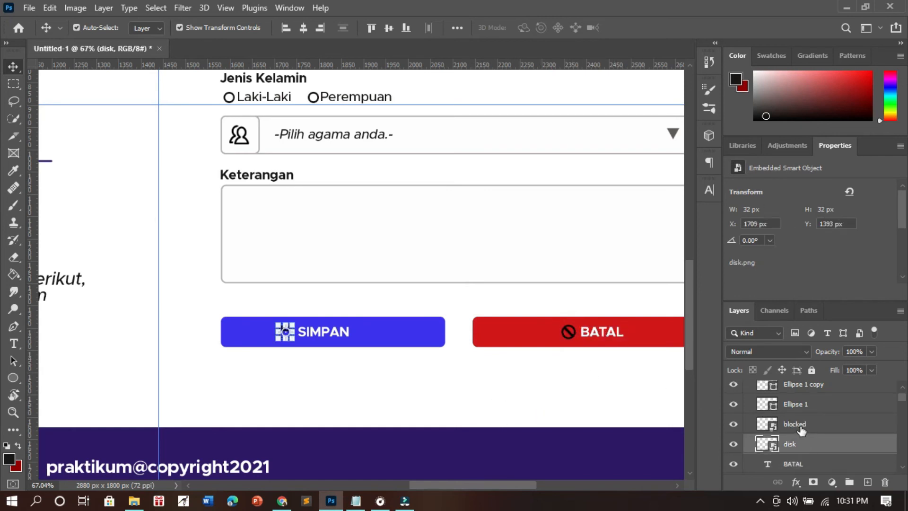
{"action": "left_click", "coordinate": [801, 427]}
{"action": "left_click", "coordinate": [800, 406]}
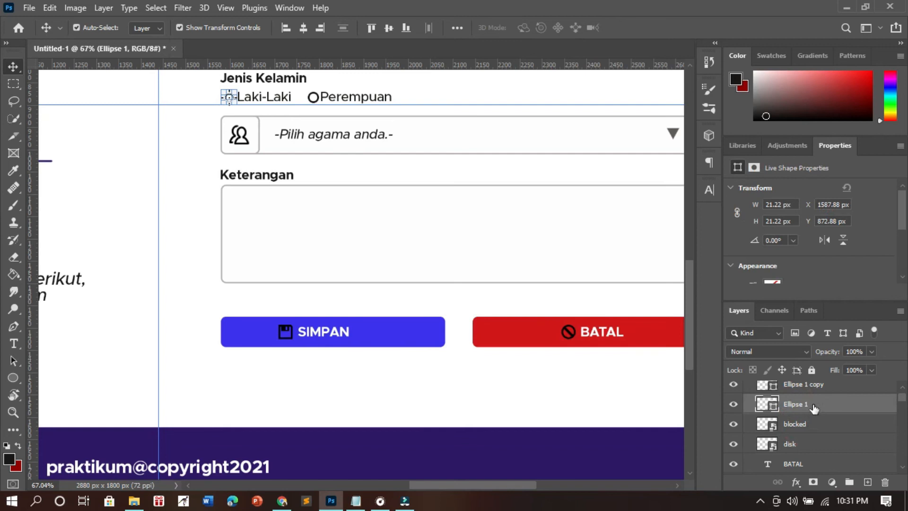
{"action": "scroll", "coordinate": [805, 423], "scroll_direction": "up", "scroll_amount": 1}
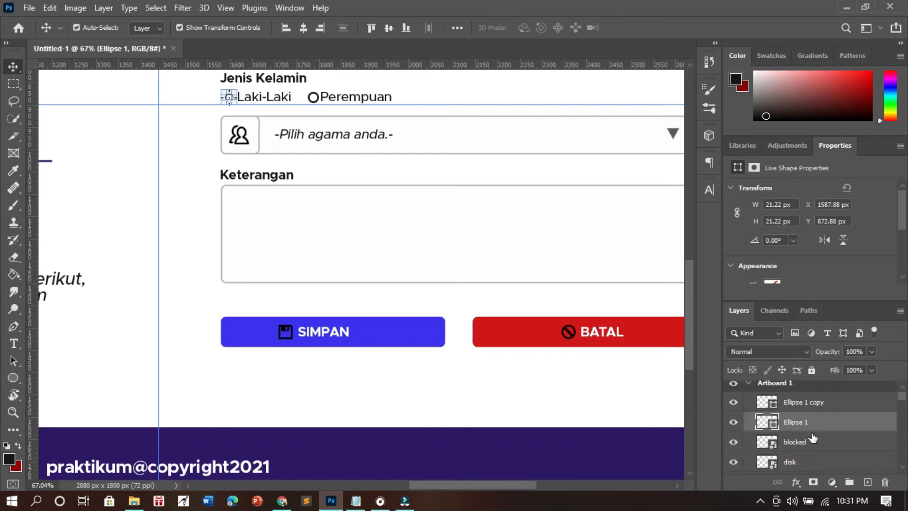
- Group the blocked and disk icon layers together with the BATAL and SIMPAN text layers
{"action": "scroll", "coordinate": [813, 438], "scroll_direction": "down", "scroll_amount": 1}
{"action": "left_click", "coordinate": [812, 425]}
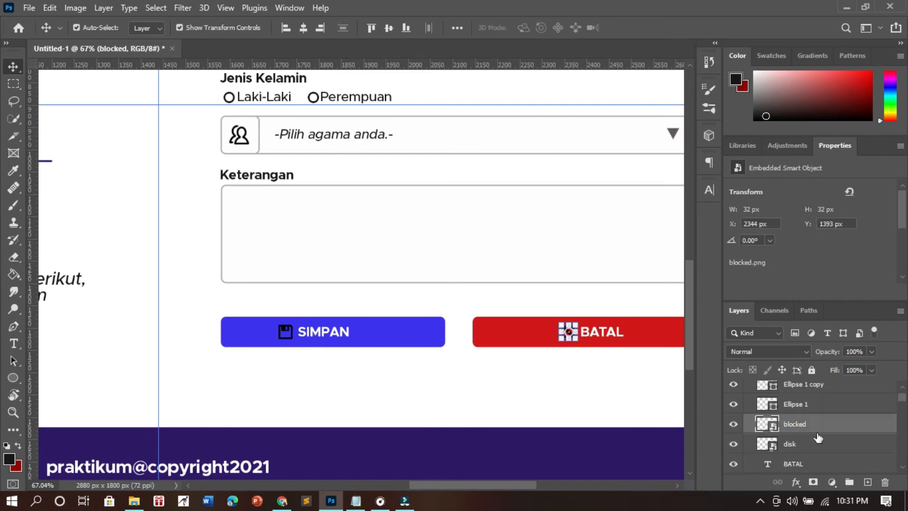
{"action": "scroll", "coordinate": [820, 440], "scroll_direction": "down", "scroll_amount": 1}
{"action": "left_click", "coordinate": [805, 428], "text": "shift"}
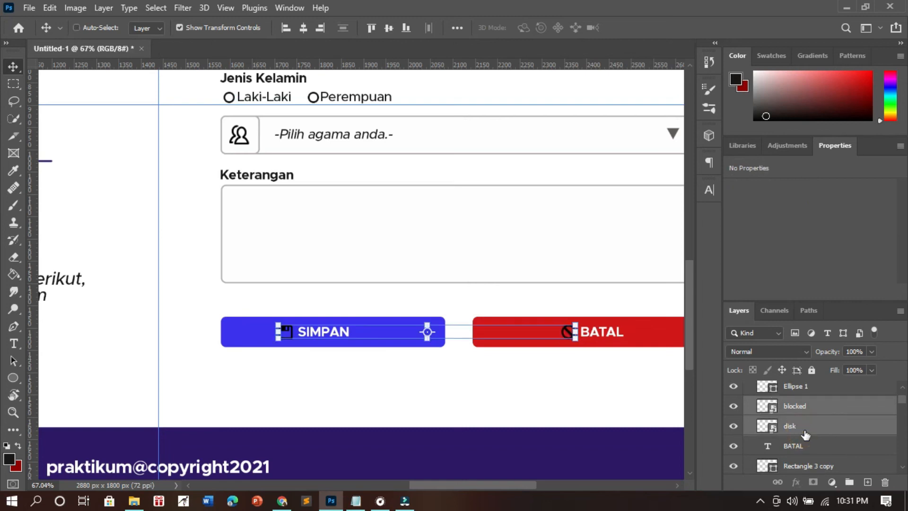
{"action": "scroll", "coordinate": [813, 445], "scroll_direction": "down", "scroll_amount": 1}
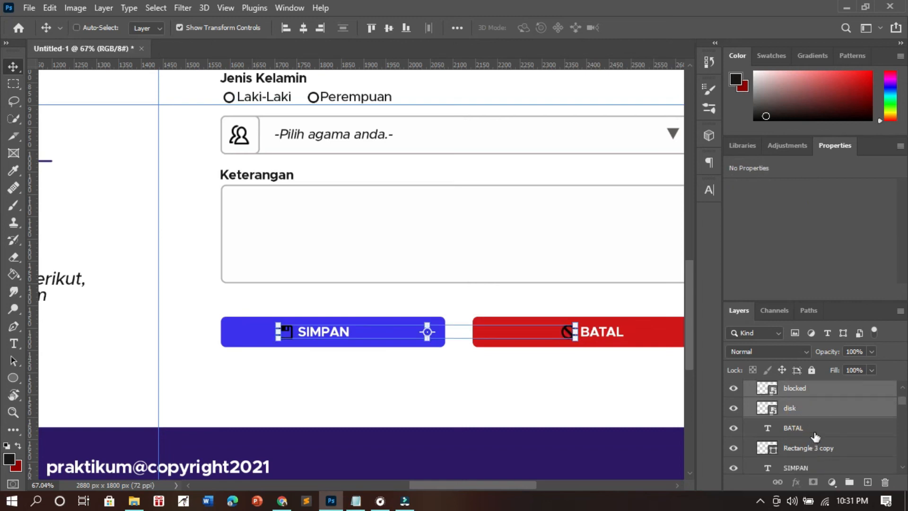
{"action": "left_click", "coordinate": [816, 436], "text": "shift"}
{"action": "left_click", "coordinate": [820, 468], "text": "ctrl"}
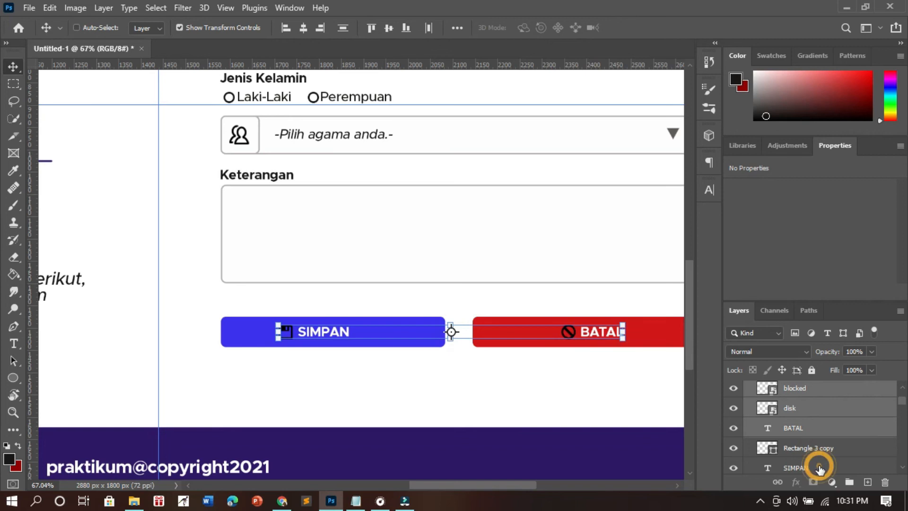
{"action": "left_click", "coordinate": [850, 483]}
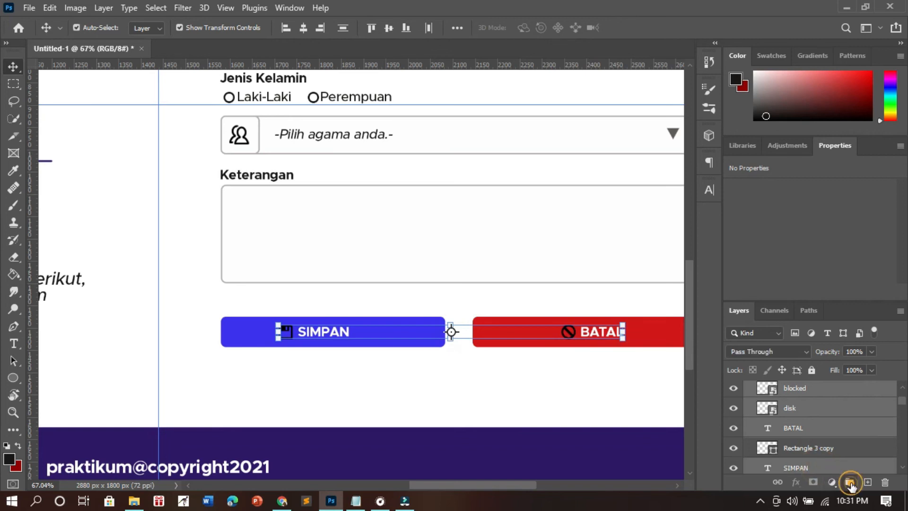
- Apply a white Color Overlay to the group of button icons and labels, sampling the color from the page background
{"action": "double_click", "coordinate": [872, 391]}
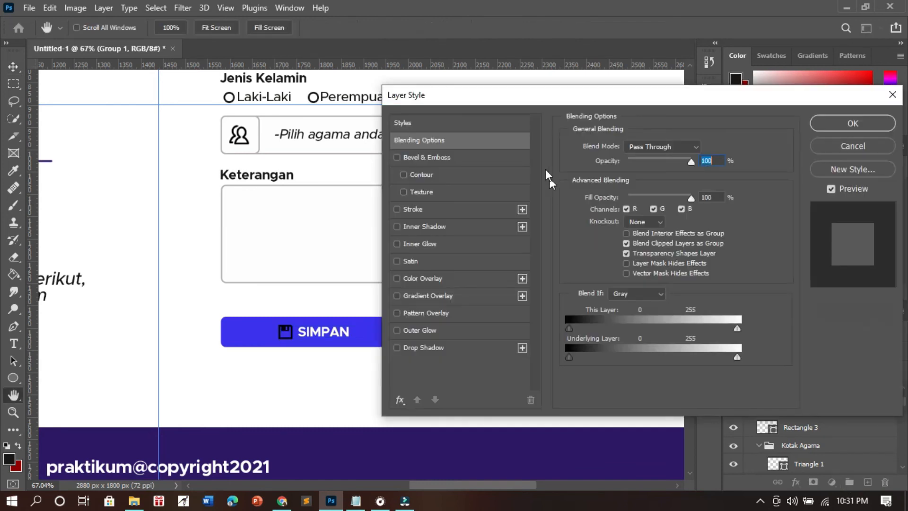
{"action": "left_click_drag", "start_coordinate": [484, 96], "coordinate": [540, 77]}
{"action": "left_click", "coordinate": [491, 243]}
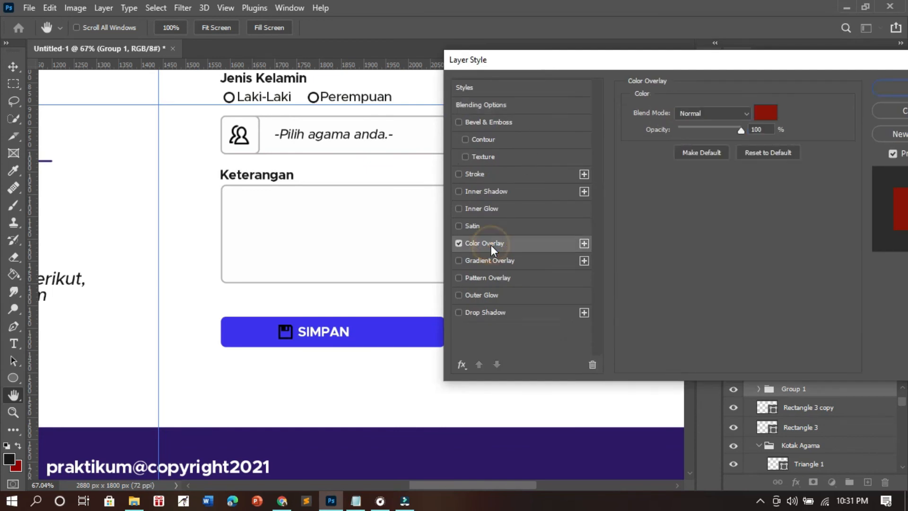
{"action": "left_click", "coordinate": [766, 112]}
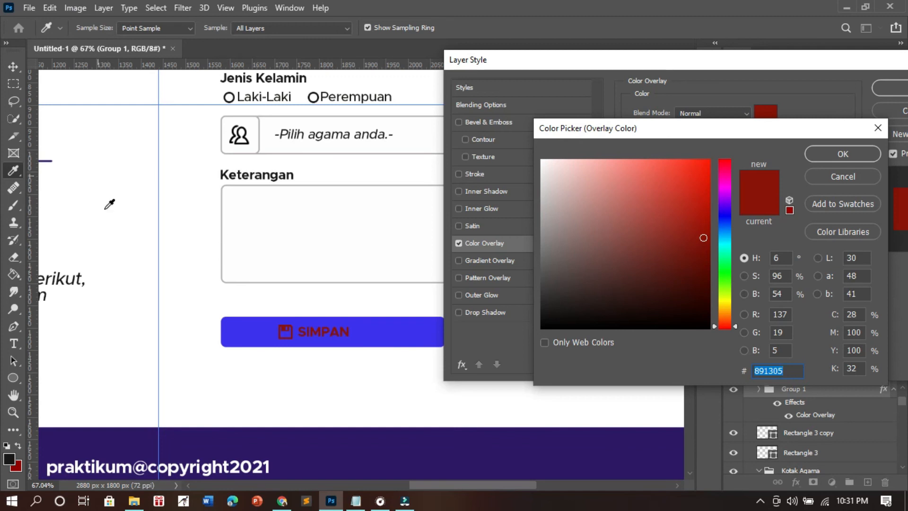
{"action": "left_click", "coordinate": [130, 188]}
{"action": "left_click", "coordinate": [843, 154]}
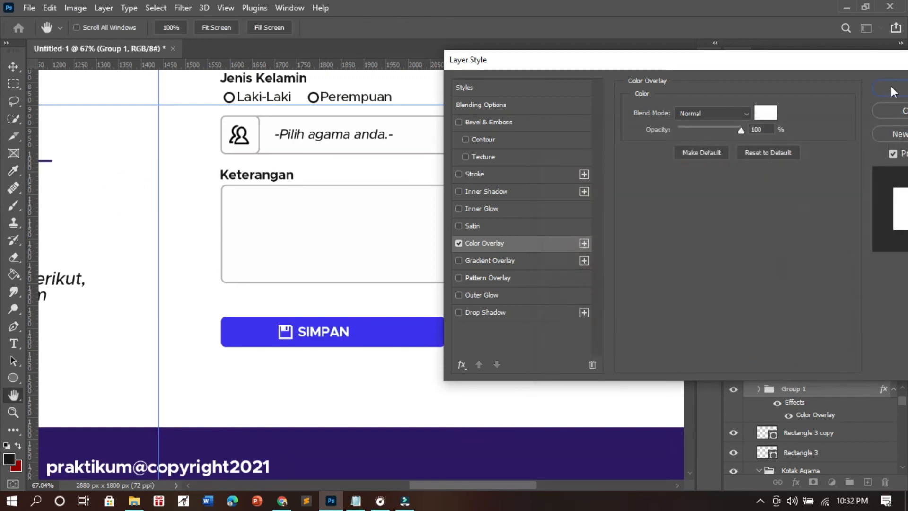
{"action": "left_click", "coordinate": [892, 88]}
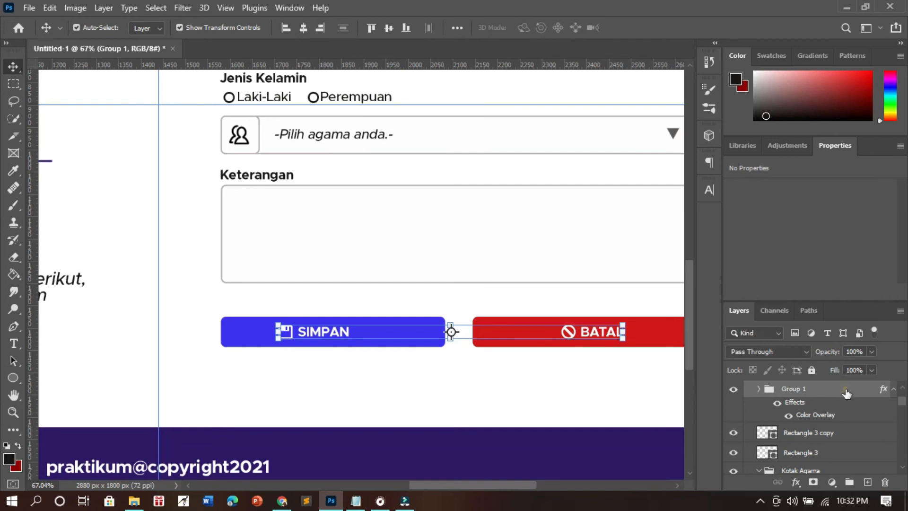
{"action": "left_click", "coordinate": [527, 398]}
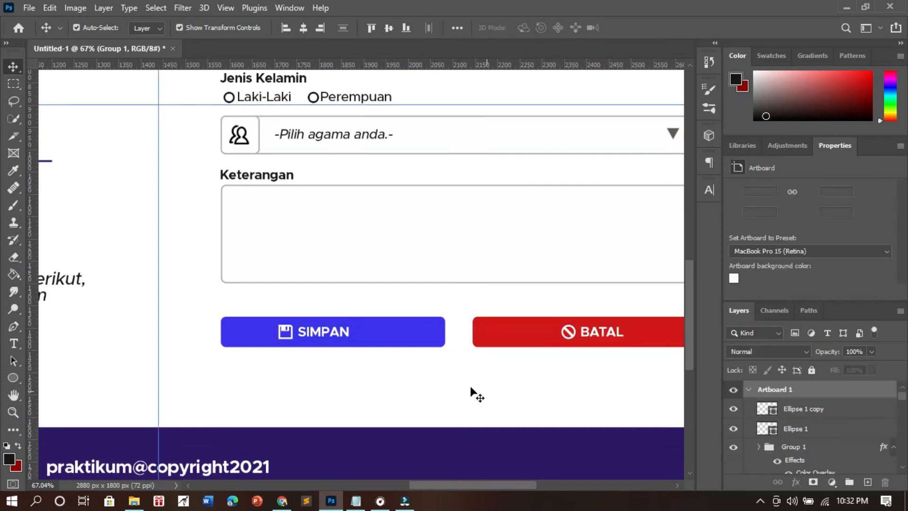
- Clear the guides of the selected artboard and deselect it
{"action": "scroll", "coordinate": [470, 385], "scroll_direction": "down", "scroll_amount": 3}
{"action": "scroll", "coordinate": [470, 385], "scroll_direction": "down", "scroll_amount": 4}
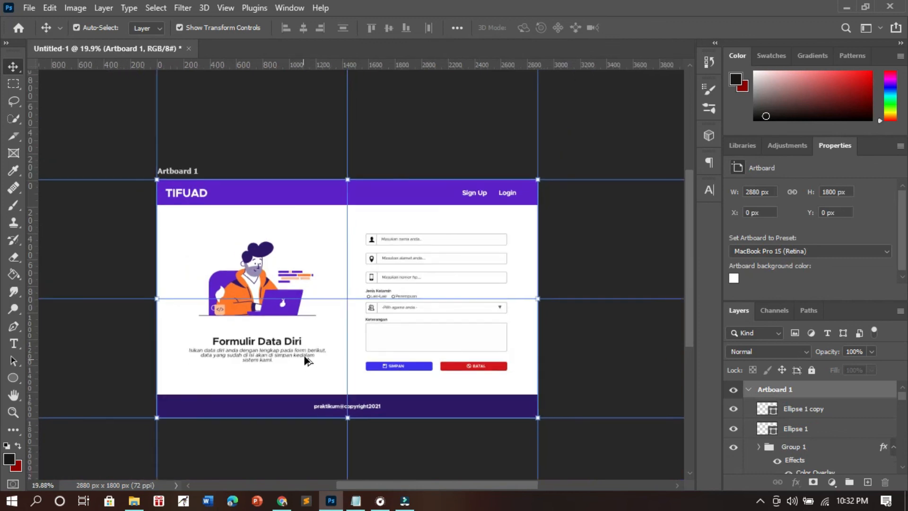
{"action": "scroll", "coordinate": [221, 343], "scroll_direction": "up", "scroll_amount": 4}
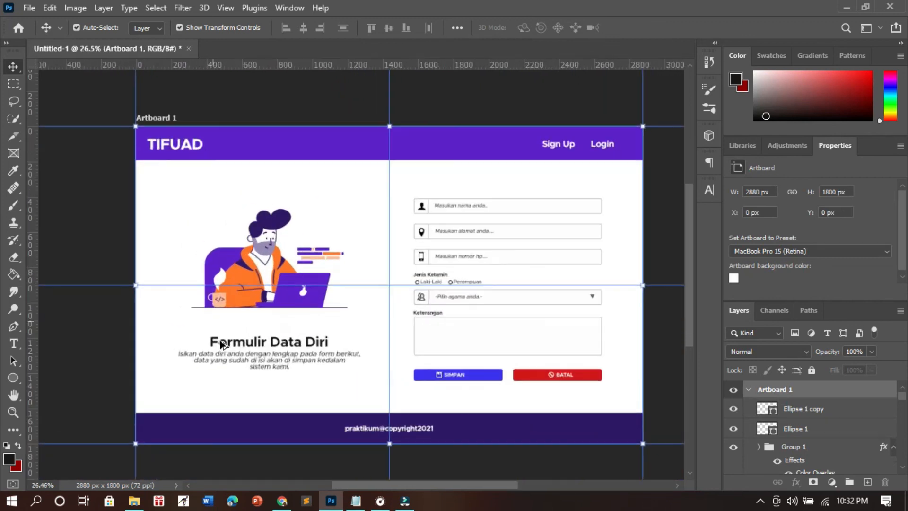
{"action": "scroll", "coordinate": [239, 340], "scroll_direction": "down", "scroll_amount": 2}
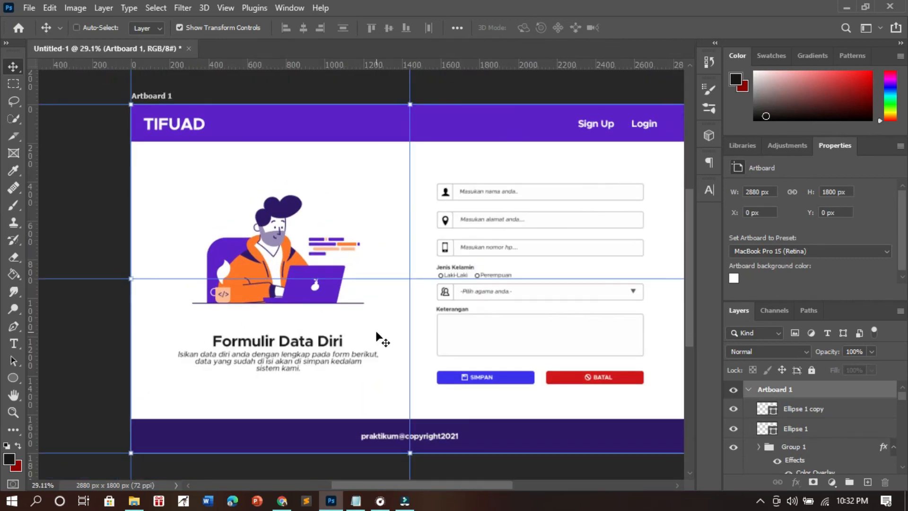
{"action": "scroll", "coordinate": [376, 340], "scroll_direction": "right", "scroll_amount": 2}
{"action": "scroll", "coordinate": [308, 337], "scroll_direction": "up", "scroll_amount": 2}
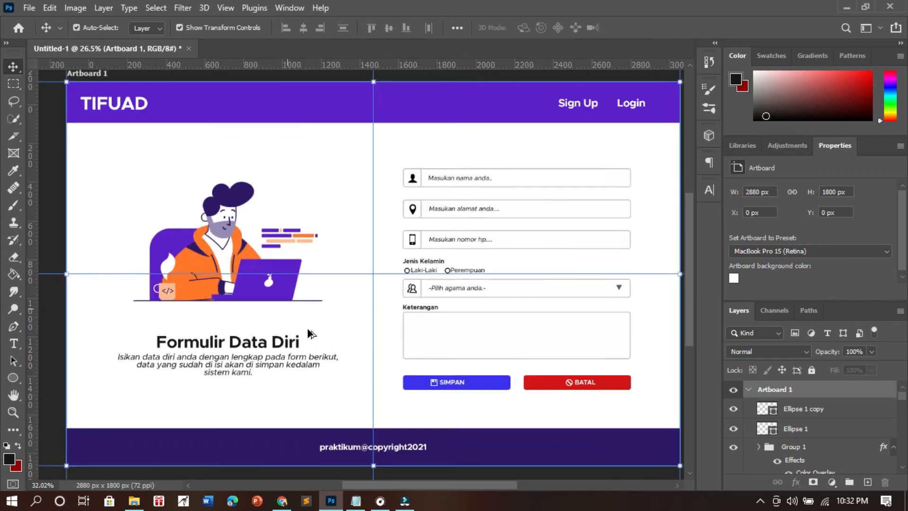
{"action": "scroll", "coordinate": [308, 334], "scroll_direction": "down", "scroll_amount": 1}
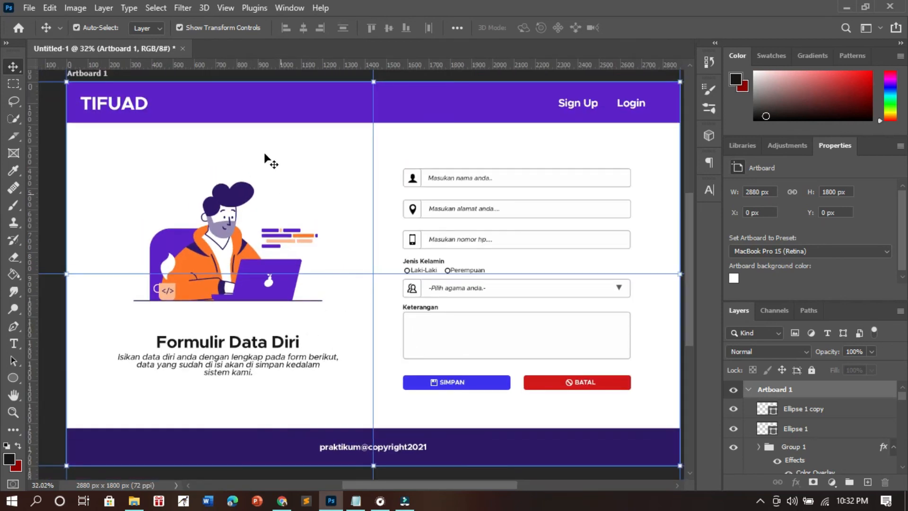
{"action": "left_click", "coordinate": [225, 8]}
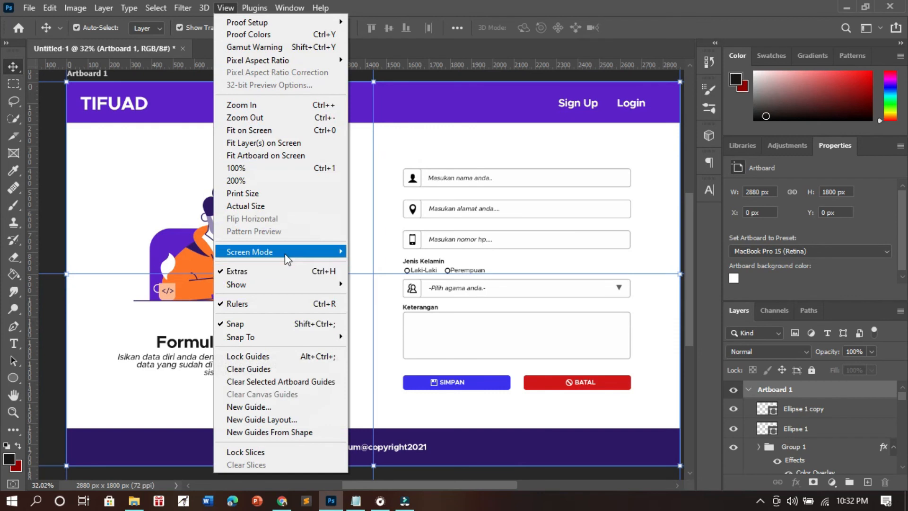
{"action": "left_click", "coordinate": [310, 381]}
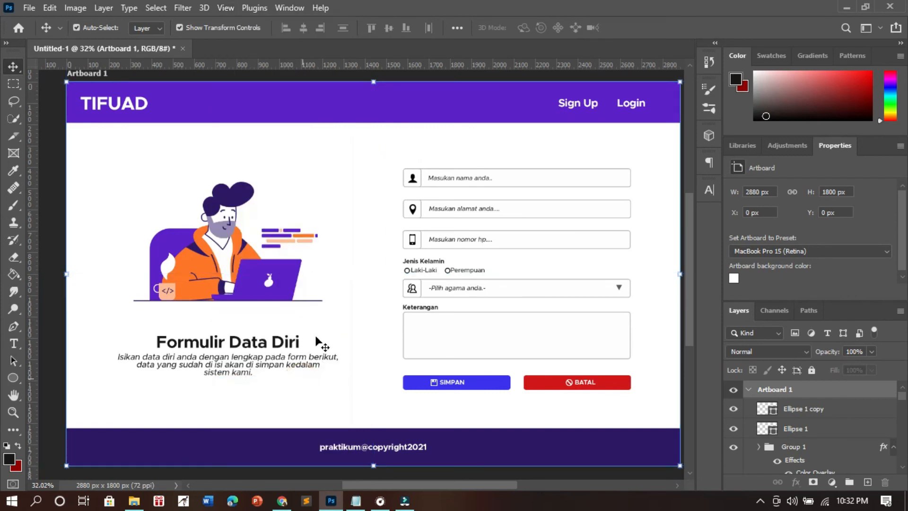
{"action": "scroll", "coordinate": [345, 228], "scroll_direction": "down", "scroll_amount": 1}
{"action": "left_click", "coordinate": [617, 314]}
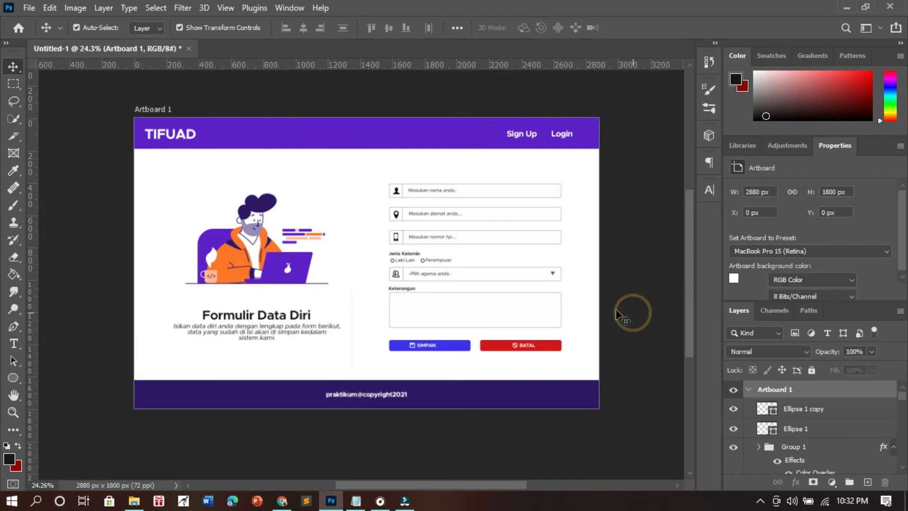
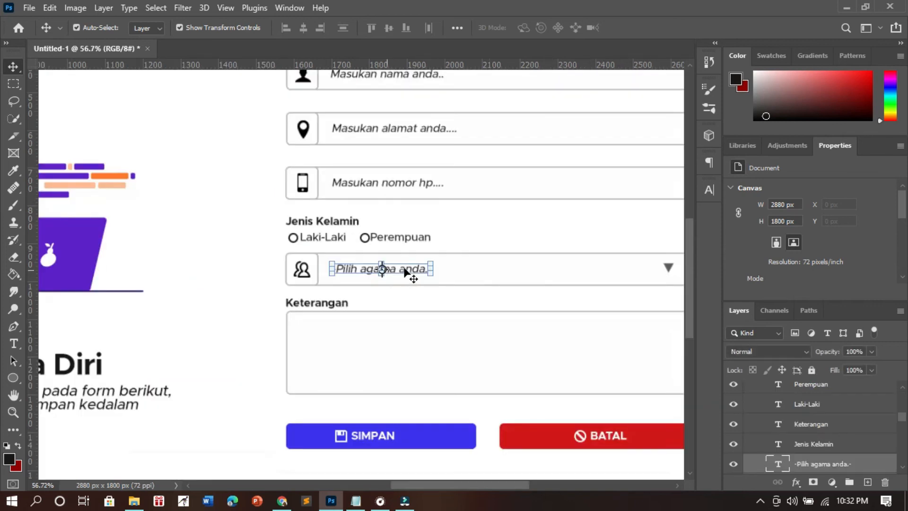
- Duplicate the "-Pilih agama anda.-" text into the Keterangan box and change the copy to "Tuliskan keterangan...."
{"action": "left_click_drag", "start_coordinate": [406, 271], "coordinate": [374, 329]}
{"action": "double_click", "coordinate": [373, 328]}
{"action": "type", "text": "Tuliskan"}
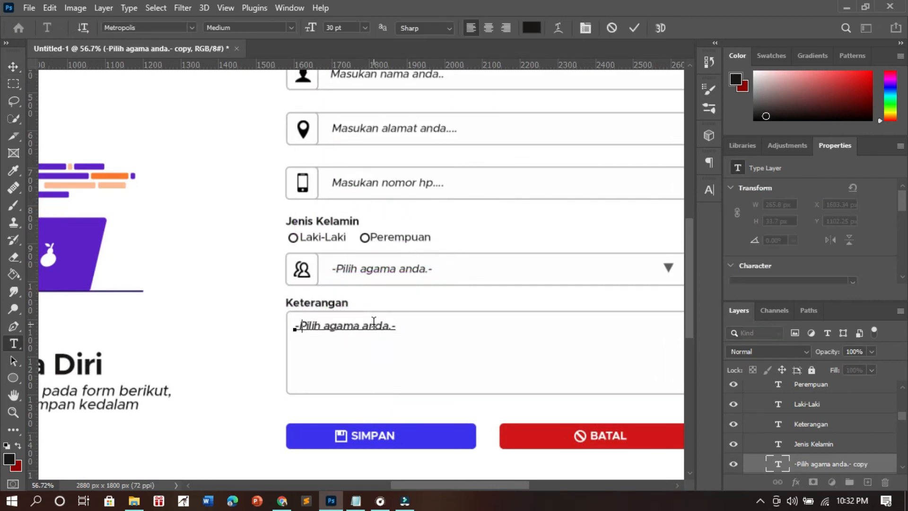
{"action": "type", "text": " keterangan...."}
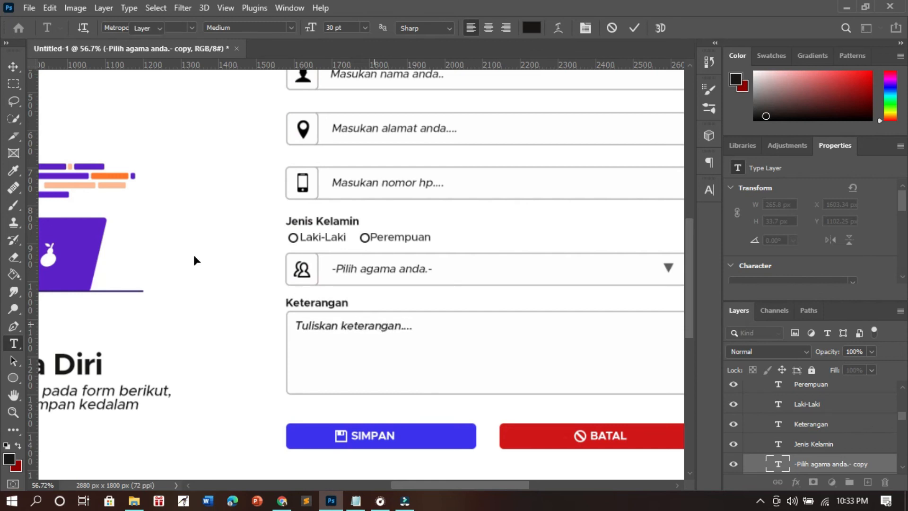
{"action": "left_click", "coordinate": [197, 260]}
{"action": "left_click", "coordinate": [196, 260], "text": "ctrl"}
{"action": "scroll", "coordinate": [197, 261], "scroll_direction": "down", "scroll_amount": 5}
{"action": "scroll", "coordinate": [196, 261], "scroll_direction": "up", "scroll_amount": 2}
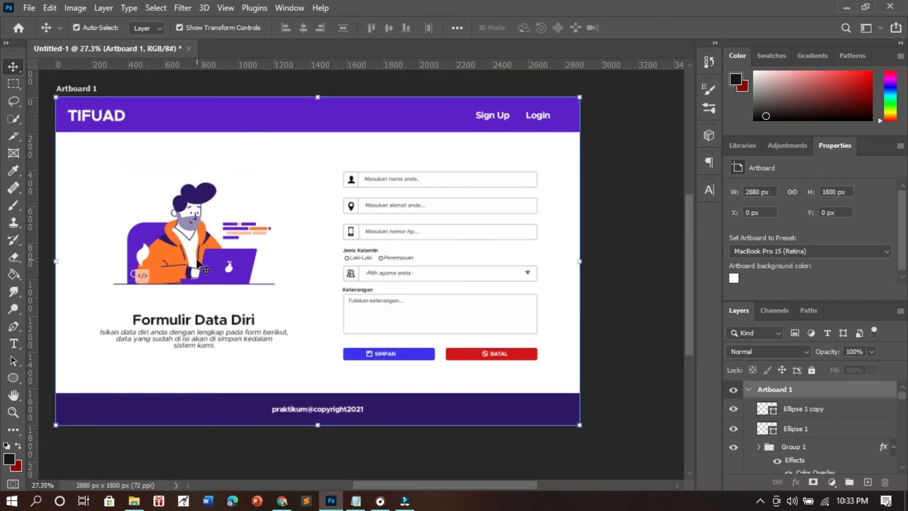
{"action": "left_click", "coordinate": [612, 216]}
- Start saving the document on the computer, in the Senin 13.30 folder under Semester 4, Praktikum, PWeb 2020 on drive UAD (E:)
{"action": "key", "text": "ctrl+s"}
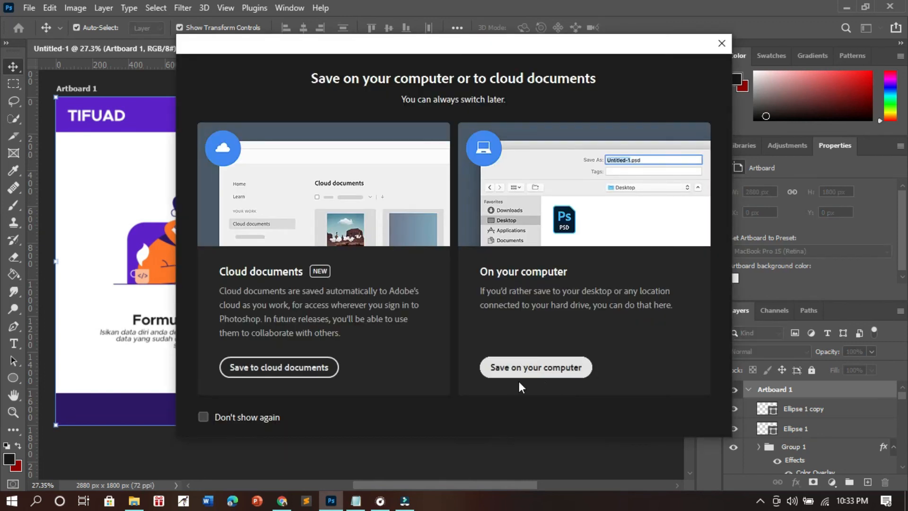
{"action": "left_click", "coordinate": [538, 367]}
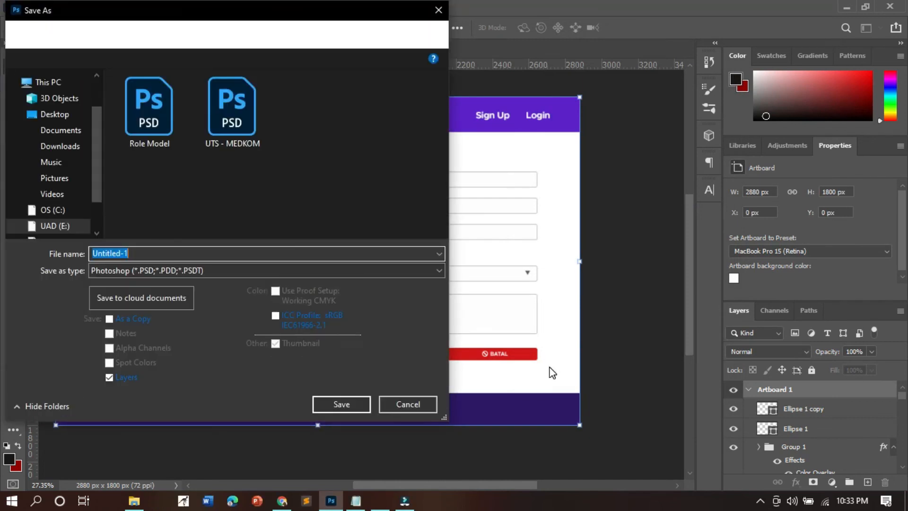
{"action": "left_click", "coordinate": [98, 215]}
{"action": "left_click_drag", "start_coordinate": [95, 176], "coordinate": [99, 154]}
{"action": "scroll", "coordinate": [61, 178], "scroll_direction": "down", "scroll_amount": 1}
{"action": "left_click", "coordinate": [61, 178]}
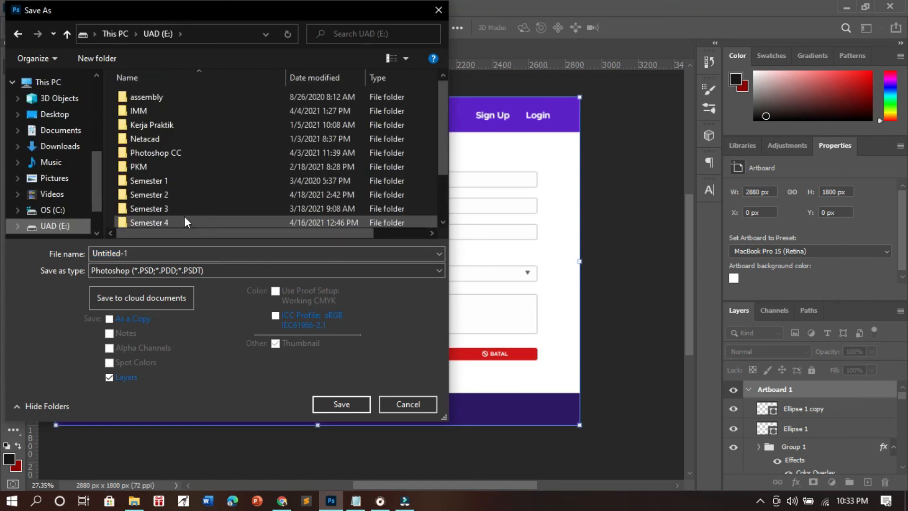
{"action": "double_click", "coordinate": [185, 220]}
{"action": "scroll", "coordinate": [271, 198], "scroll_direction": "down", "scroll_amount": 2}
{"action": "double_click", "coordinate": [243, 194]}
{"action": "double_click", "coordinate": [242, 193]}
{"action": "left_click", "coordinate": [147, 123]}
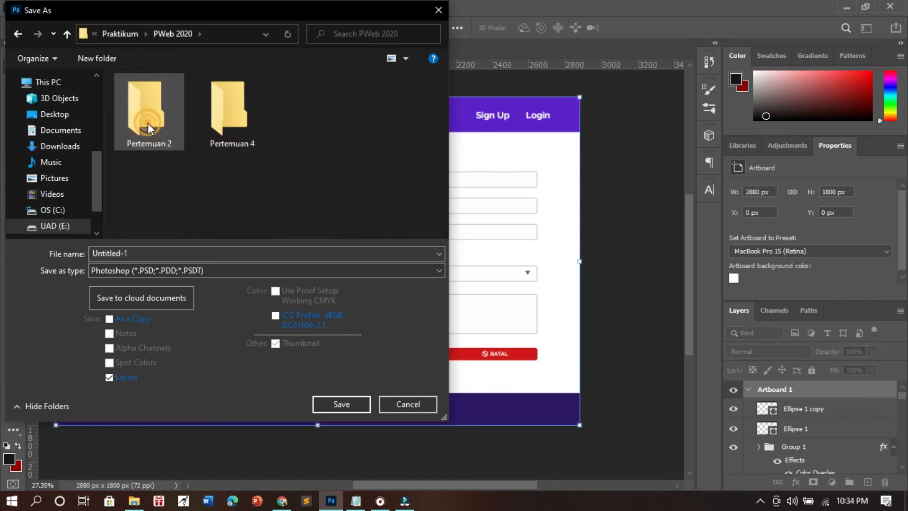
- Save the document as a Photoshop file named "Desain Web" and deselect the artboard
{"action": "left_click", "coordinate": [208, 259]}
{"action": "type", "text": "Desain Web"}
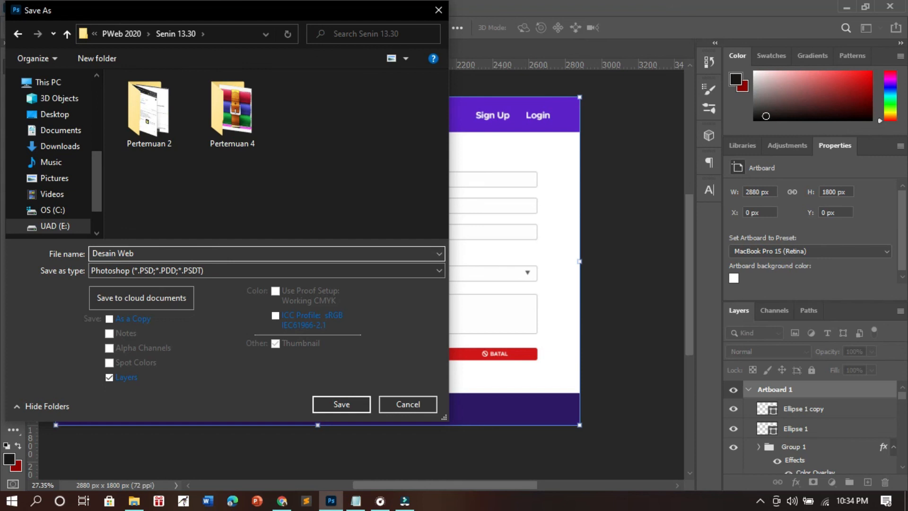
{"action": "left_click", "coordinate": [344, 404]}
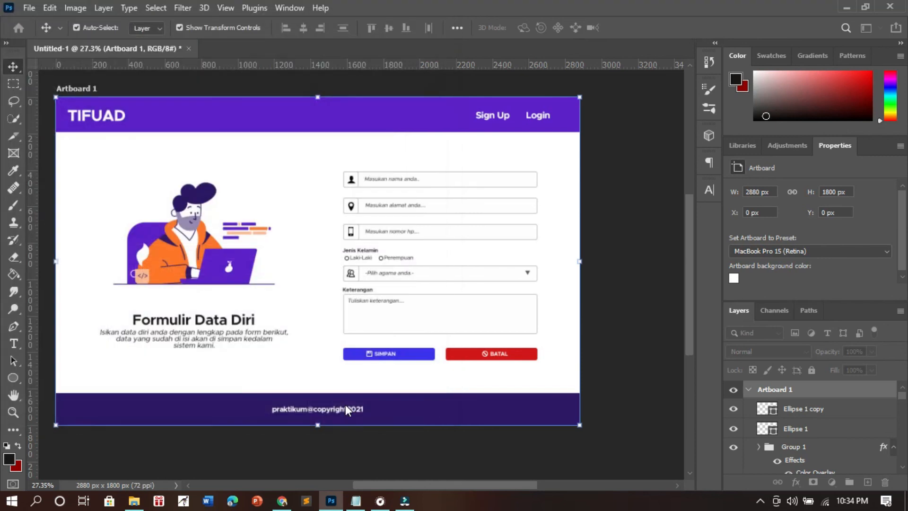
{"action": "left_click", "coordinate": [606, 138]}
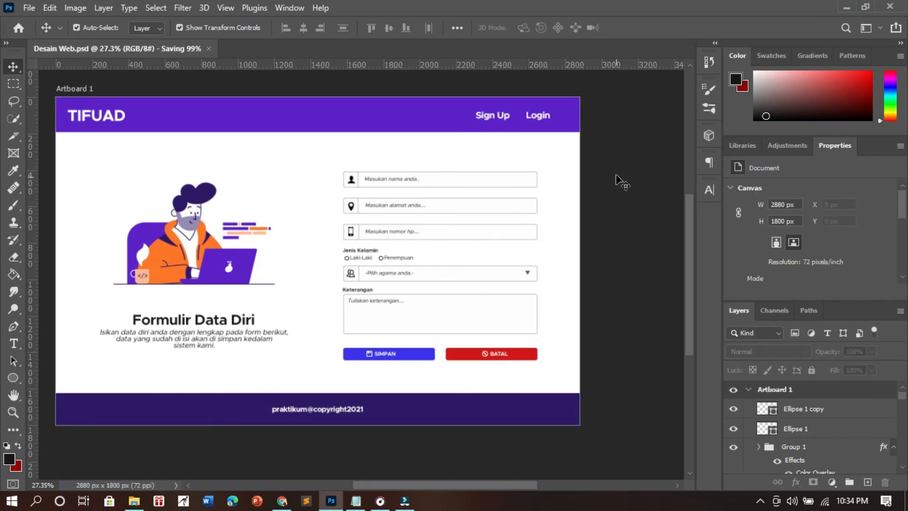
- Add a second artboard to the right of Artboard 1 and a third one below the second
{"action": "scroll", "coordinate": [129, 248], "scroll_direction": "down", "scroll_amount": 4}
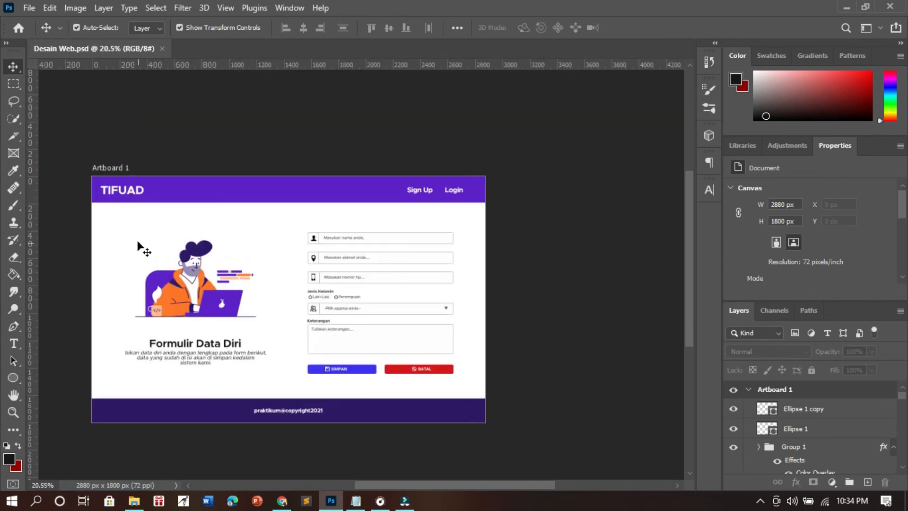
{"action": "scroll", "coordinate": [130, 237], "scroll_direction": "up", "scroll_amount": 3}
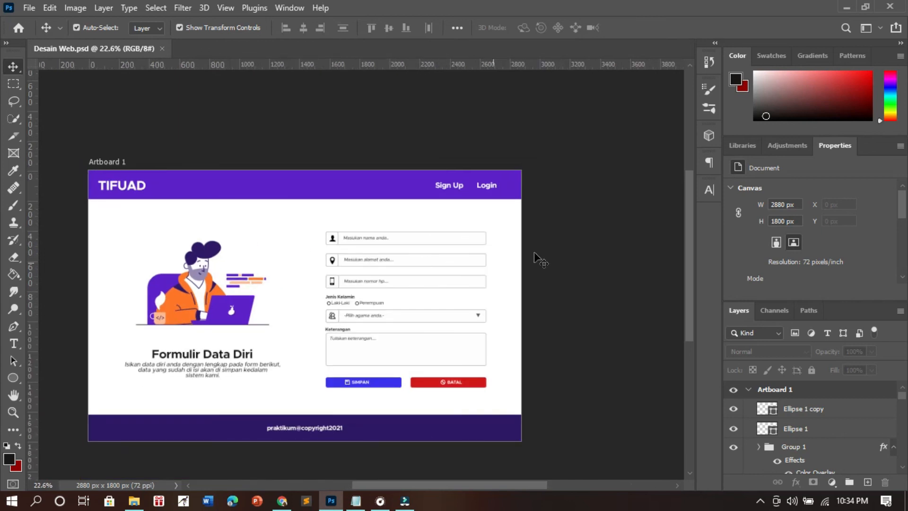
{"action": "scroll", "coordinate": [146, 227], "scroll_direction": "up", "scroll_amount": 1}
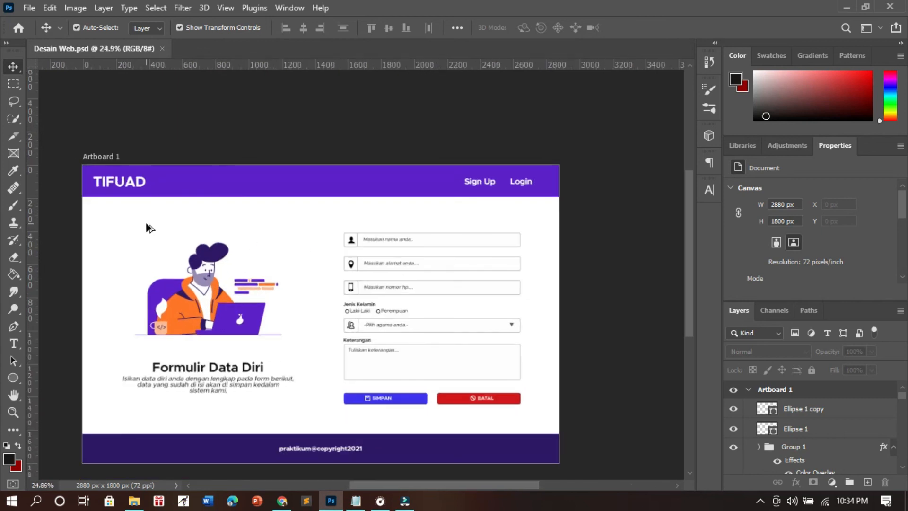
{"action": "left_click", "coordinate": [111, 158]}
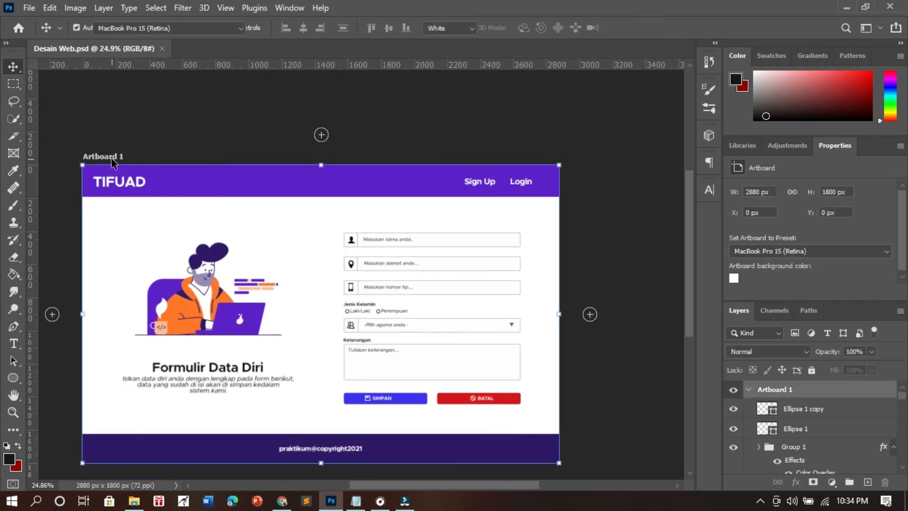
{"action": "scroll", "coordinate": [502, 274], "scroll_direction": "down", "scroll_amount": 1}
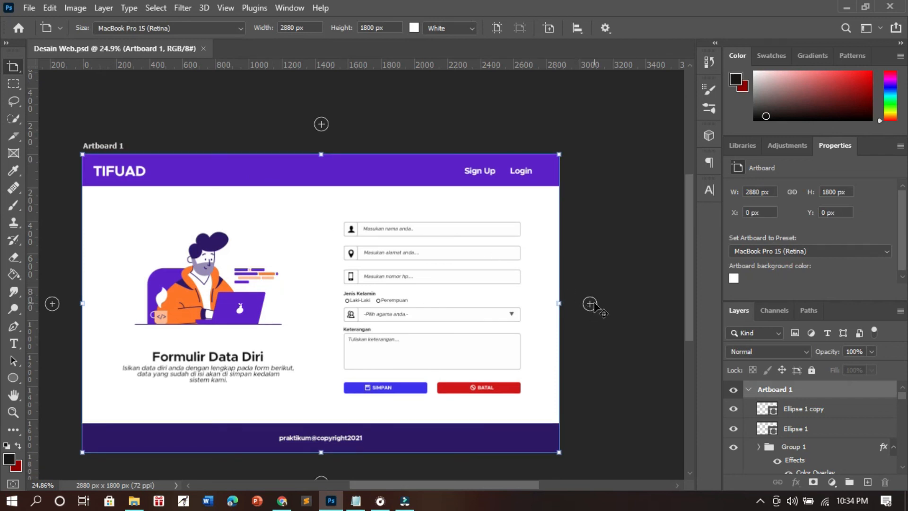
{"action": "left_click", "coordinate": [590, 304]}
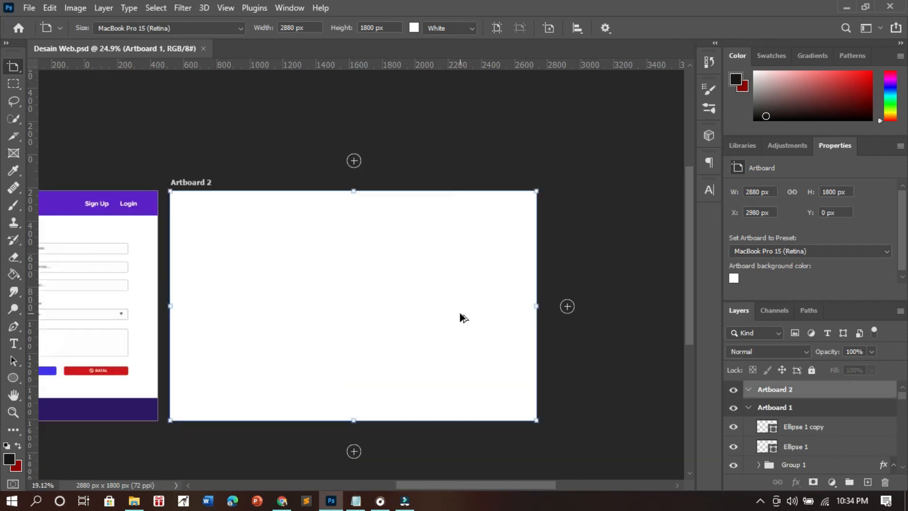
{"action": "scroll", "coordinate": [378, 337], "scroll_direction": "down", "scroll_amount": 2}
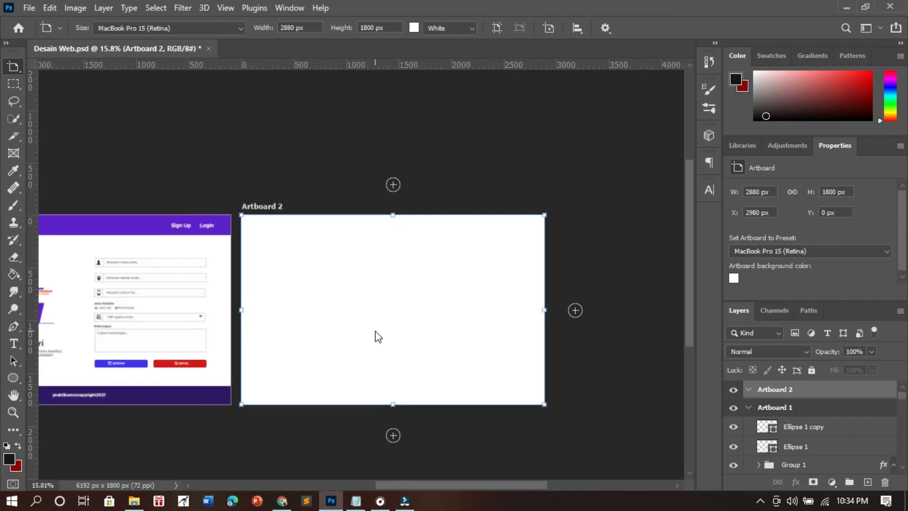
{"action": "left_click", "coordinate": [395, 438]}
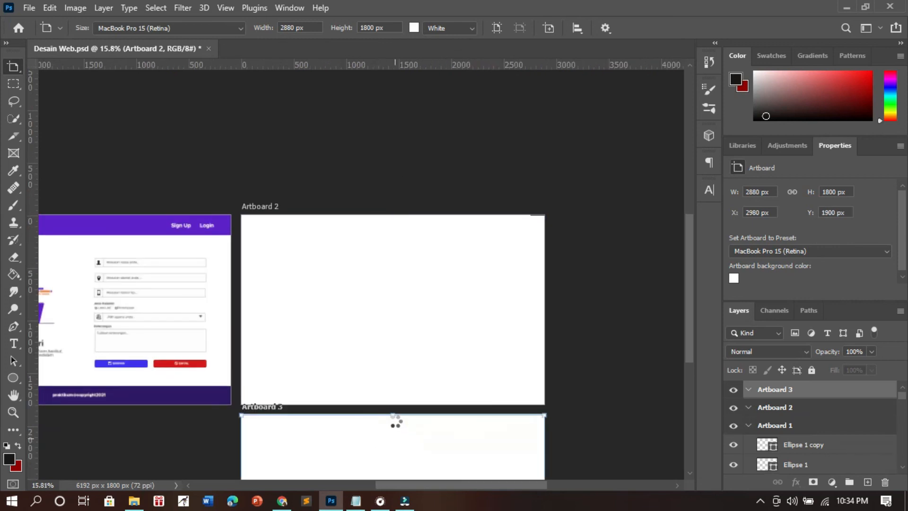
{"action": "left_click_drag", "start_coordinate": [584, 403], "coordinate": [466, 293]}
{"action": "key", "text": "ctrl+minus"}
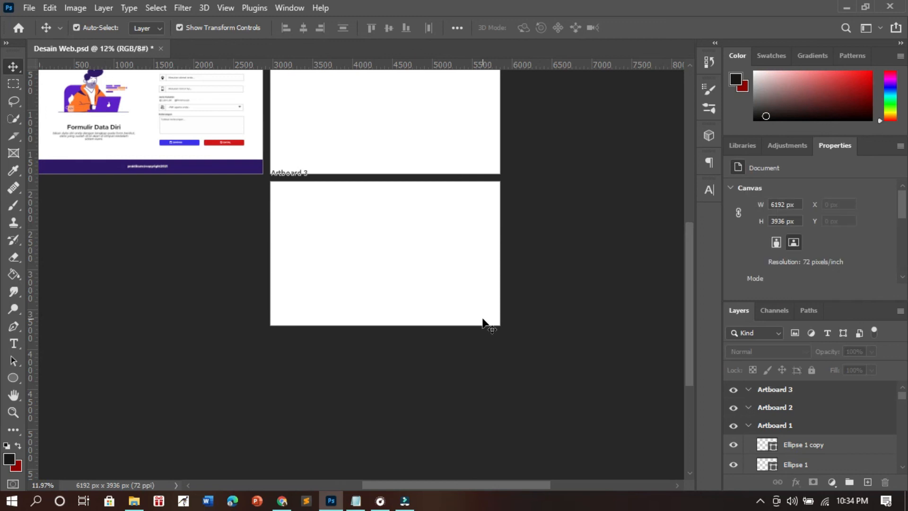
- Undo the creation of the two extra artboards so that only Artboard 1 is left
{"action": "scroll", "coordinate": [415, 301], "scroll_direction": "up", "scroll_amount": 3}
{"action": "left_click", "coordinate": [468, 331]}
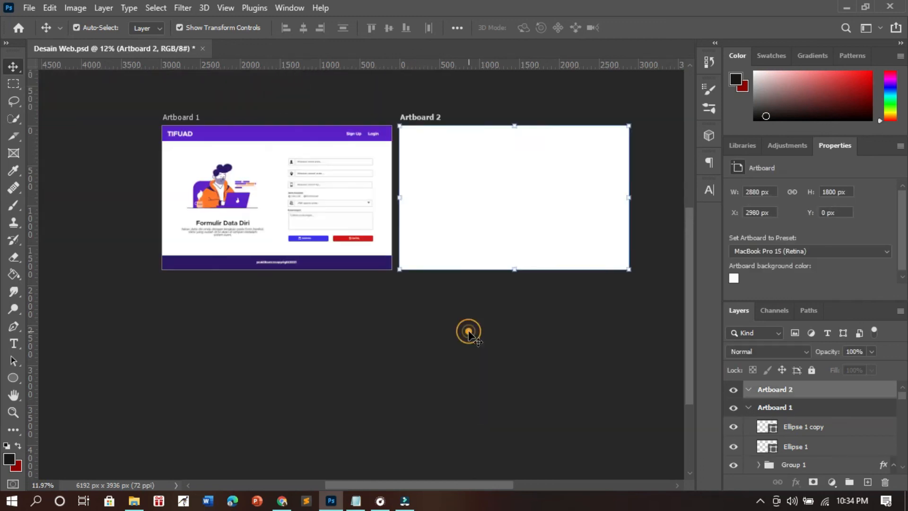
{"action": "key", "text": "ctrl+z"}
{"action": "key", "text": "ctrl+z"}
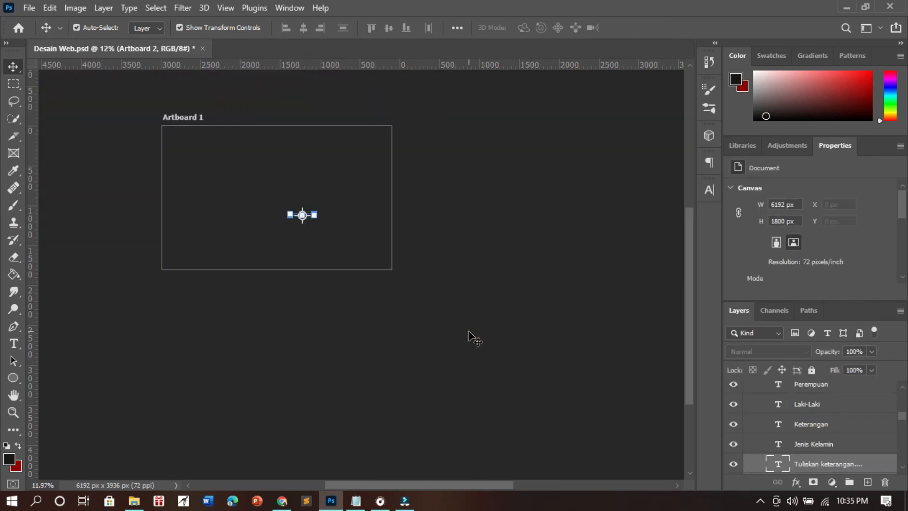
{"action": "left_click", "coordinate": [454, 252]}
{"action": "key", "text": "ctrl+z"}
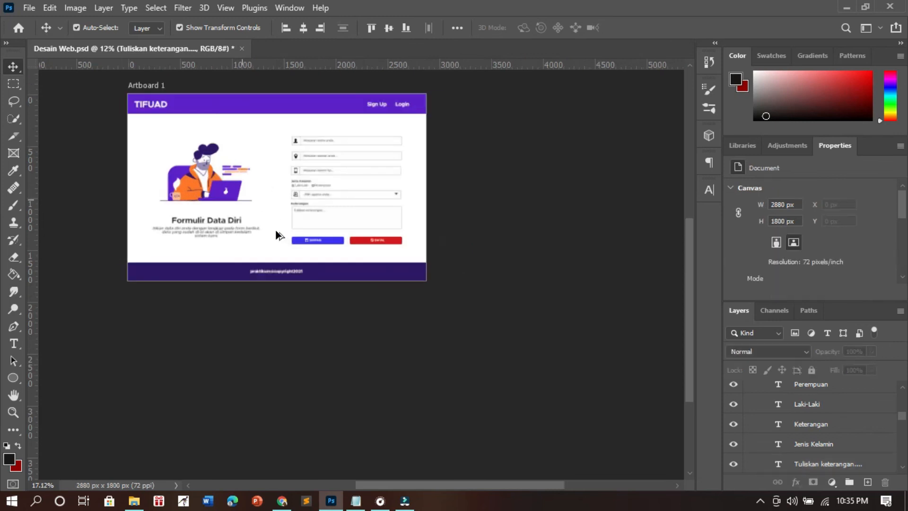
- Collapse Artboard 1 in the layer list and quick-export it as a PNG named "Hasil desain web" in the Senin 13.30 folder
{"action": "scroll", "coordinate": [208, 251], "scroll_direction": "up", "scroll_amount": 2}
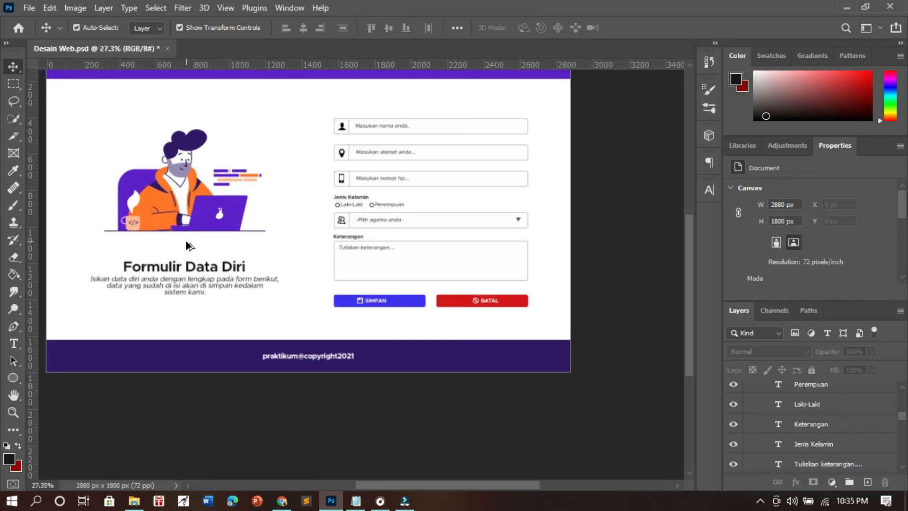
{"action": "scroll", "coordinate": [194, 246], "scroll_direction": "down", "scroll_amount": 1}
{"action": "scroll", "coordinate": [783, 408], "scroll_direction": "up", "scroll_amount": 10}
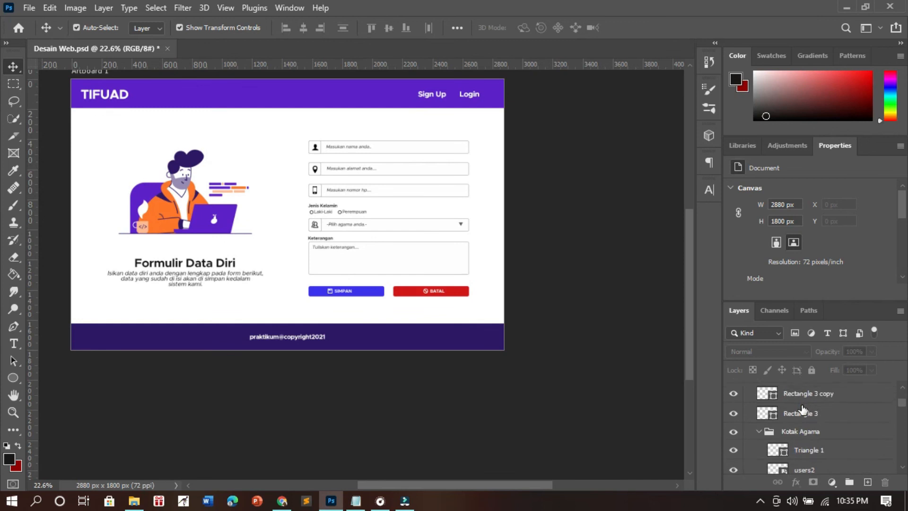
{"action": "left_click", "coordinate": [748, 389]}
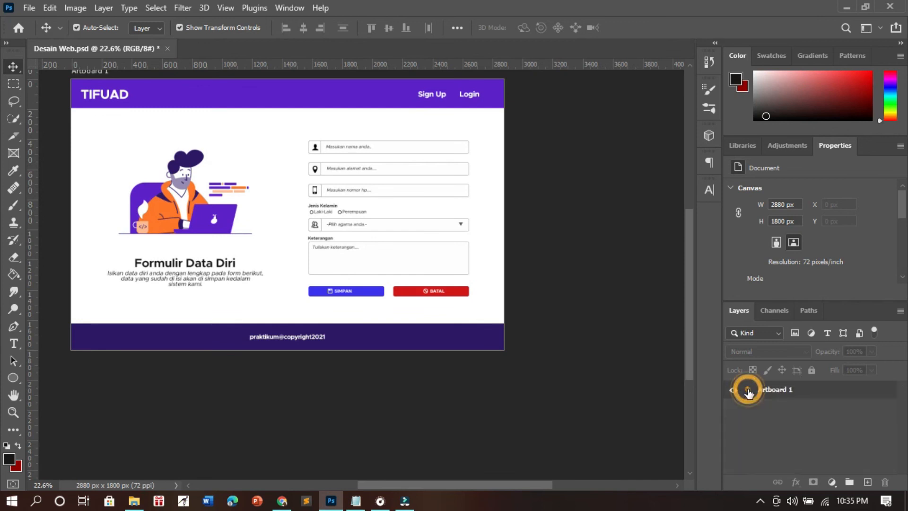
{"action": "left_click", "coordinate": [825, 394]}
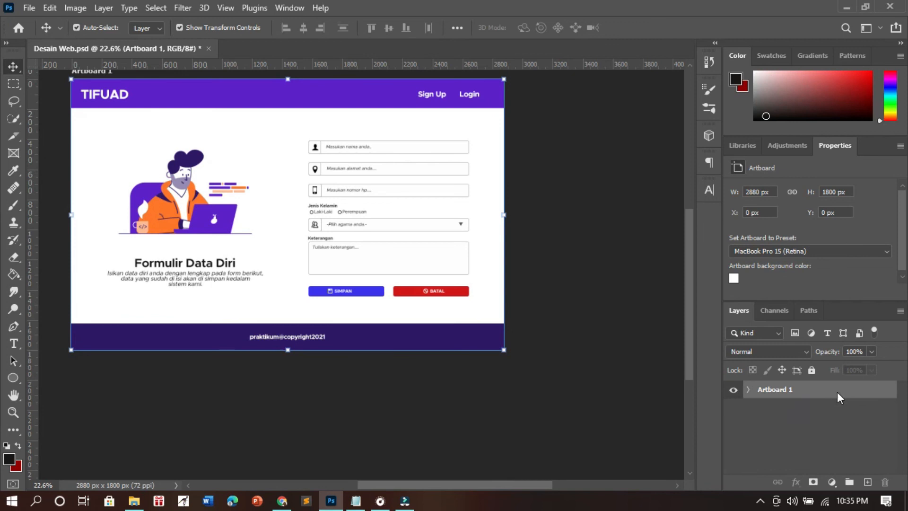
{"action": "right_click", "coordinate": [837, 391]}
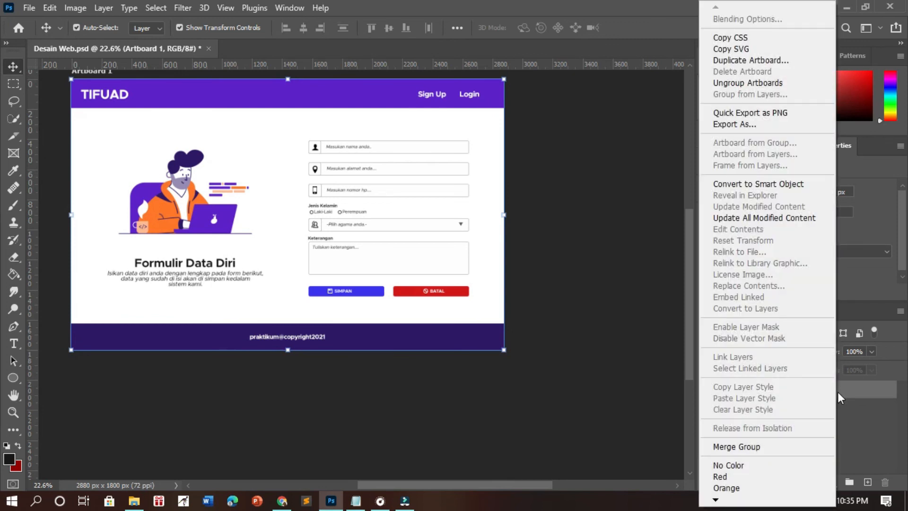
{"action": "left_click", "coordinate": [772, 116]}
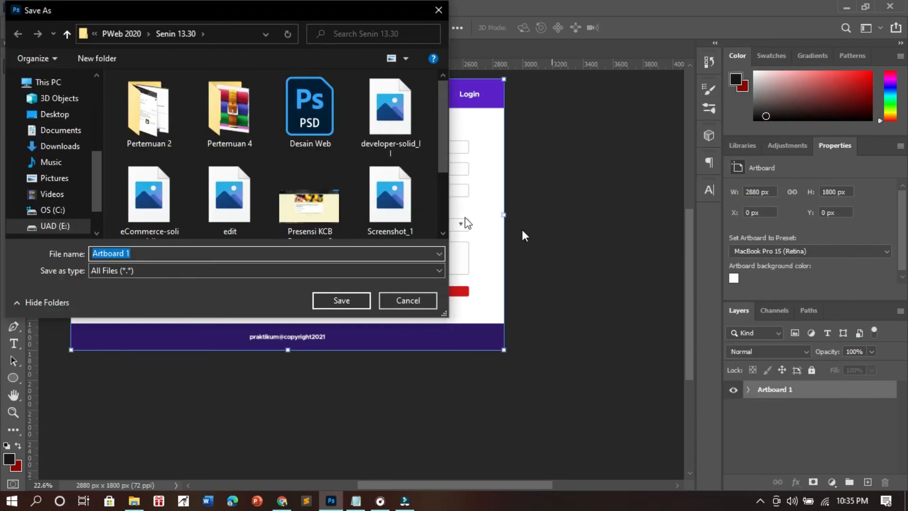
{"action": "type", "text": "Hasil desain web"}
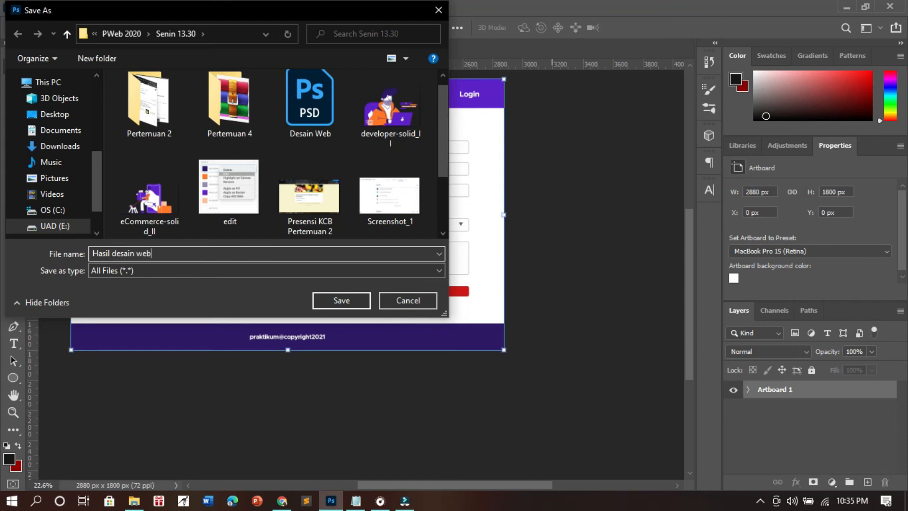
{"action": "left_click", "coordinate": [344, 300]}
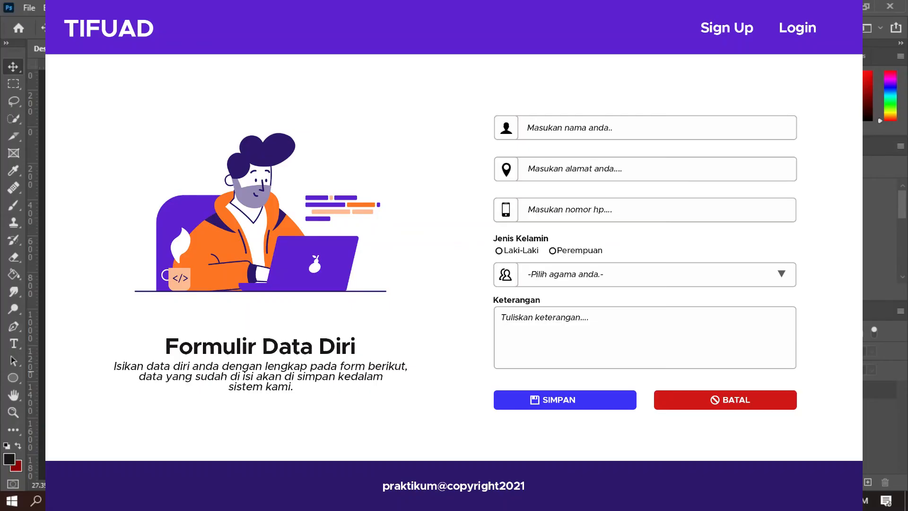
{"action": "scroll", "coordinate": [454, 278], "scroll_direction": "up", "scroll_amount": 2}
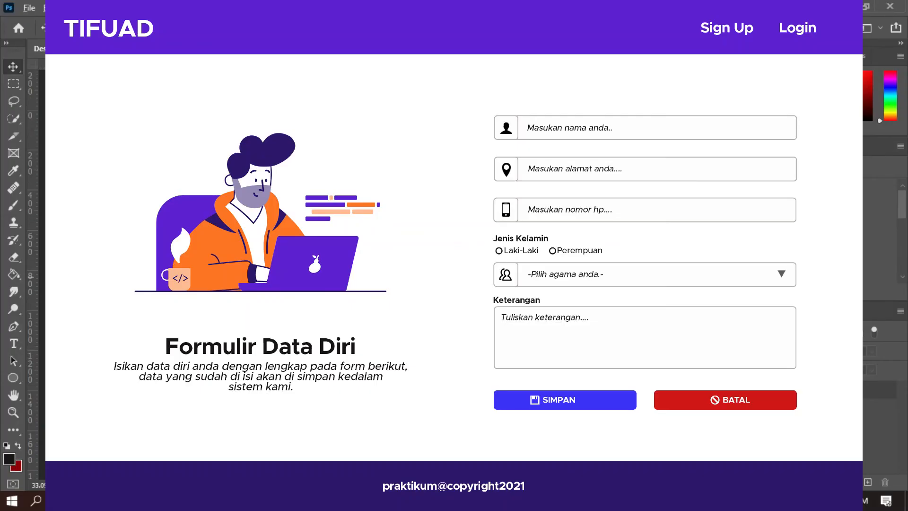
{"action": "scroll", "coordinate": [454, 278], "scroll_direction": "down", "scroll_amount": 2}
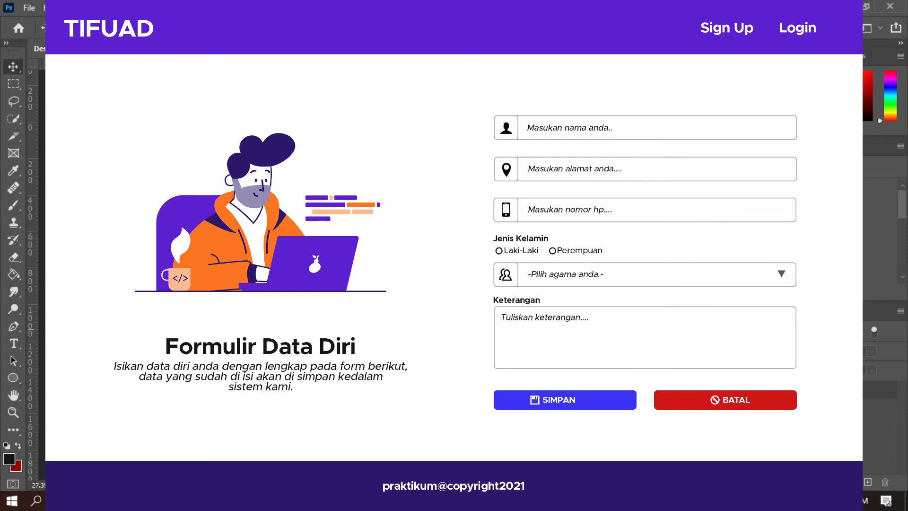
{"action": "scroll", "coordinate": [454, 353], "scroll_direction": "up", "scroll_amount": 1}
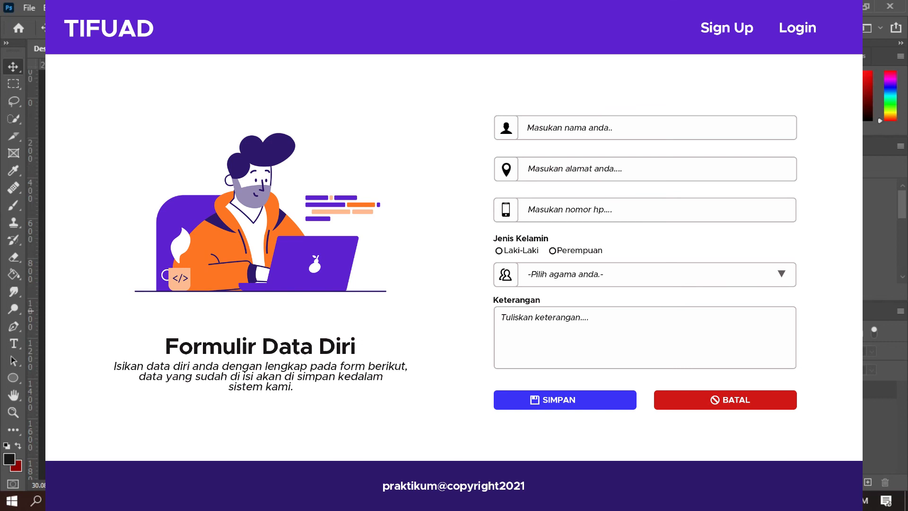
{"action": "scroll", "coordinate": [454, 326], "scroll_direction": "up", "scroll_amount": 1}
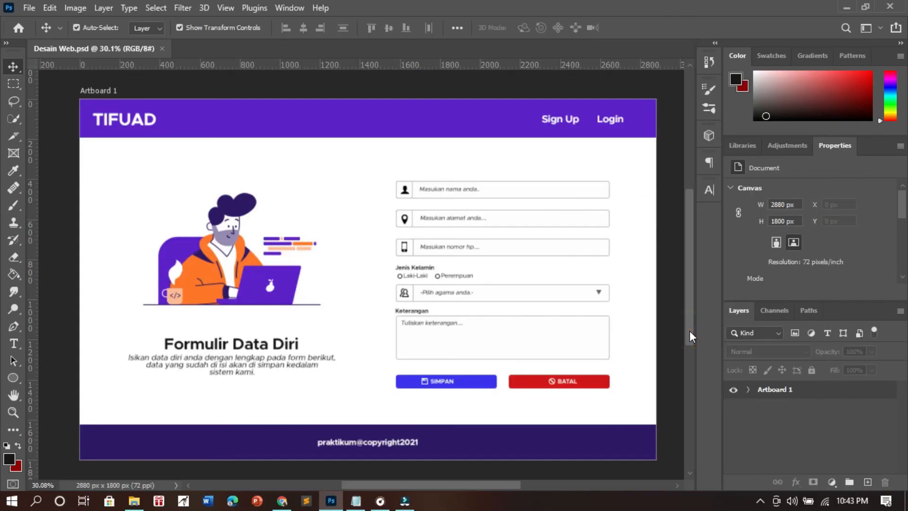
{"action": "scroll", "coordinate": [688, 331], "scroll_direction": "down", "scroll_amount": 1}
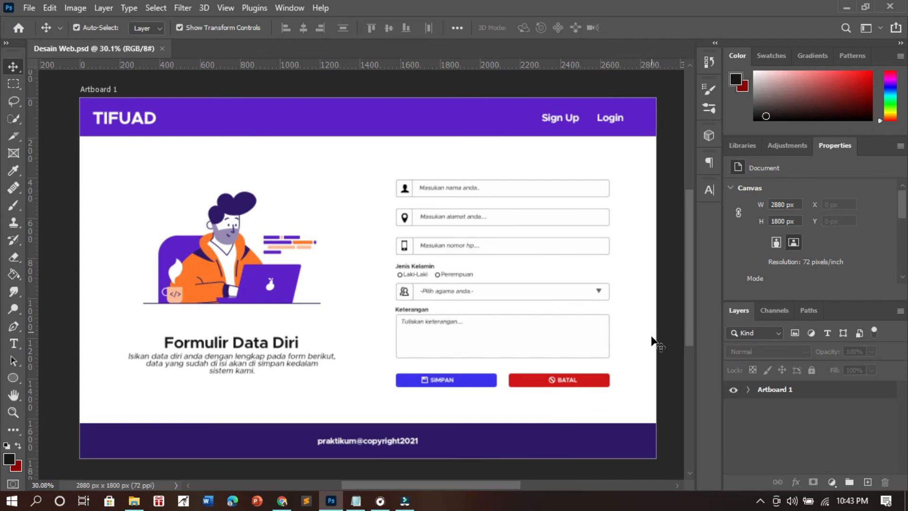
{"action": "left_click", "coordinate": [760, 501]}
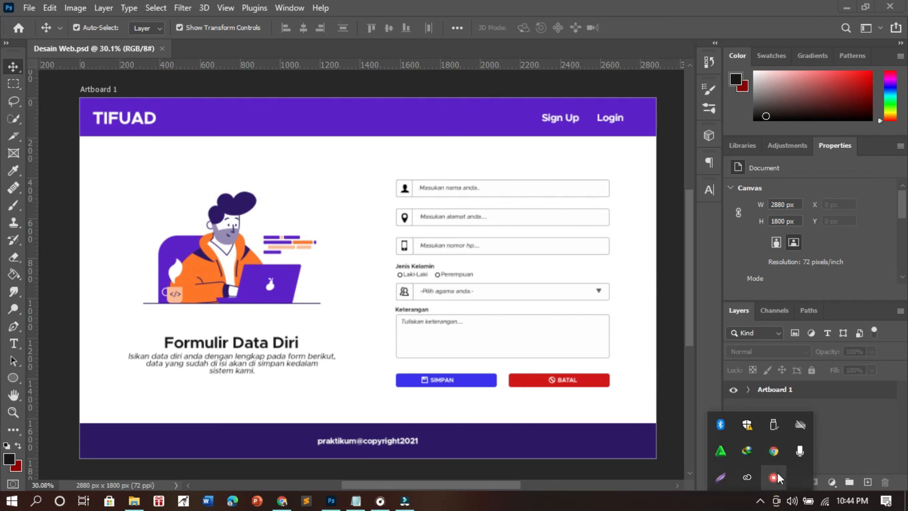
{"action": "right_click", "coordinate": [775, 474]}
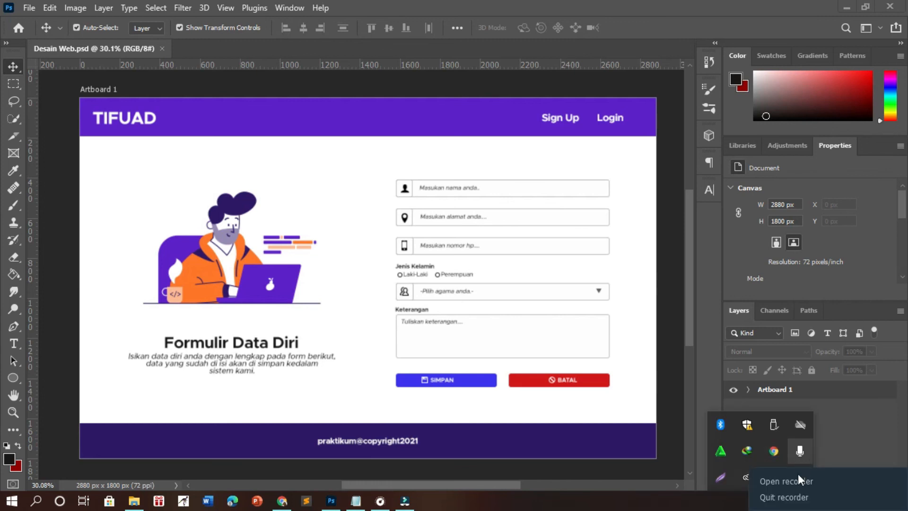